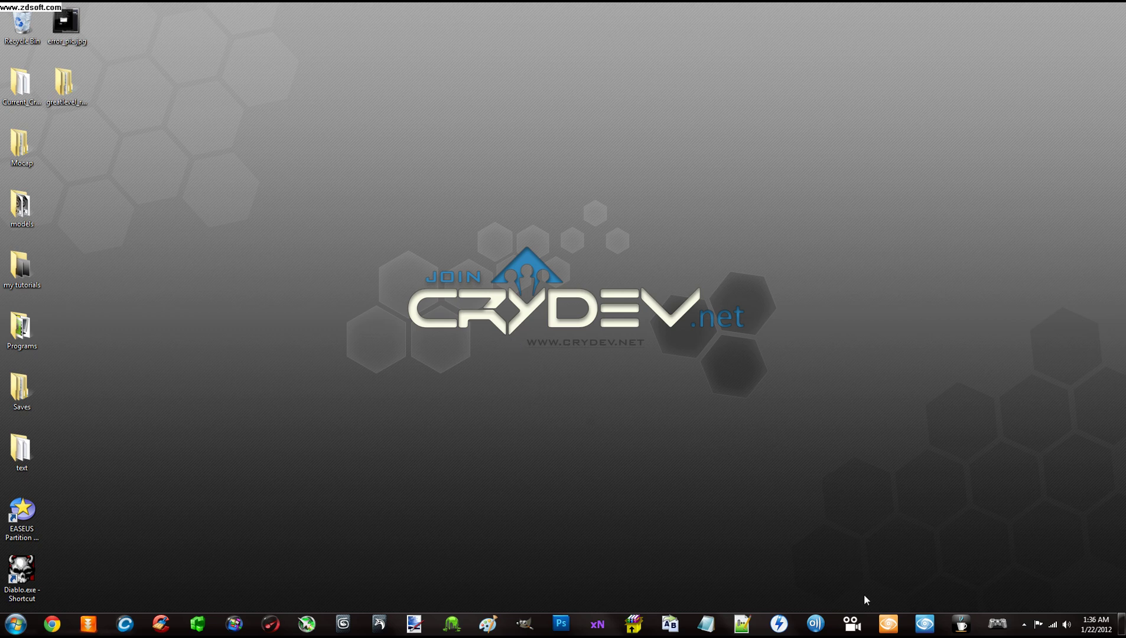
Launch the CryENGINE Sandbox editor and log in with the remembered CryDev account.
left_click(880, 624)
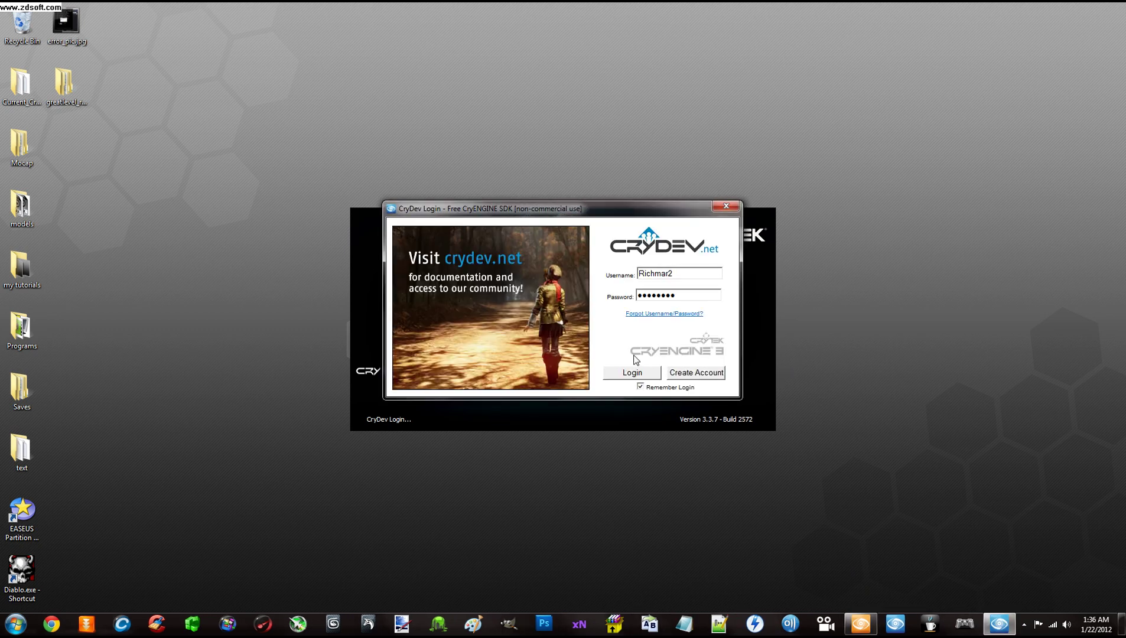
left_click(626, 373)
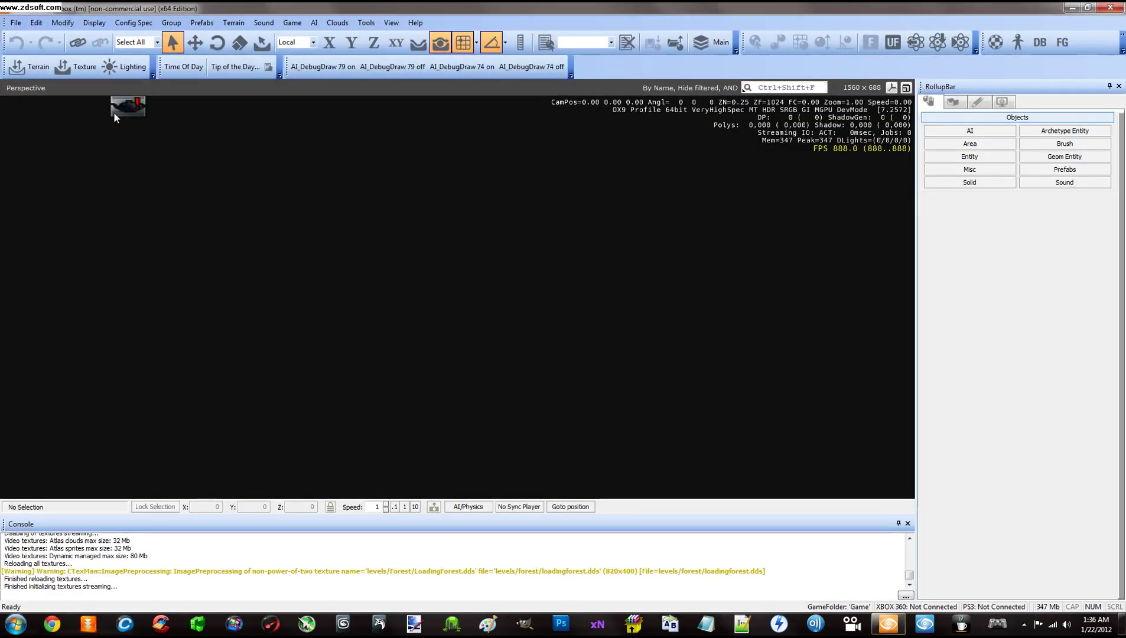
Open the level file greatlevel.cry from the greatlevel folder.
left_click(14, 22)
left_click(24, 48)
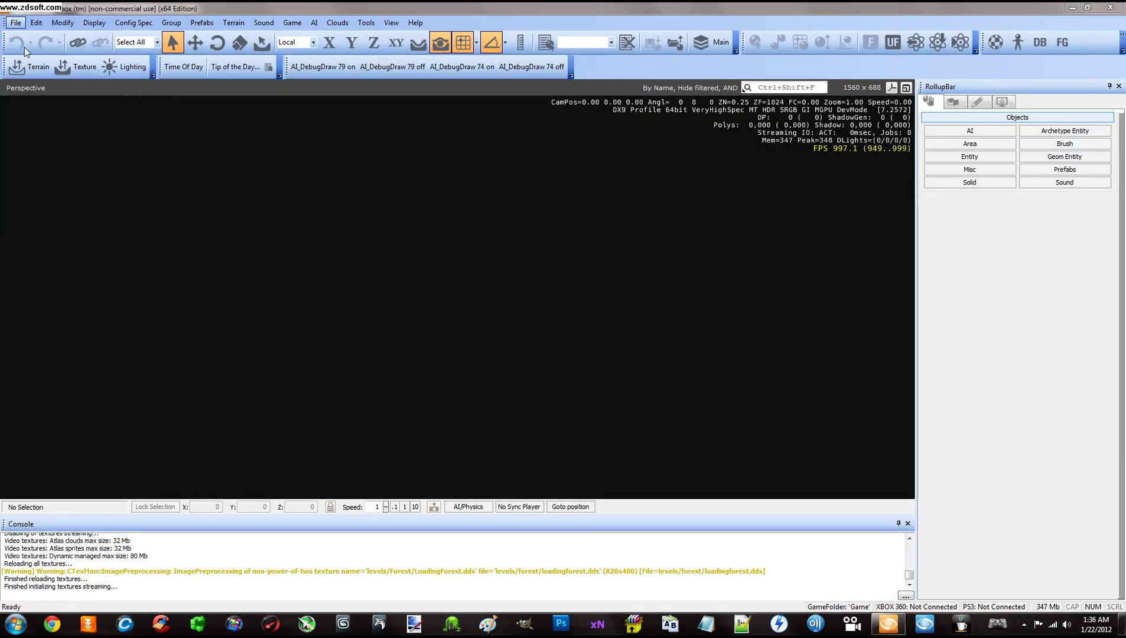
double_click(480, 252)
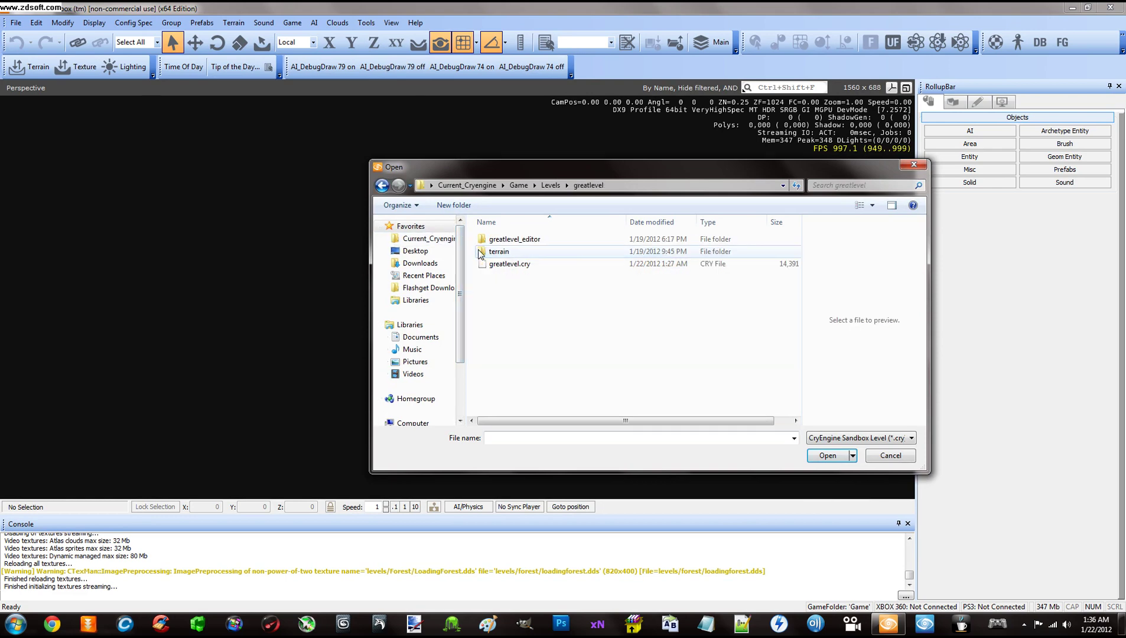
double_click(503, 266)
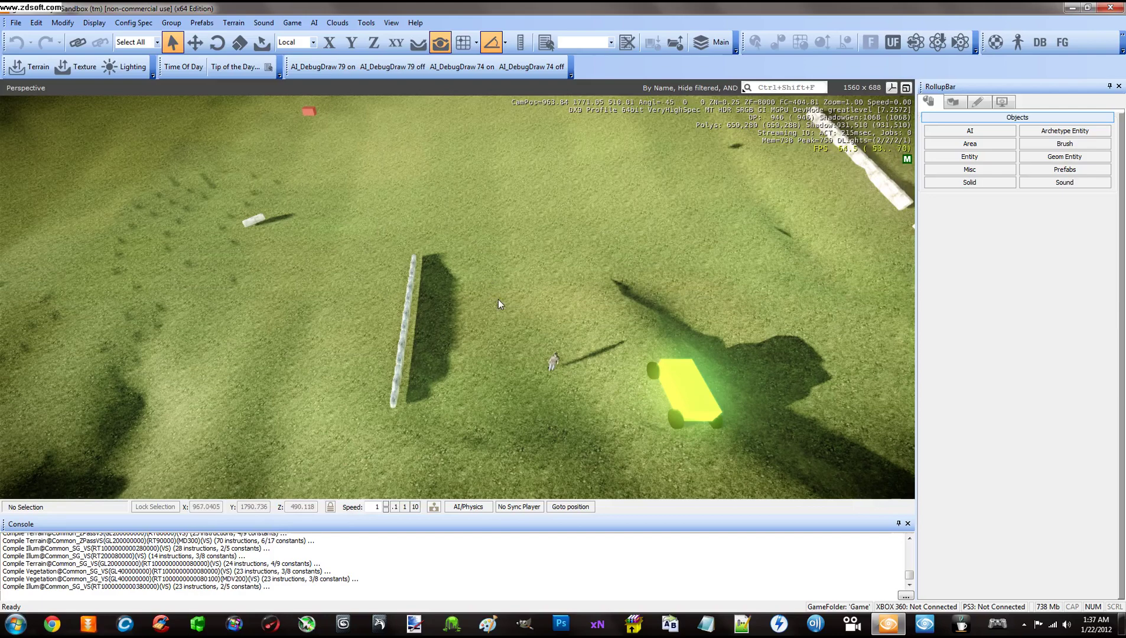
Switch the level to game mode to playtest the area around the character and yellow vehicle.
scroll(385, 291, "up", 1)
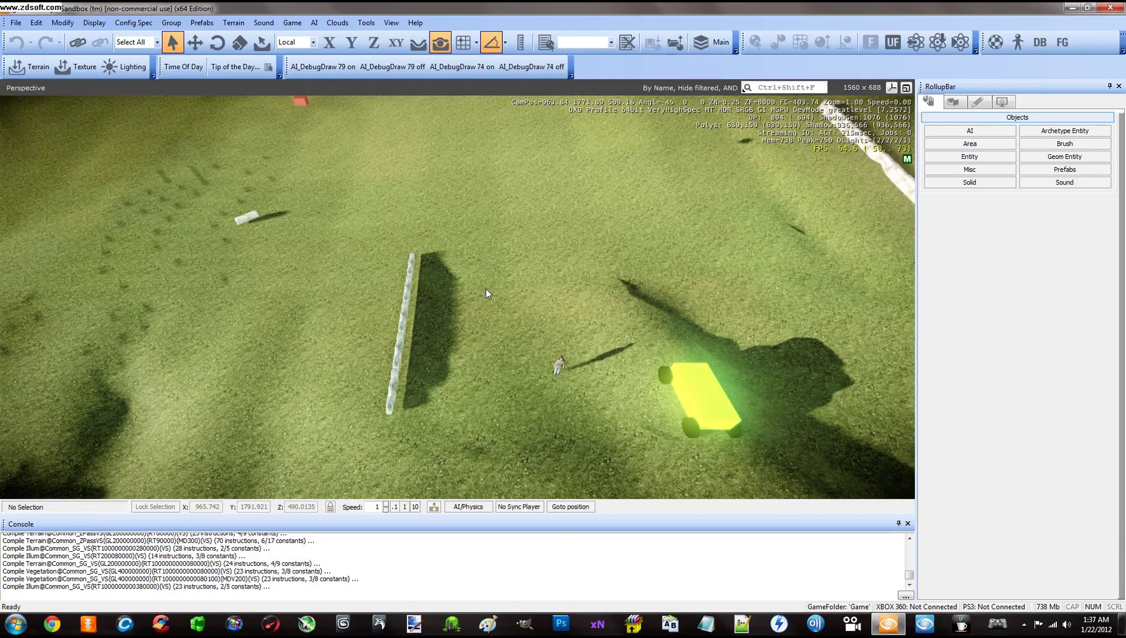
key("w")
mouse_move(486, 294)
right_mouse_down()
mouse_move(505, 294)
mouse_move(485, 288)
right_mouse_up()
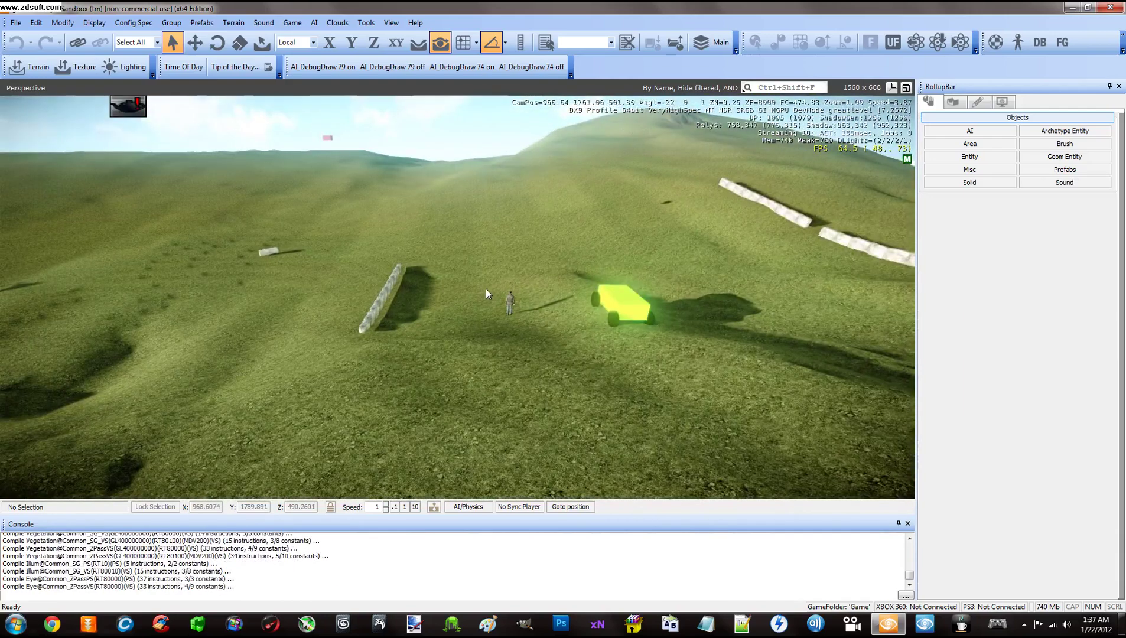
left_click(301, 24)
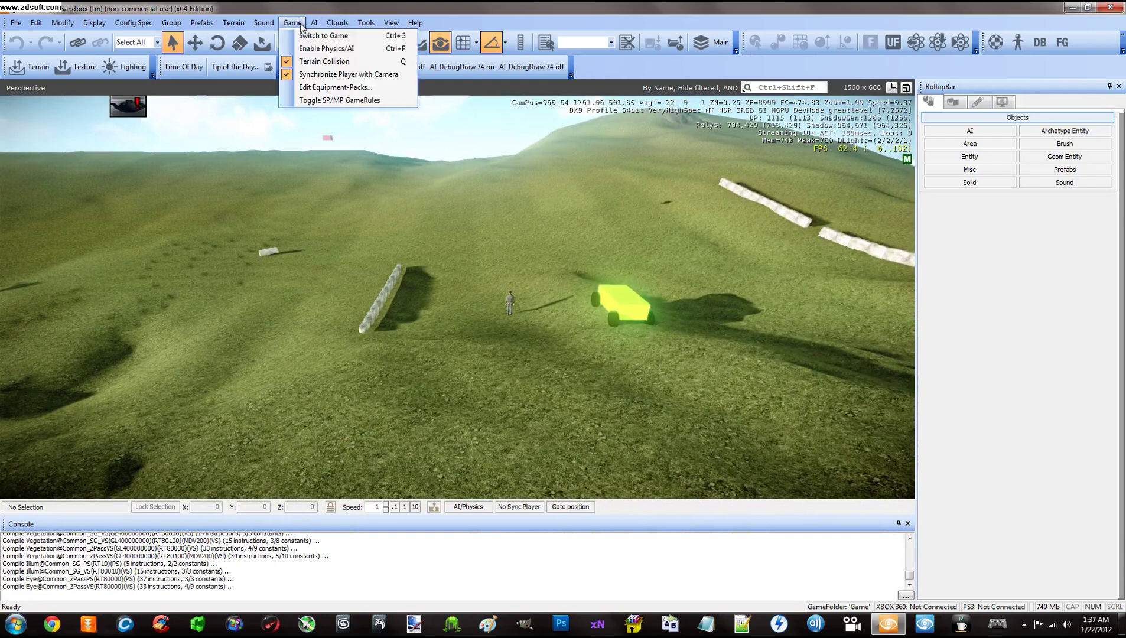
left_click(322, 35)
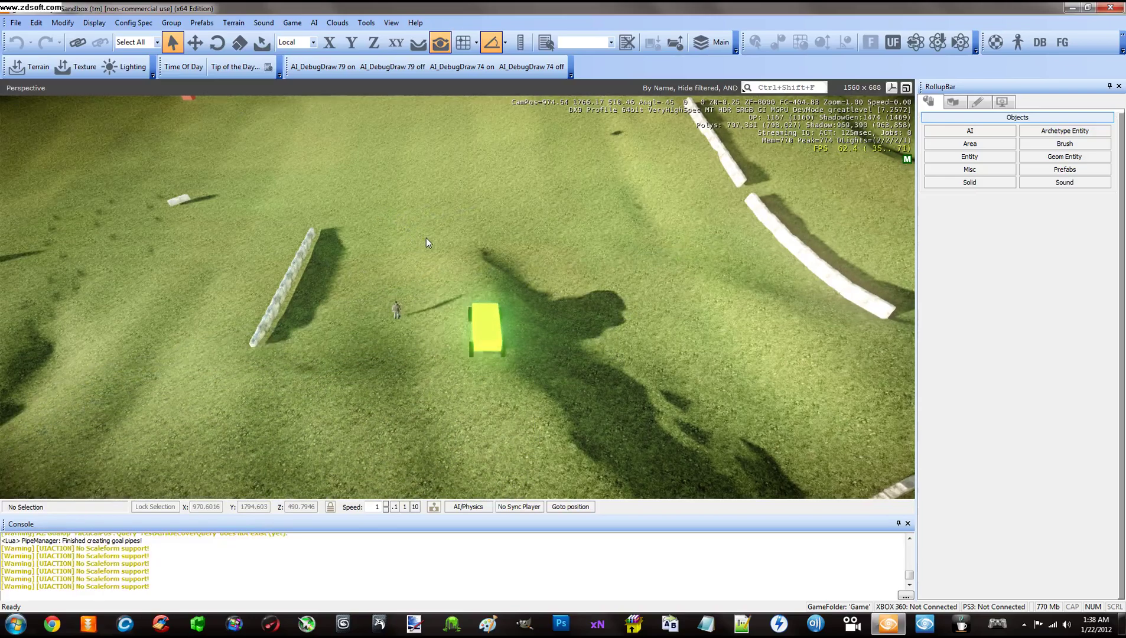
Restart game mode and test the overhead camera's travel in all directions across the terrain around the walls.
right_click_drag(455, 273, 455, 274)
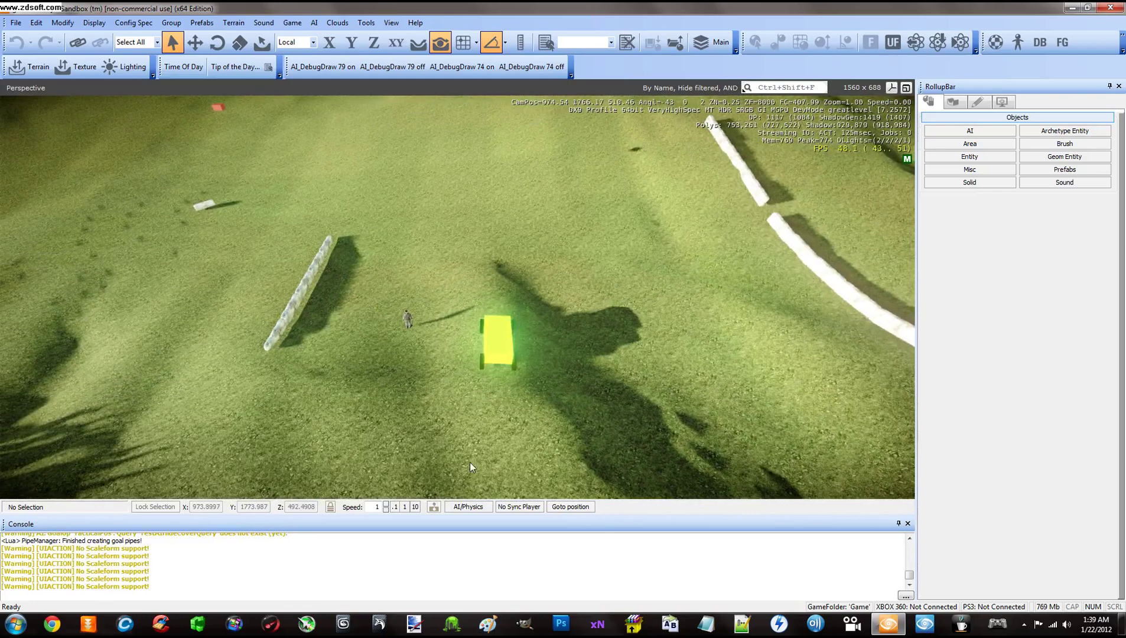
right_click_drag(470, 463, 473, 415)
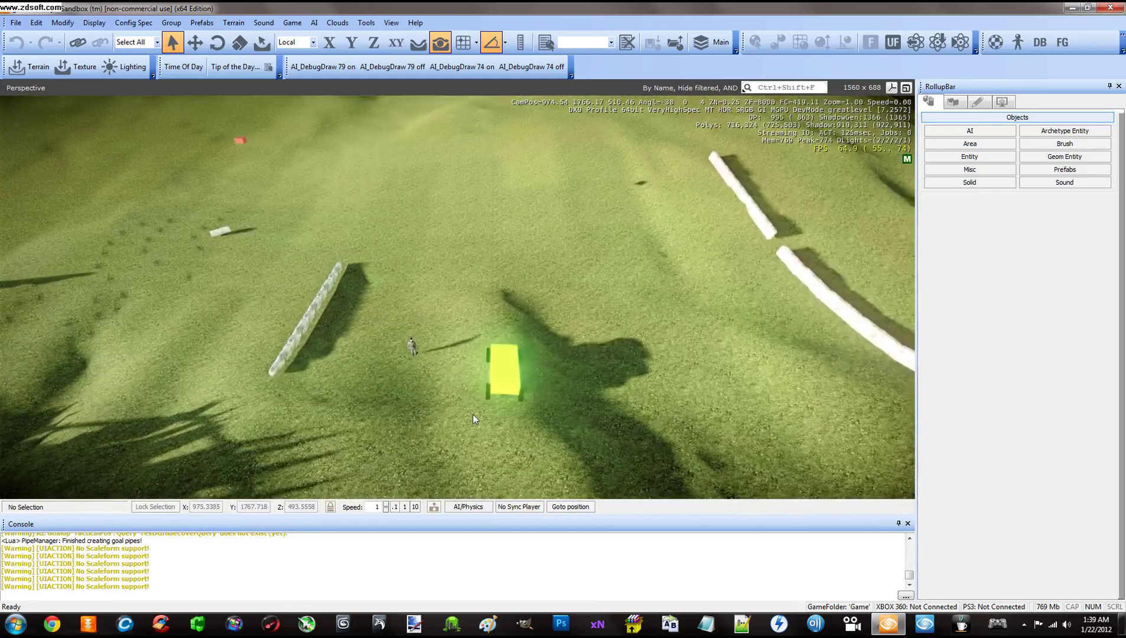
right_click_drag(440, 350, 459, 359)
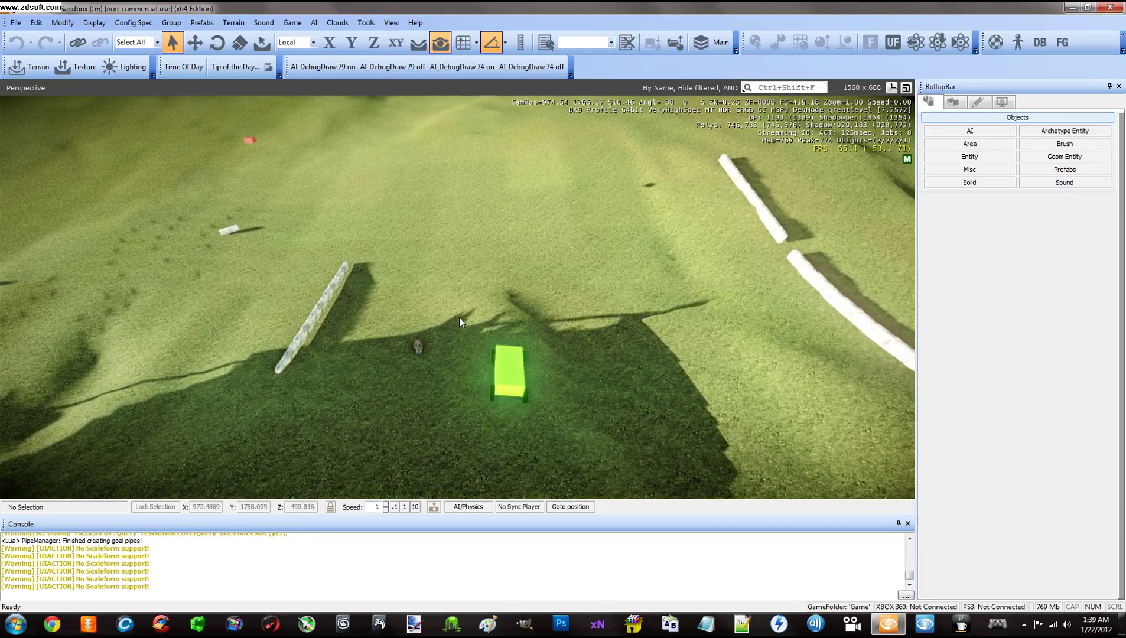
key("a")
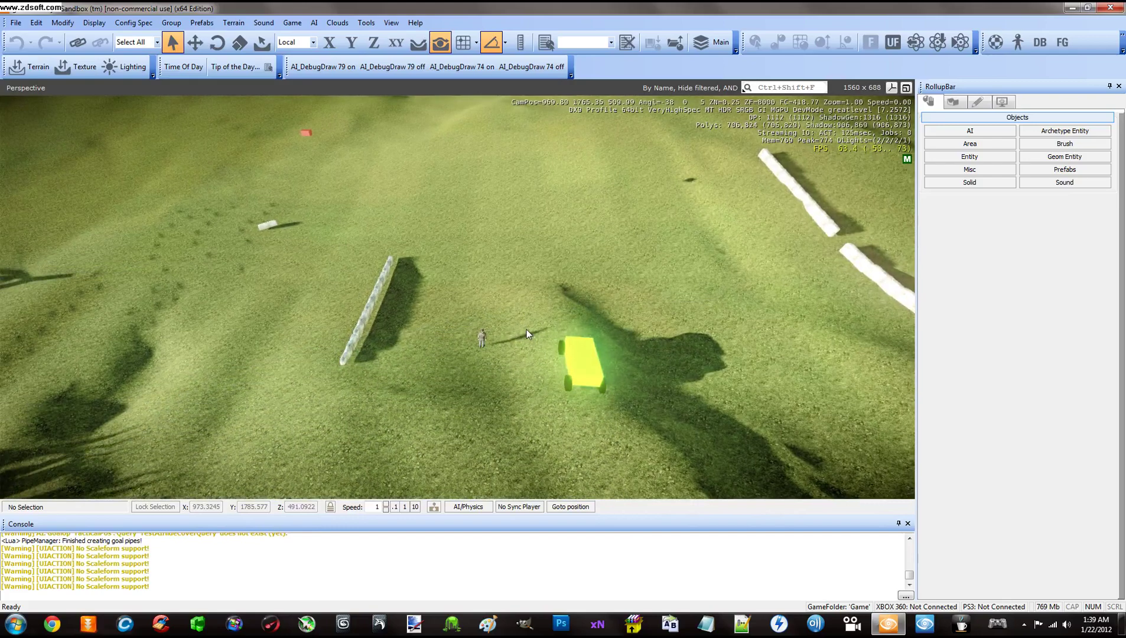
key("ctrl+g")
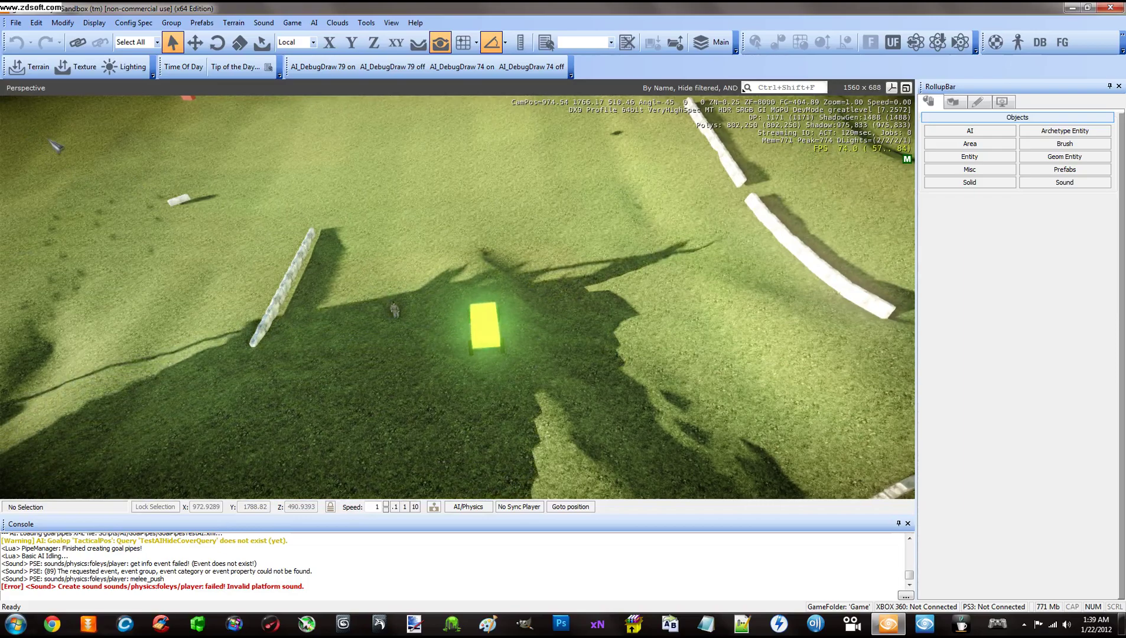
key("w")
key("w")
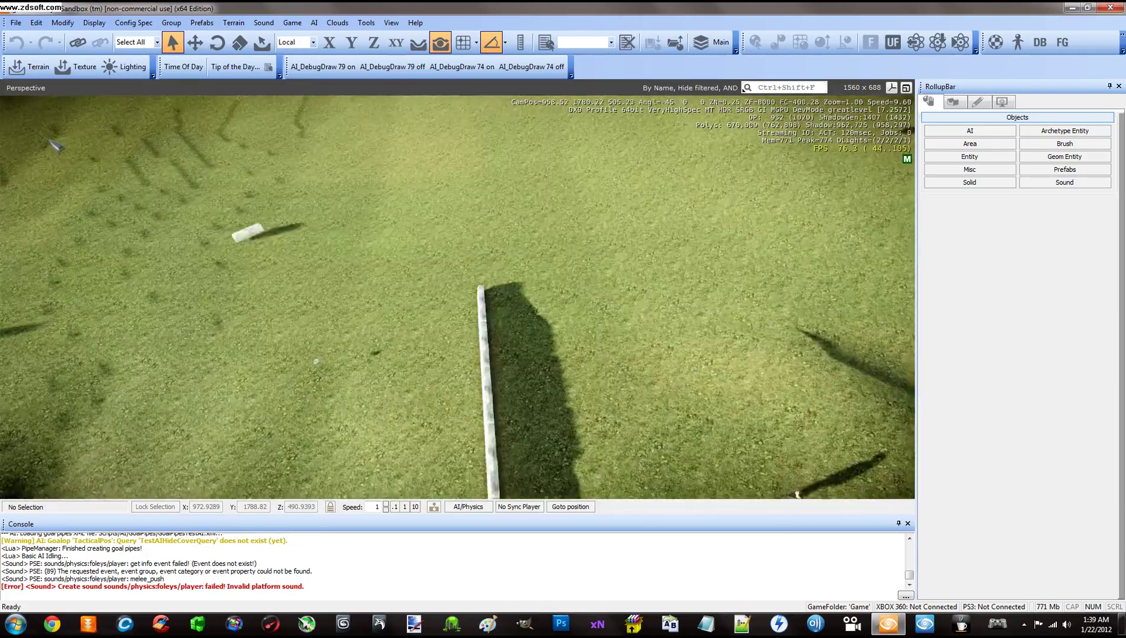
key("w")
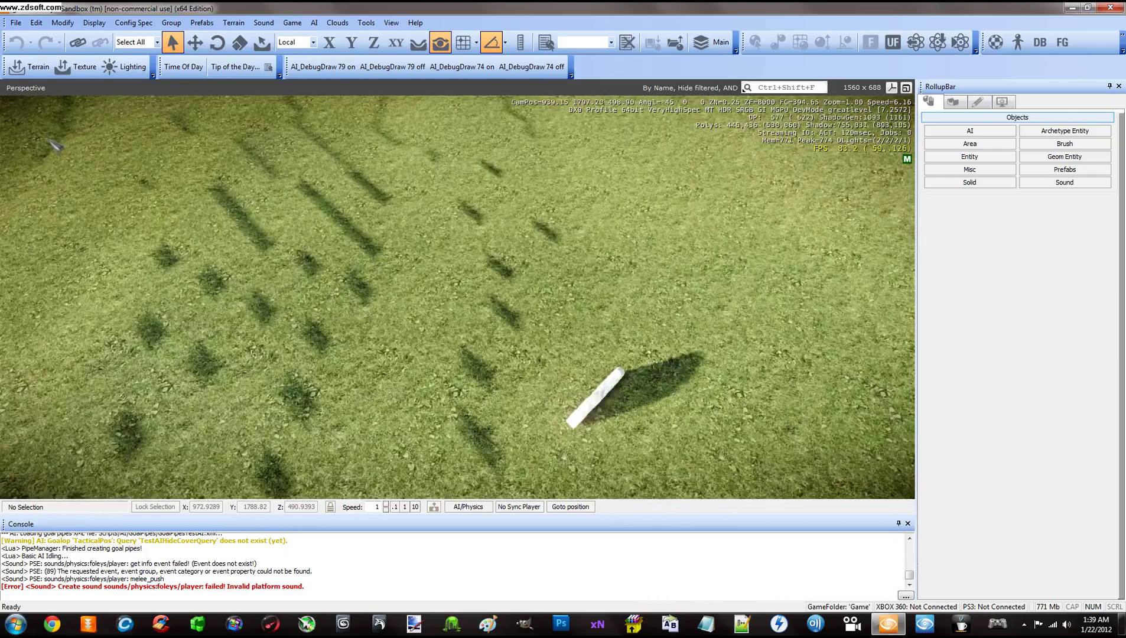
key("w")
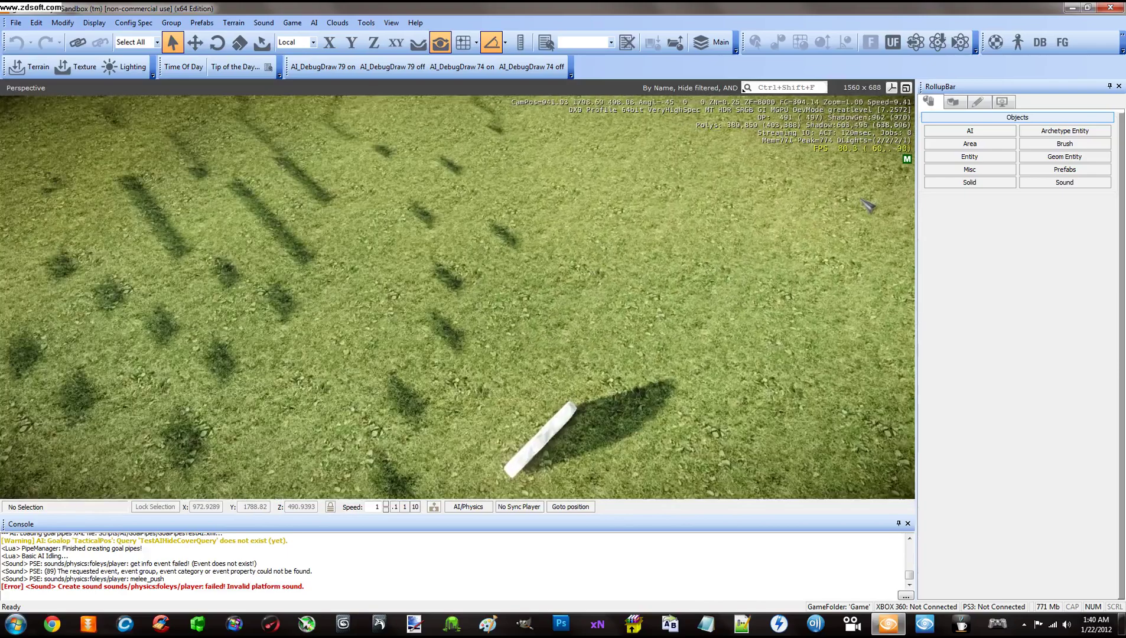
key("s")
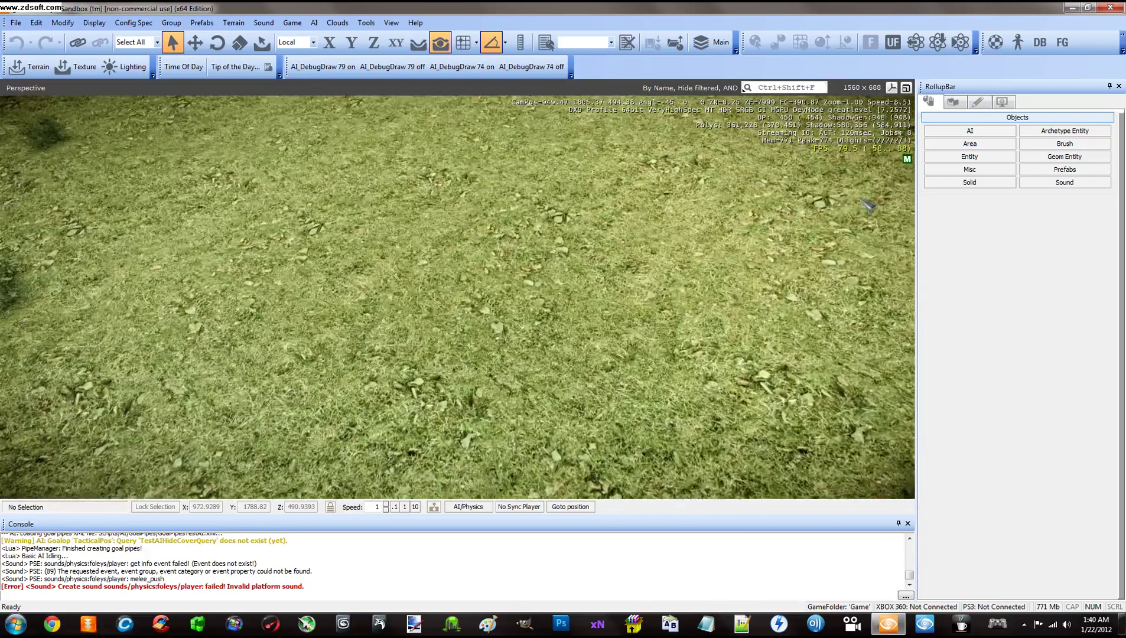
key("d")
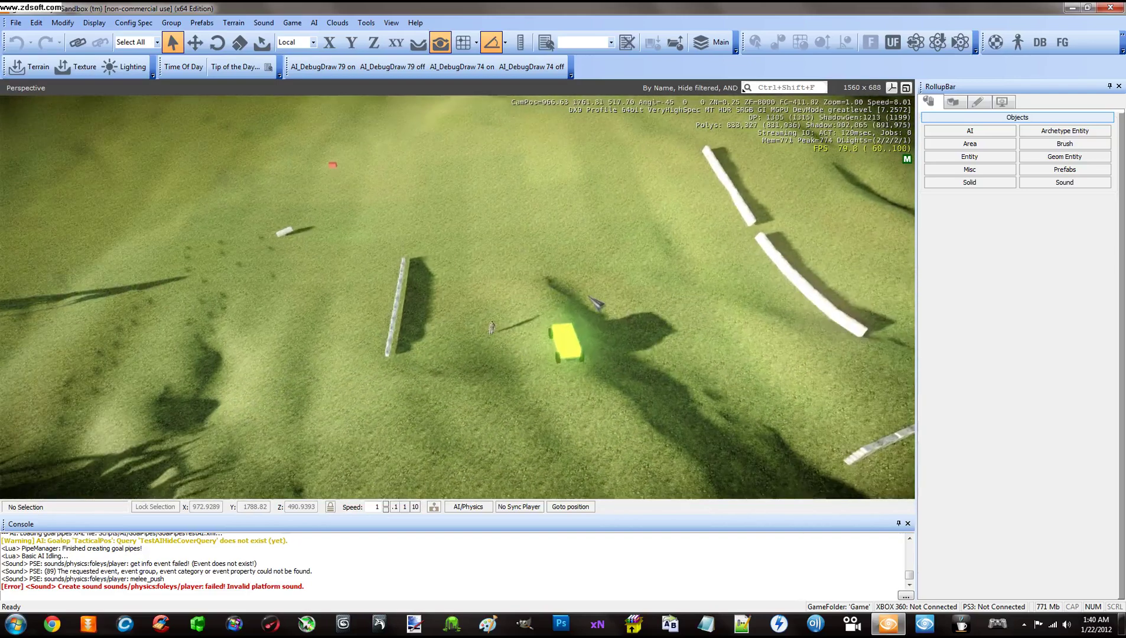
Follow the character at close range to the far end of the long wall and exit game mode.
key("w")
key("w")
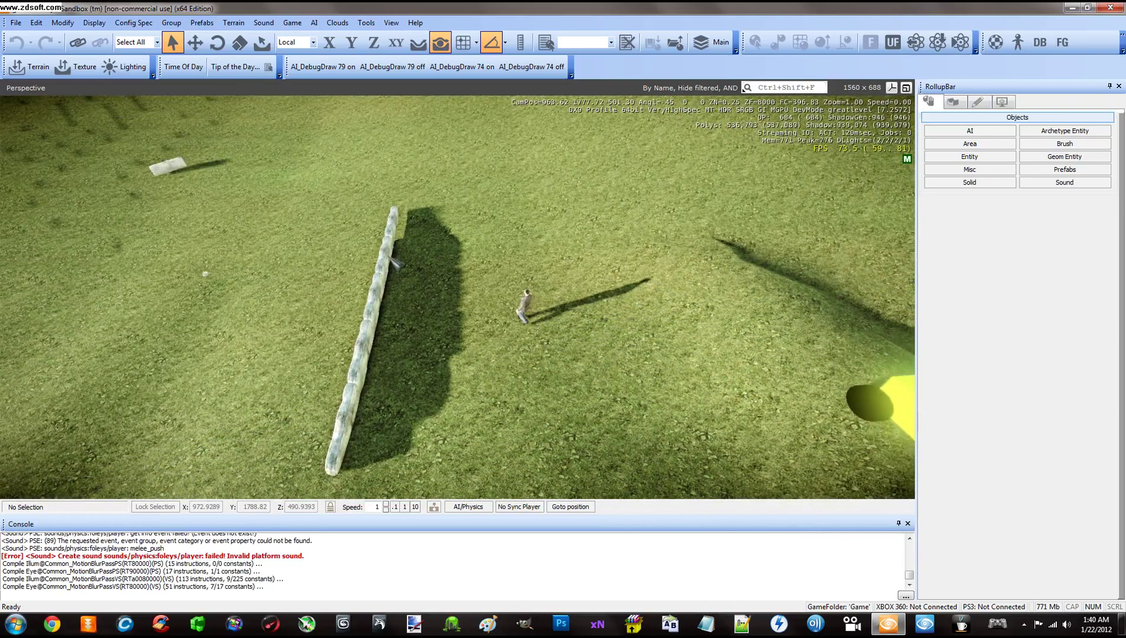
key("w")
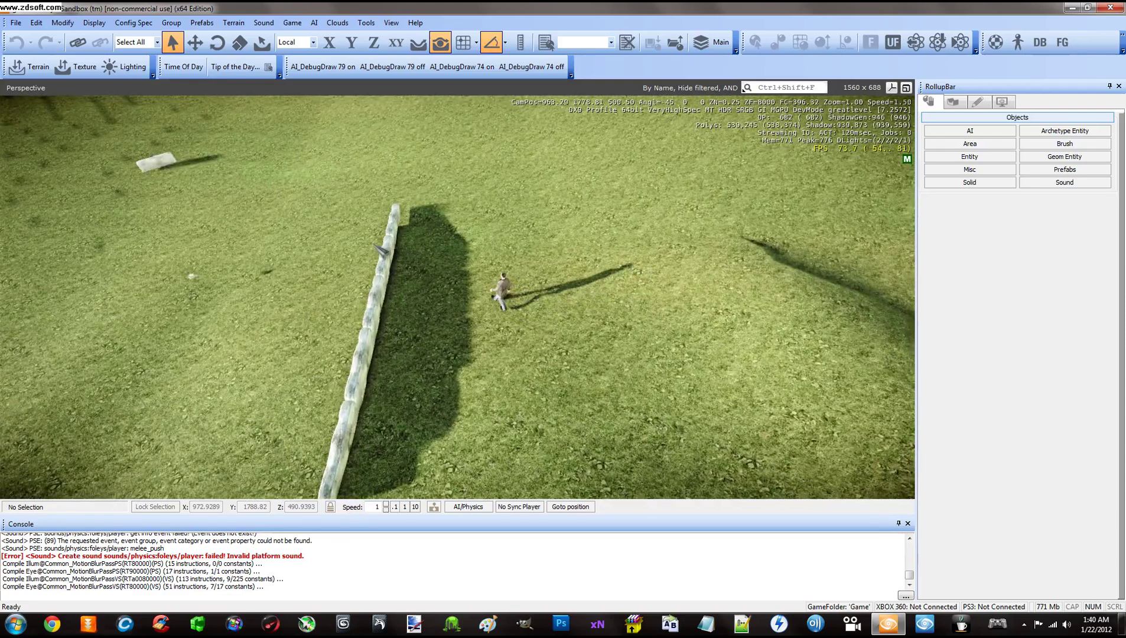
key("w")
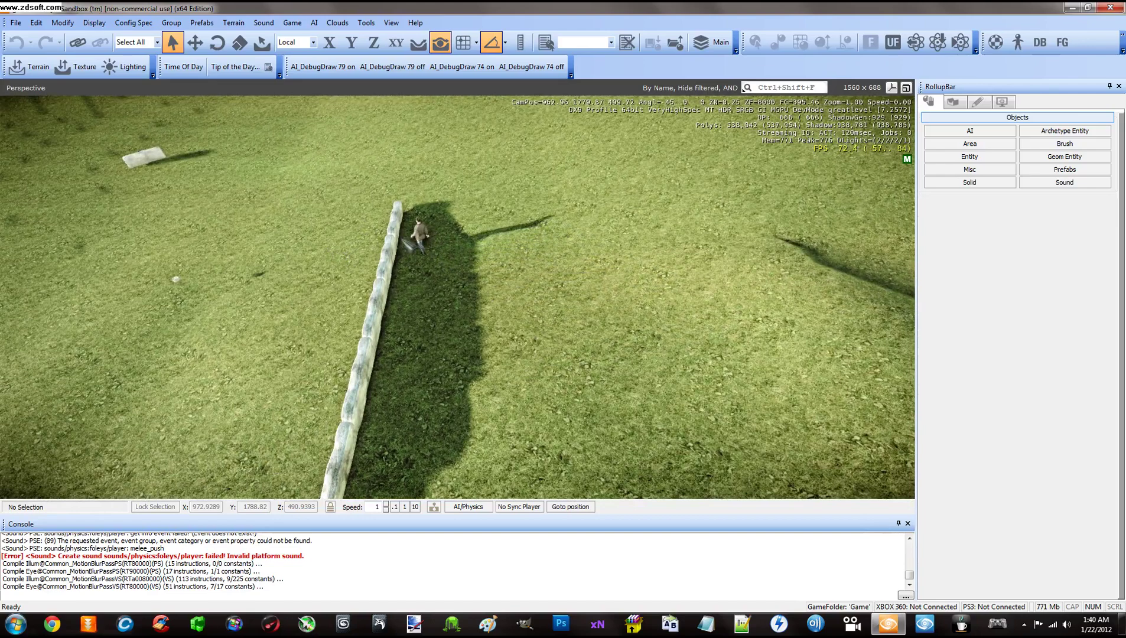
key("w")
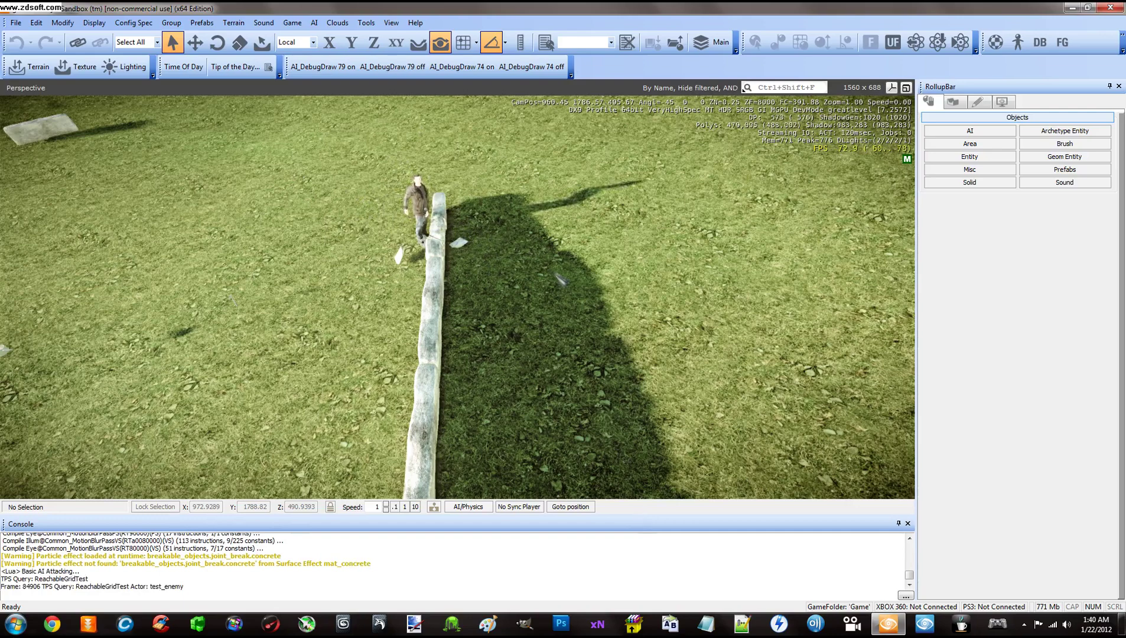
key("Escape")
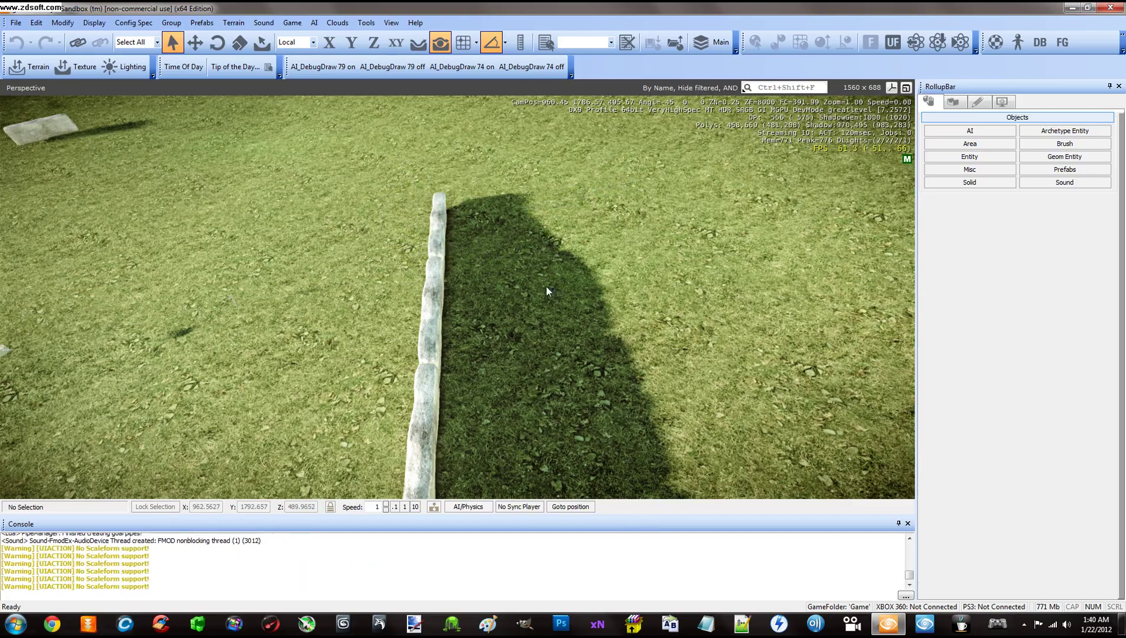
Run game mode again and test sideways camera travel, rotation towards the spiked dome building, and forward and backward movement.
key("ctrl+g")
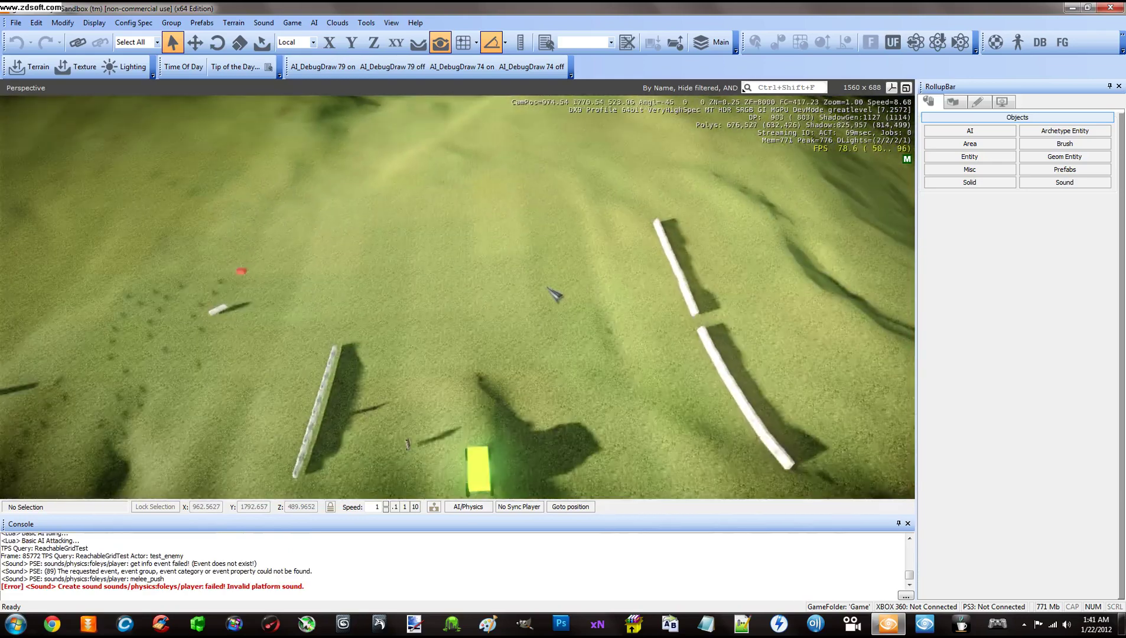
key("shift+a")
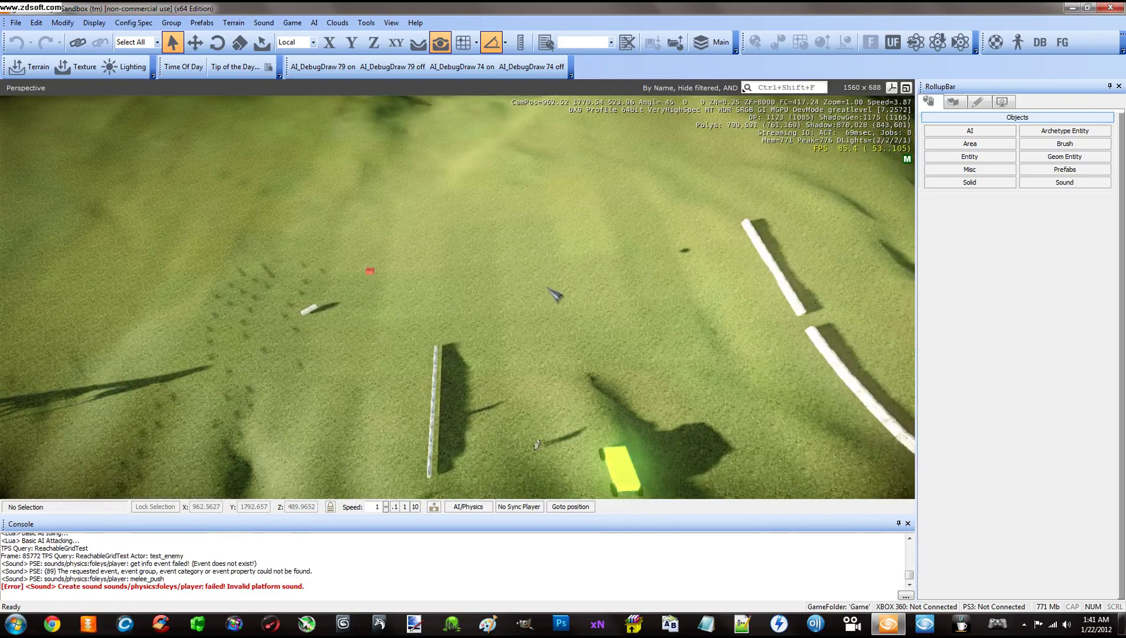
key("d")
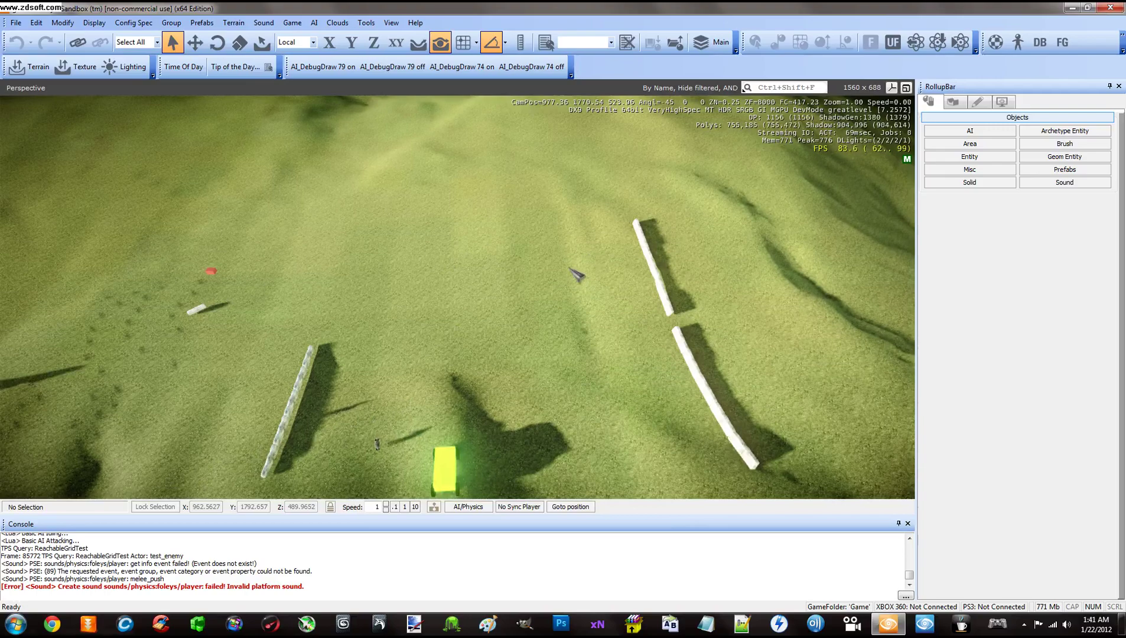
right_click_drag(577, 274, 472, 317)
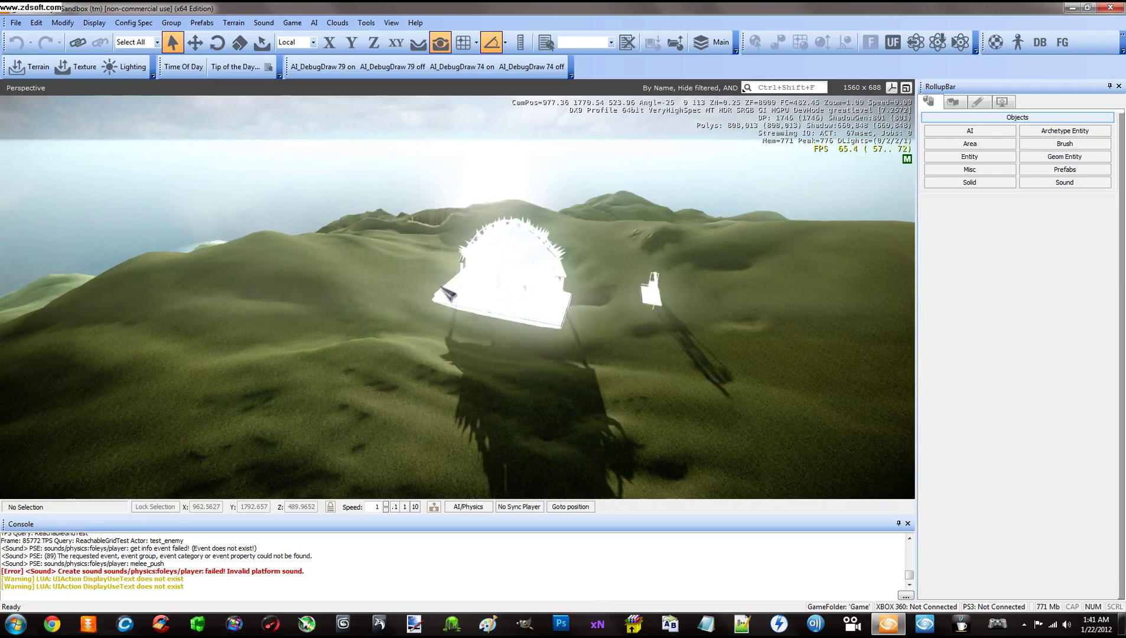
key("w")
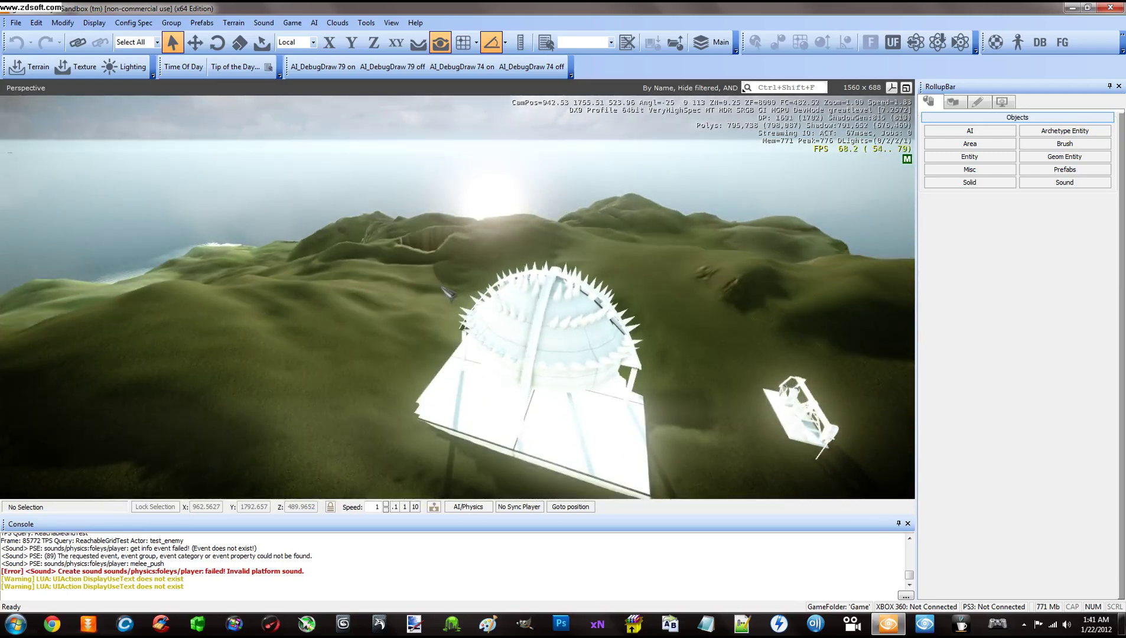
key("s")
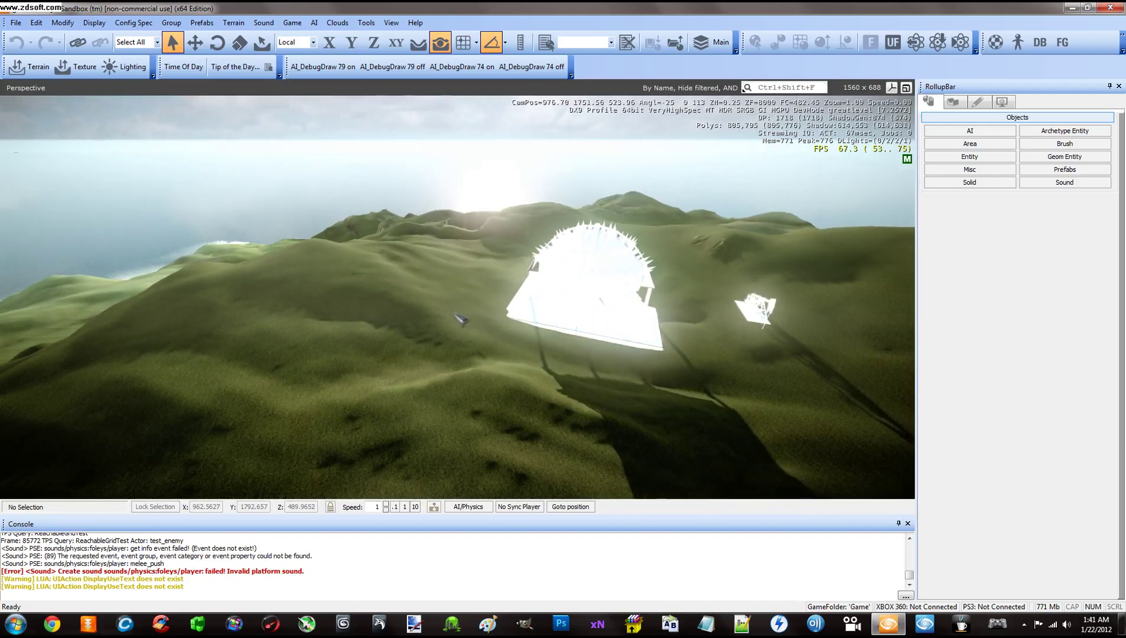
Rotate the game camera around over the hills and bring it back to the yellow vehicle and character.
right_click_drag(453, 313, 404, 313)
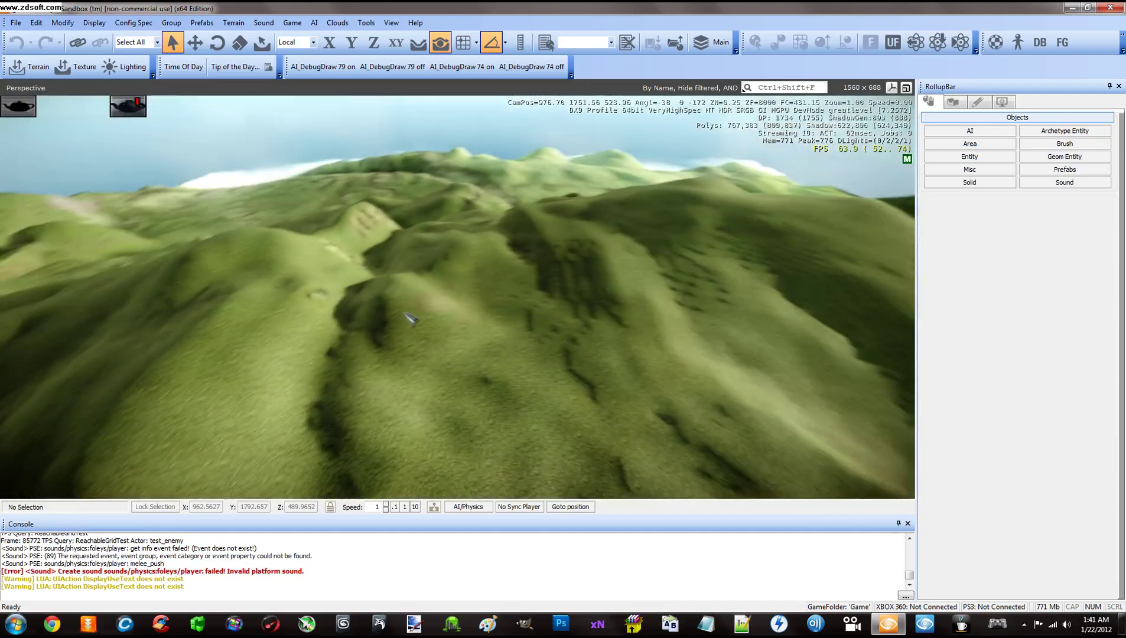
key("w")
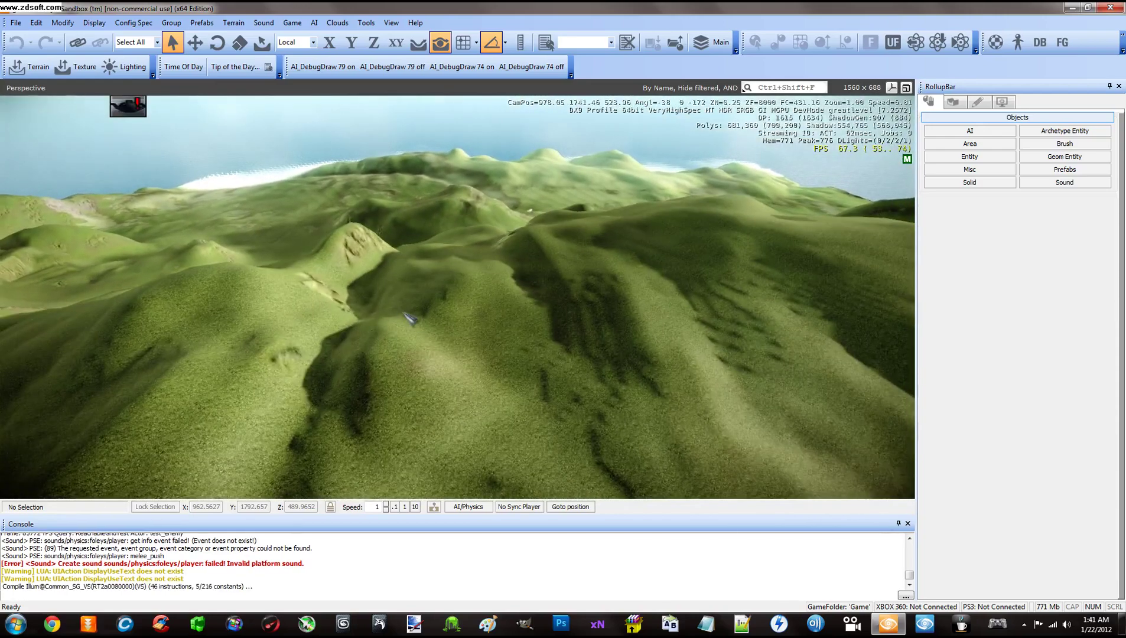
key("a")
right_click_drag(470, 313, 363, 315)
key("w")
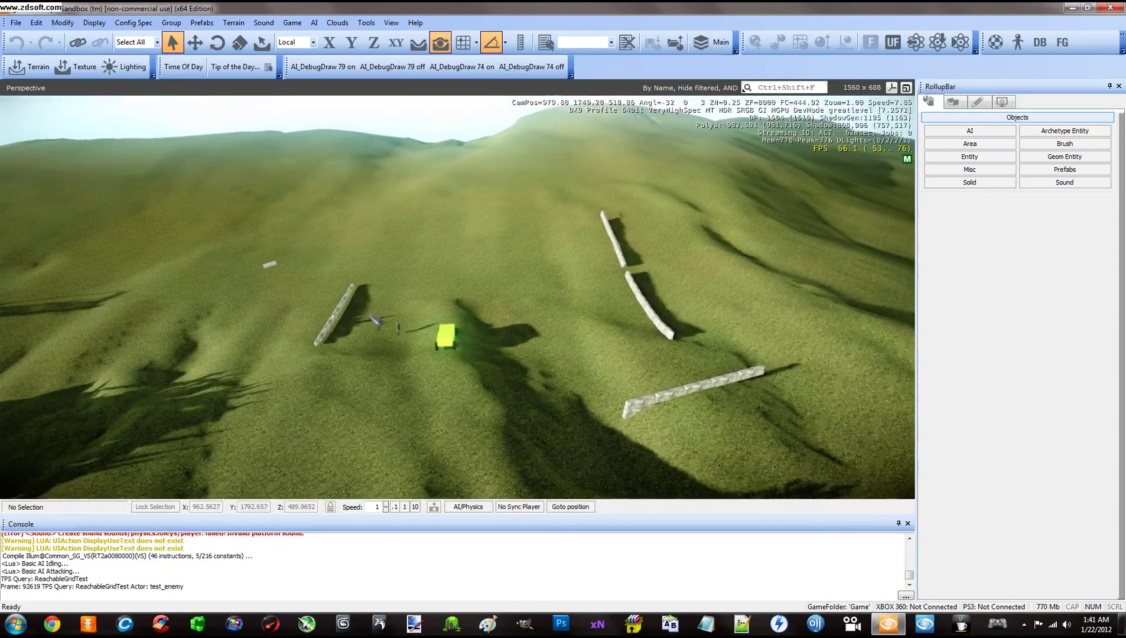
key("w")
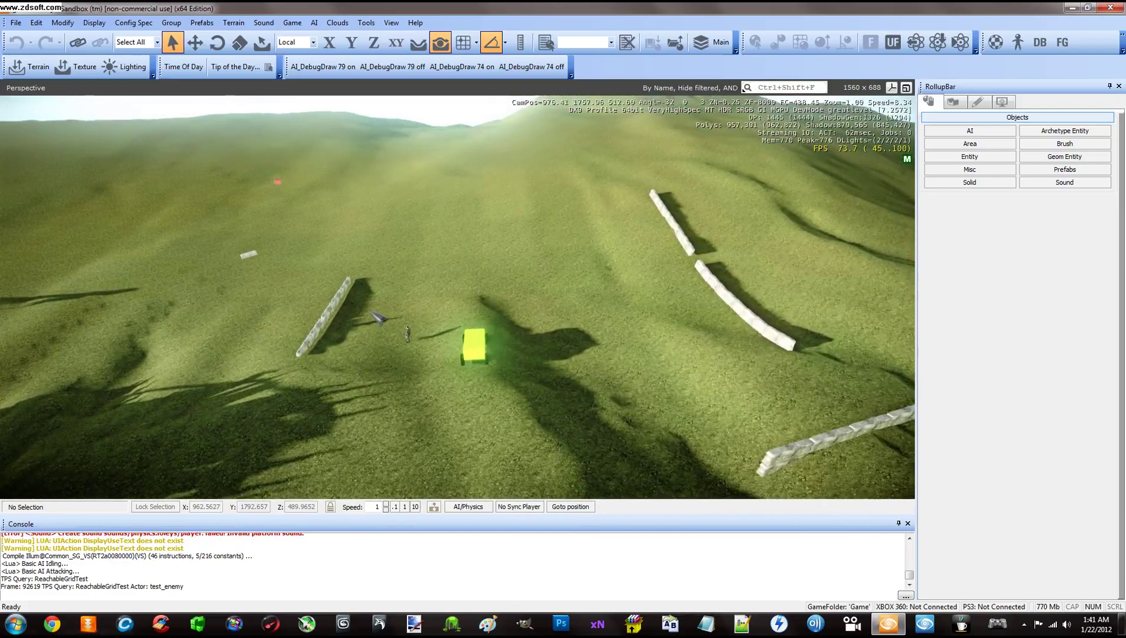
key("w")
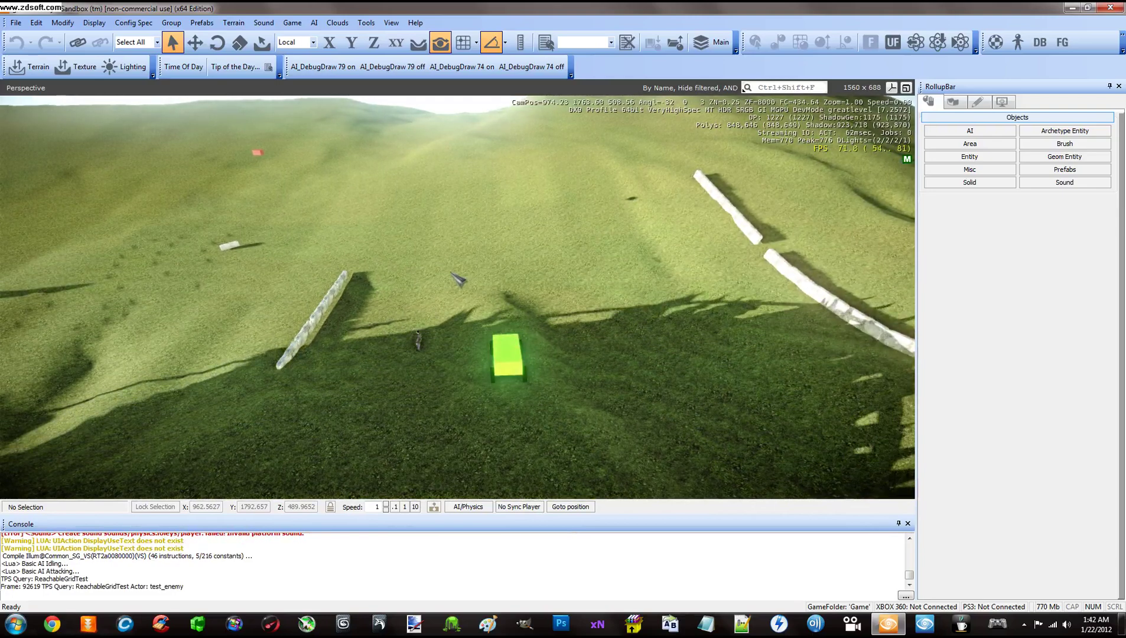
Test forward and backward camera travel near the yellow vehicle, ending over the rocky cliffs beyond the tree.
key("w")
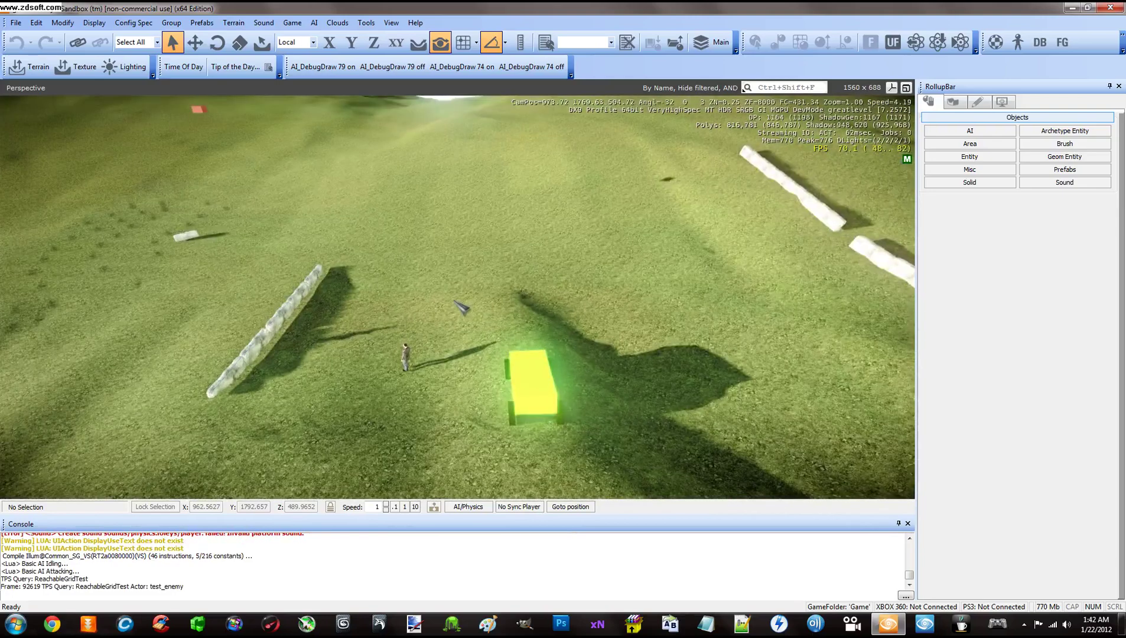
key("s")
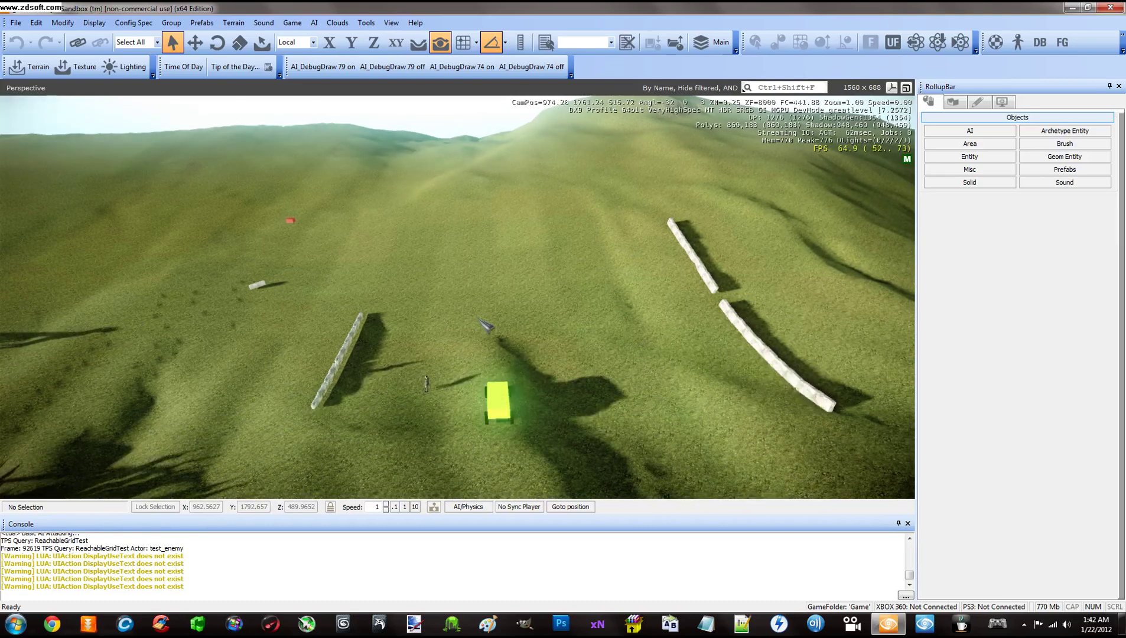
key("s")
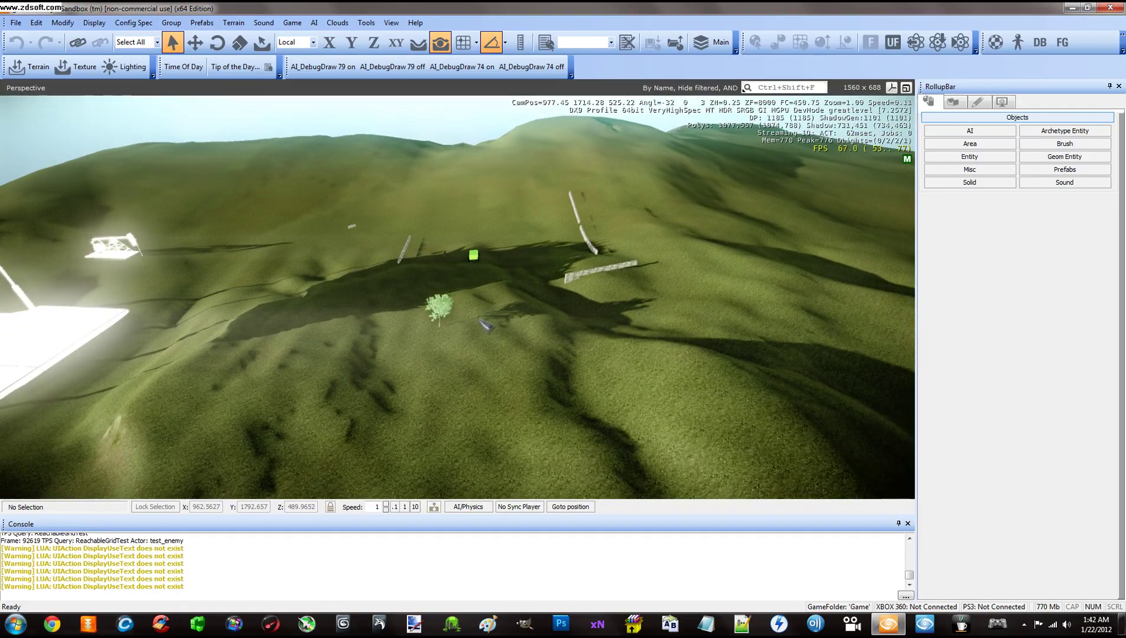
key("w")
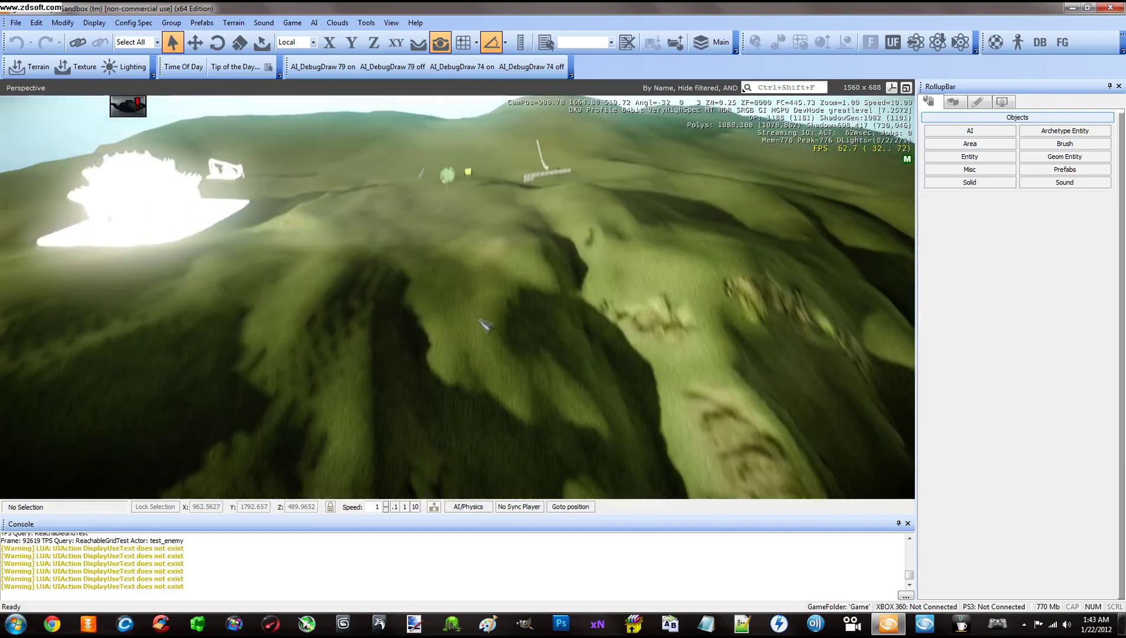
key("w")
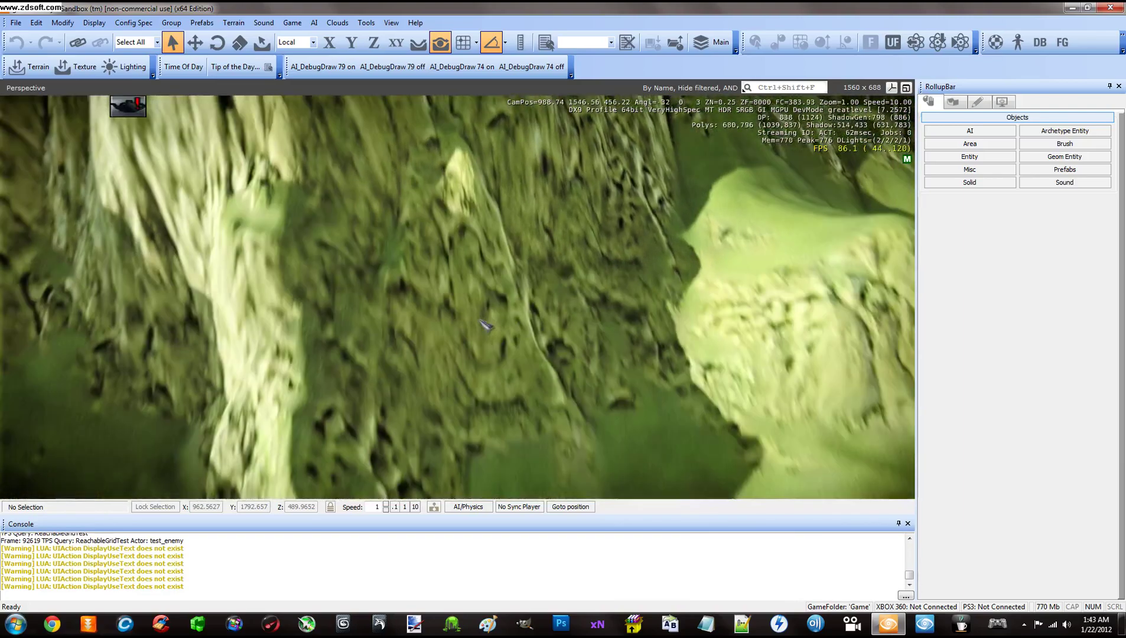
Move the game camera across the grassy plain and hills and sideways to the map's coastline.
key("w")
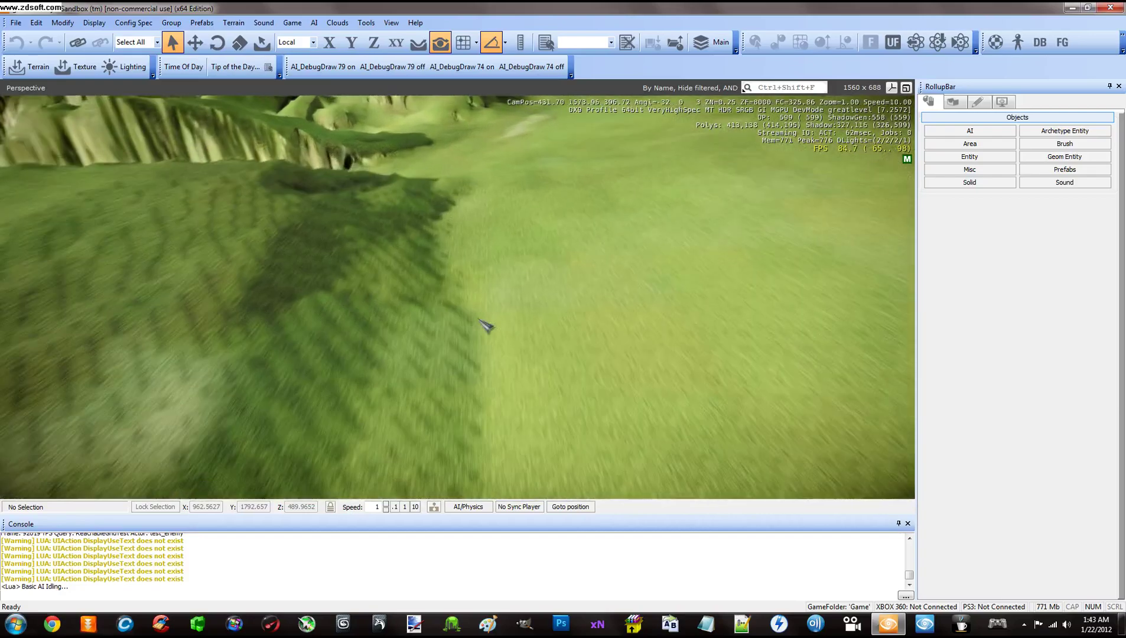
key("w")
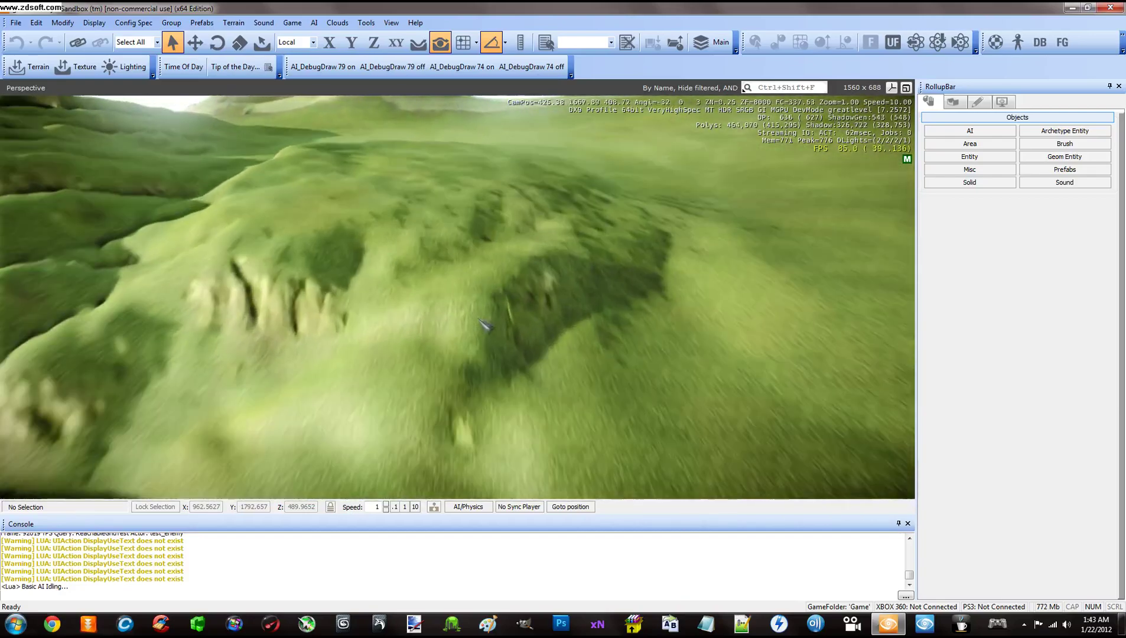
key("a")
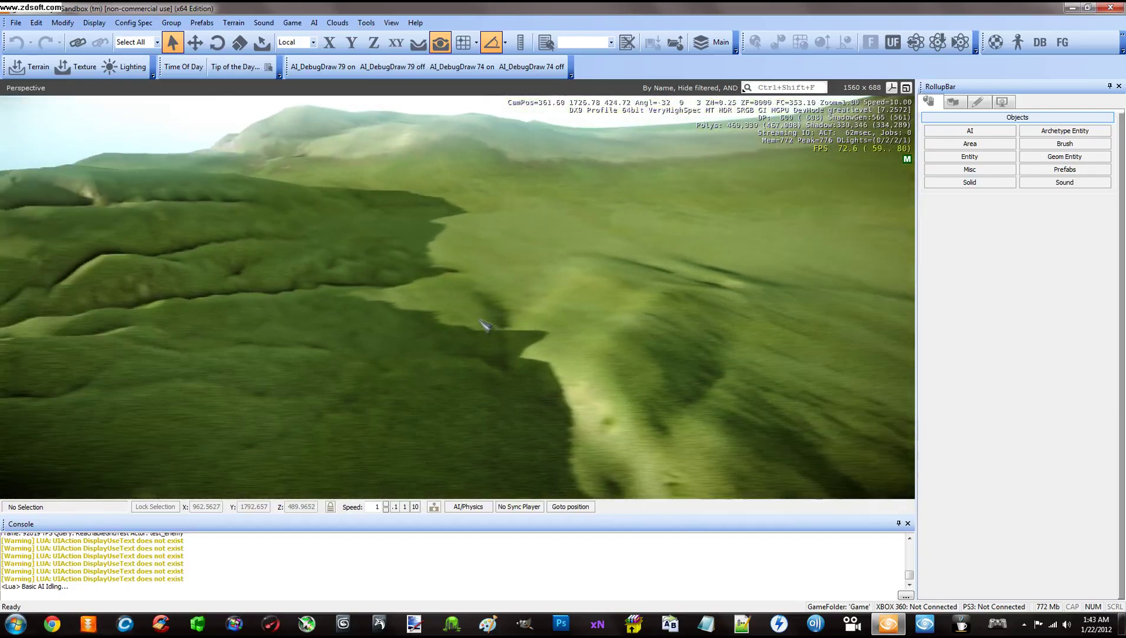
key("a")
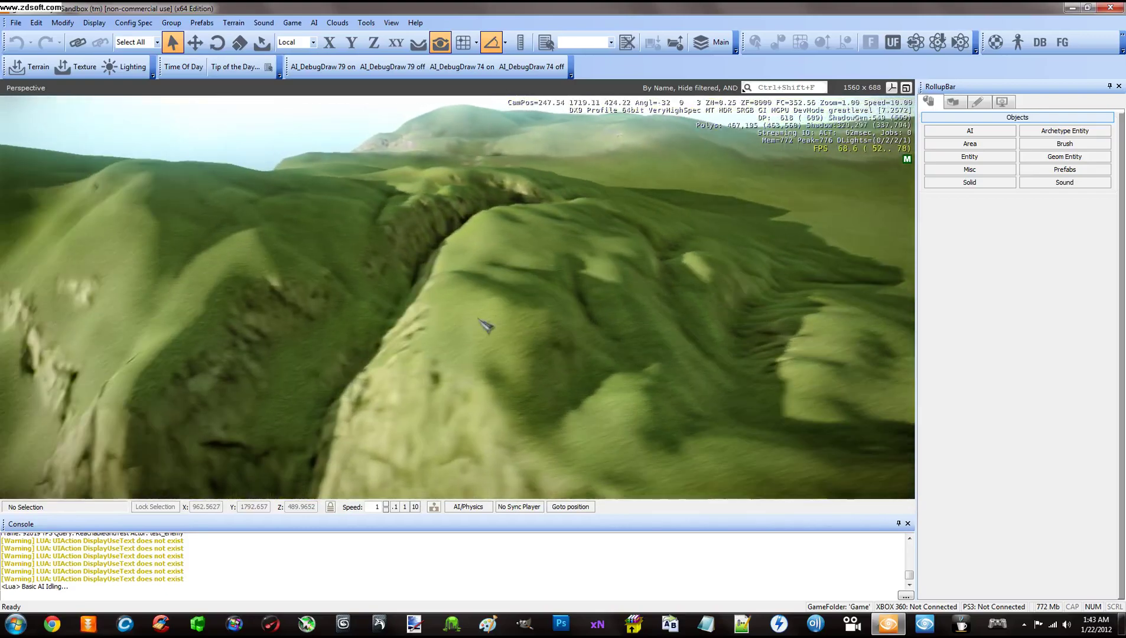
key("a")
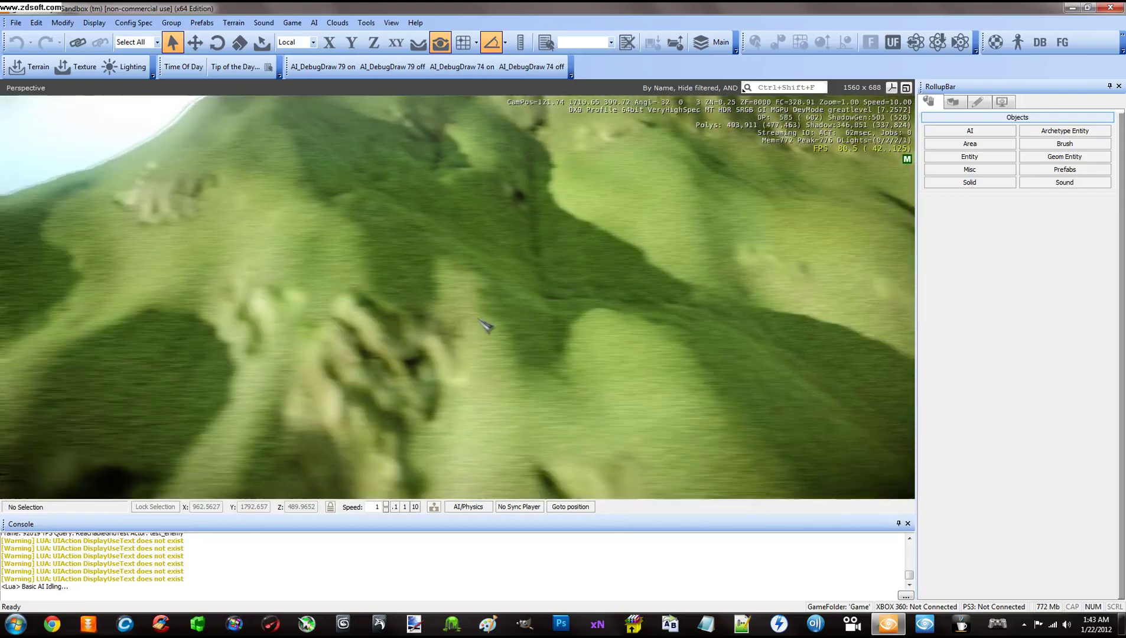
Examine how the camera travels along the coastal cliffs and back inland over the hills.
key("s")
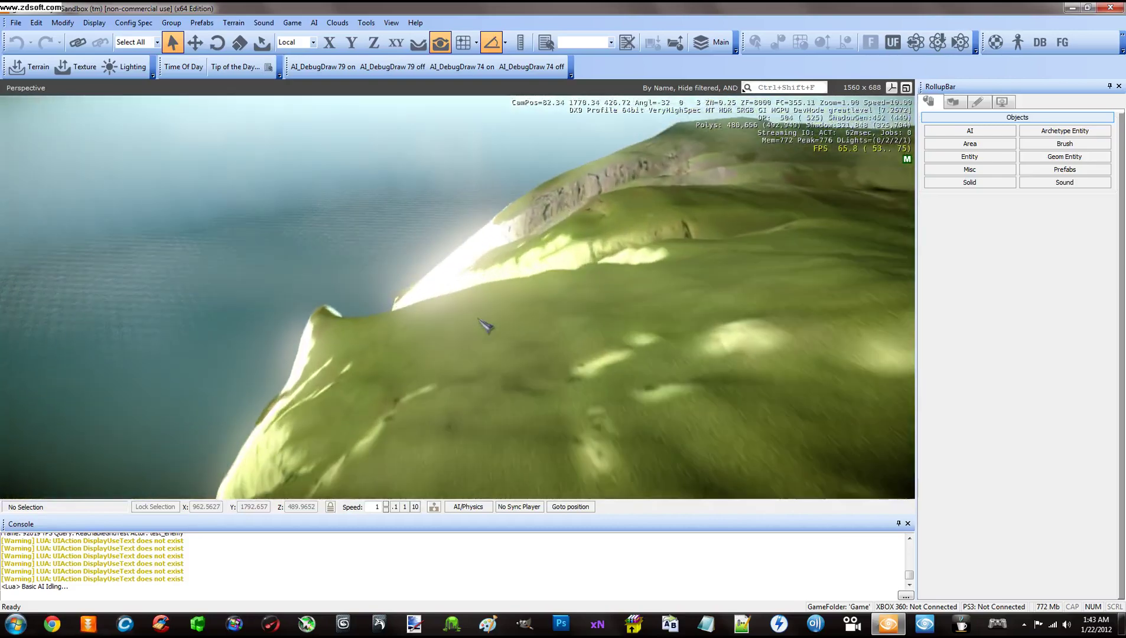
key("d")
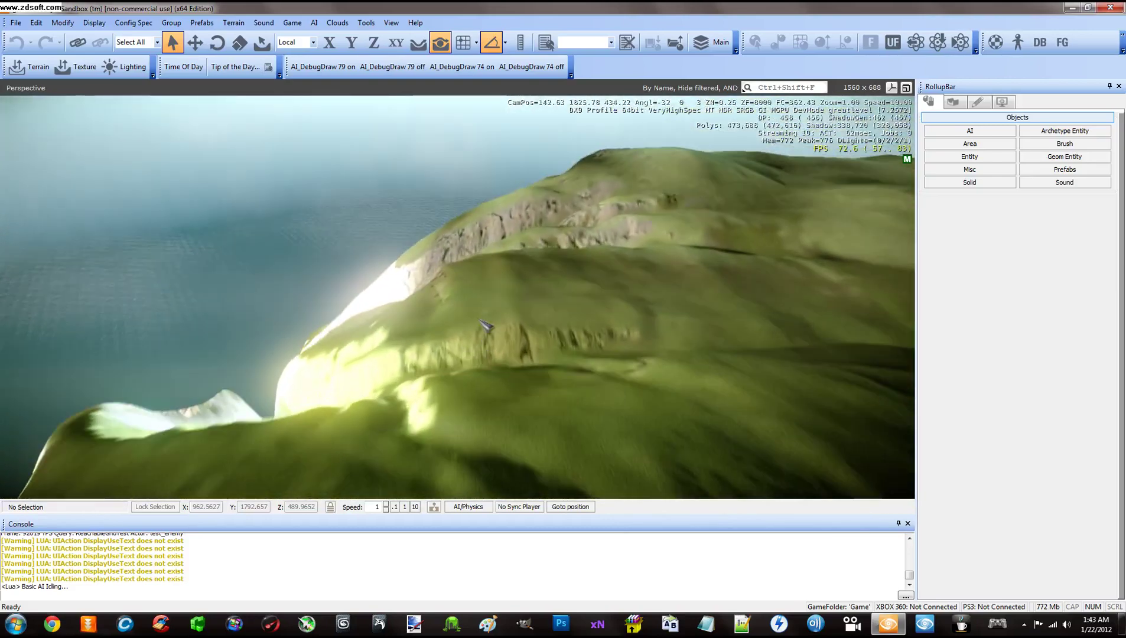
key("w")
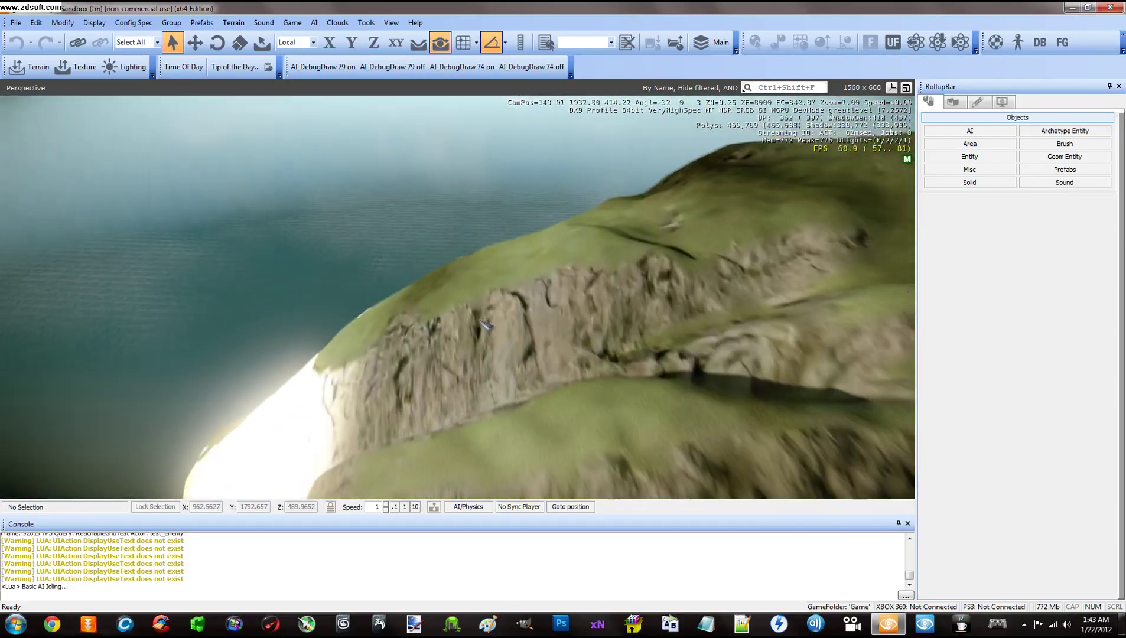
key("w")
key("d")
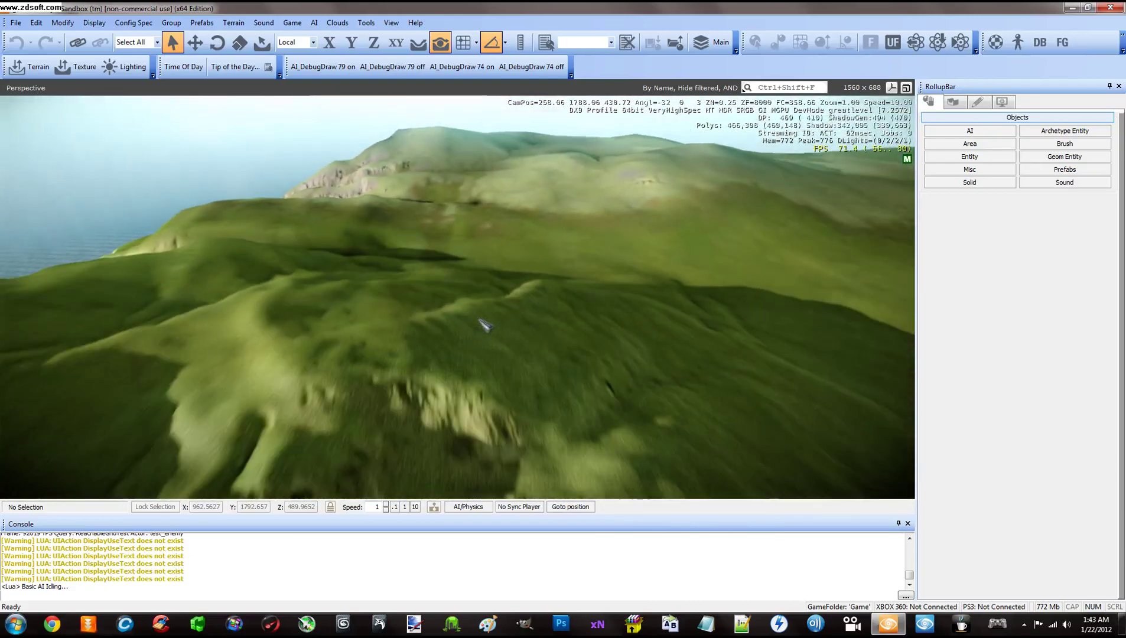
Check the camera's height following above the steep rock ridges and down the green slope behind them.
key("w")
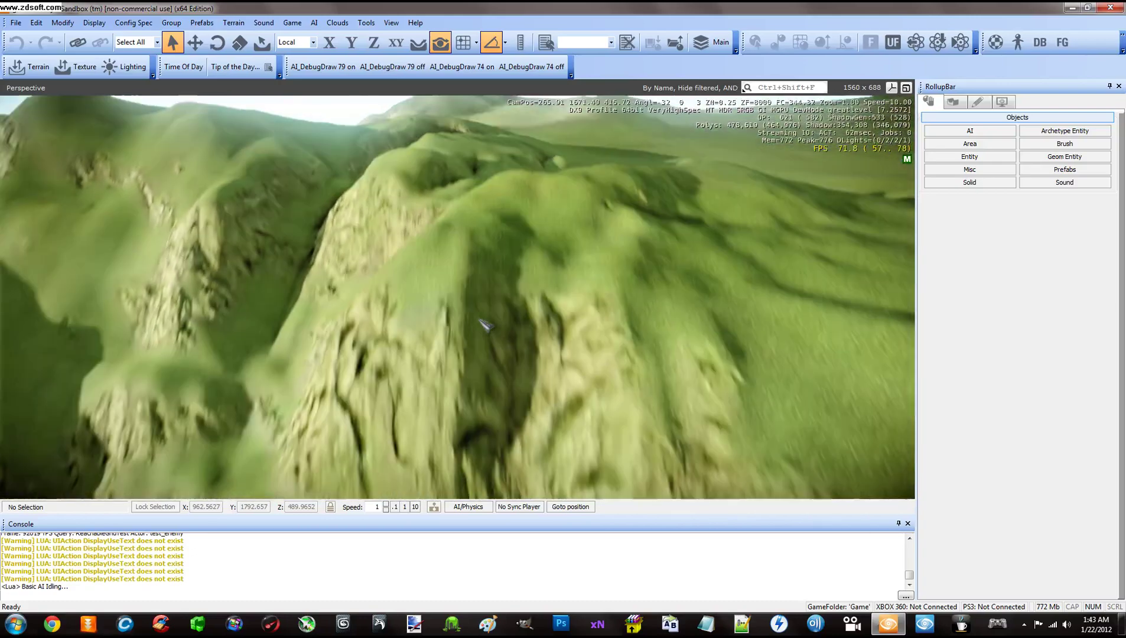
key("w")
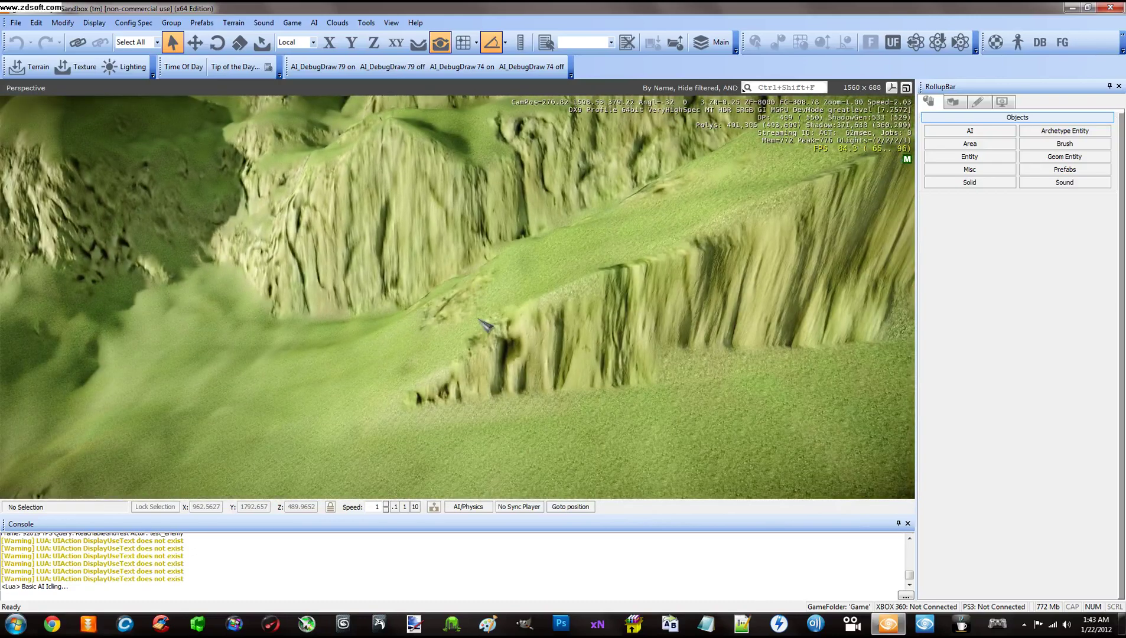
key("w")
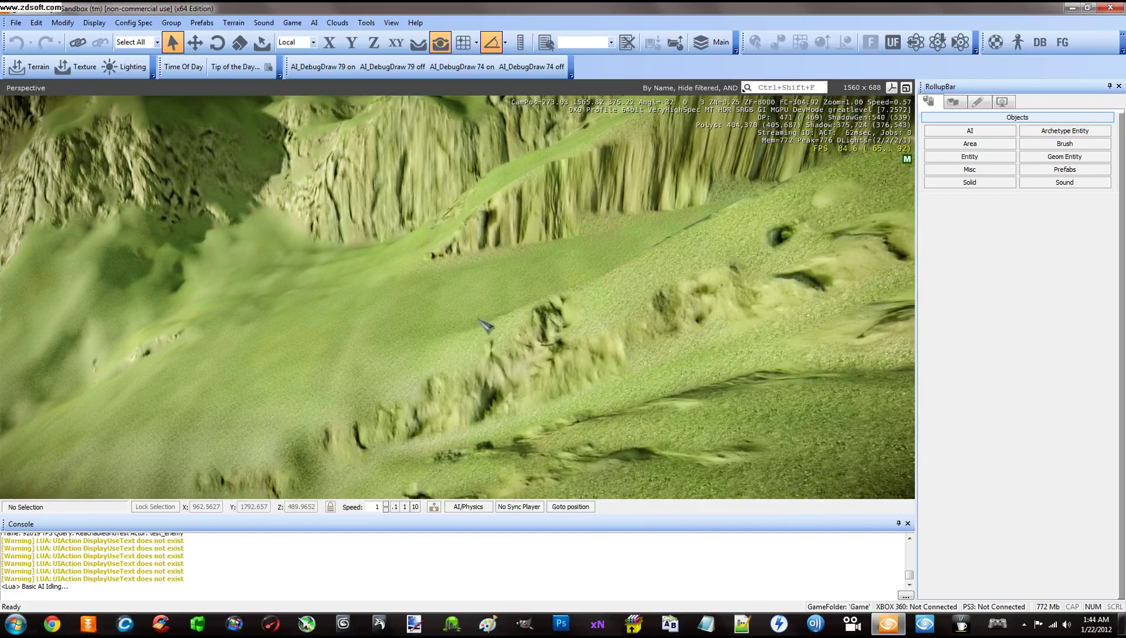
key("shift+w")
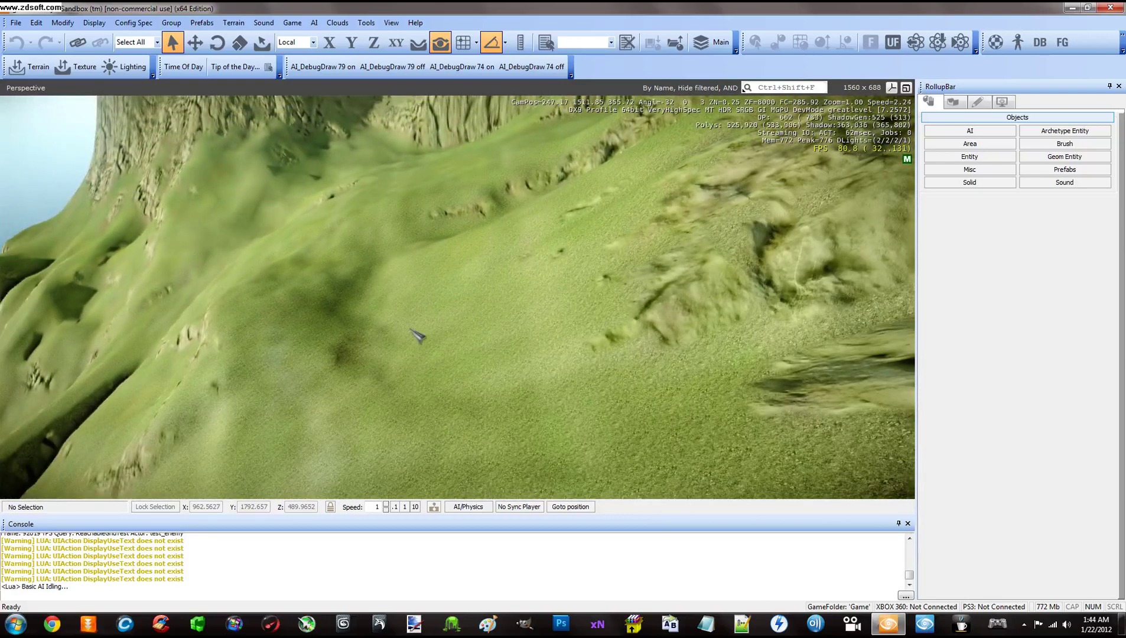
Rotate the camera towards the inland hills and travel forward over the rocky rise to the dark ravine.
right_click_drag(417, 336, 349, 358)
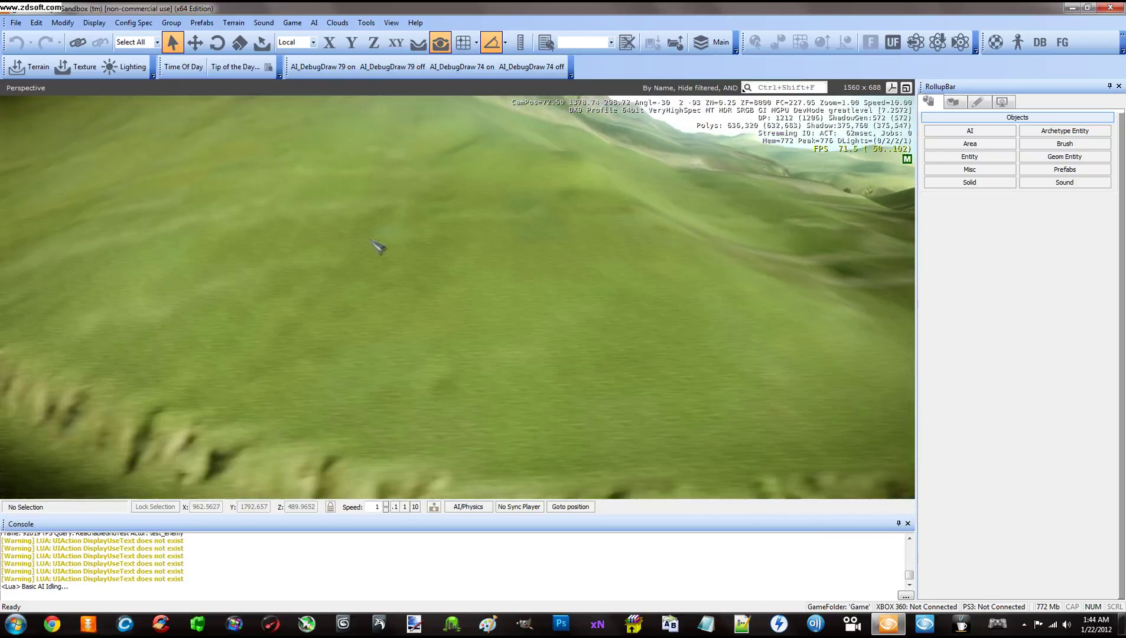
key("w")
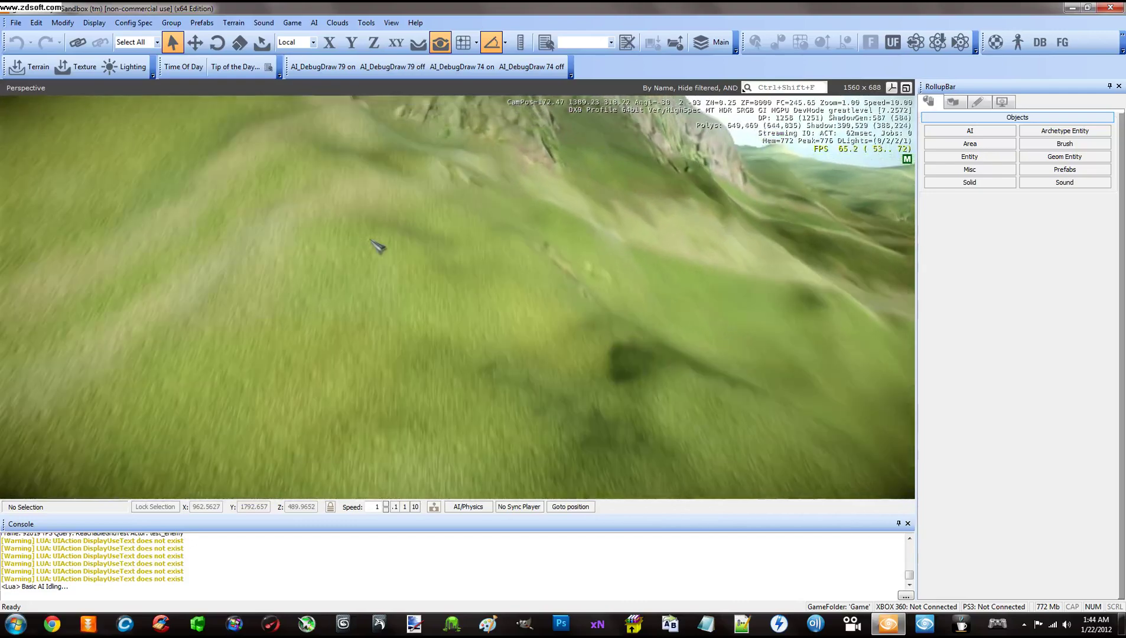
key("w")
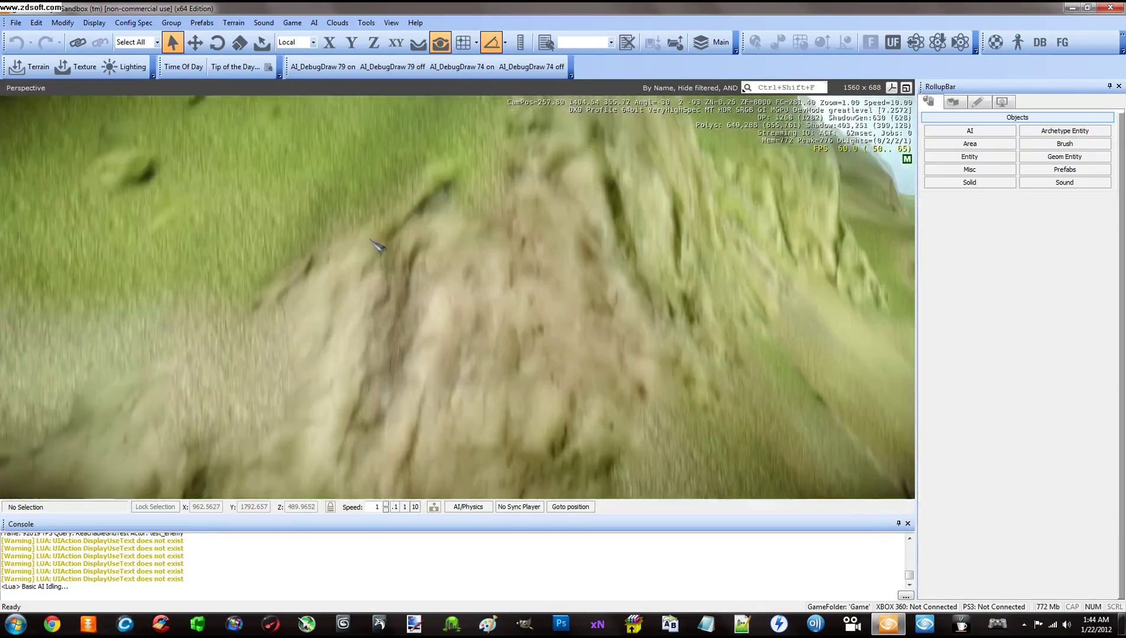
key("w")
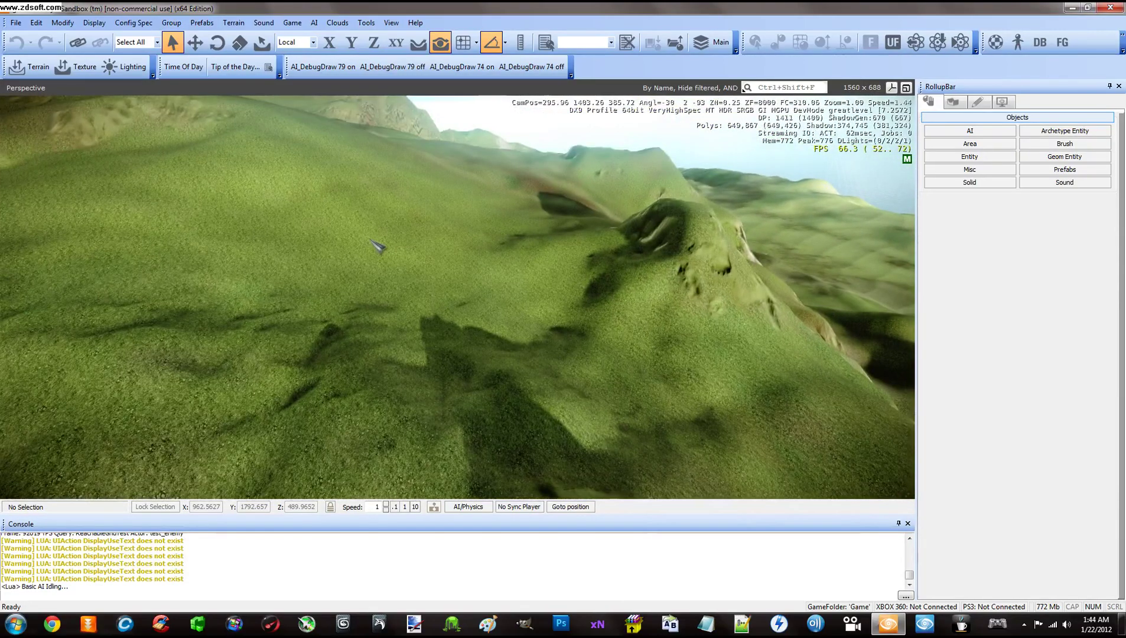
key("w")
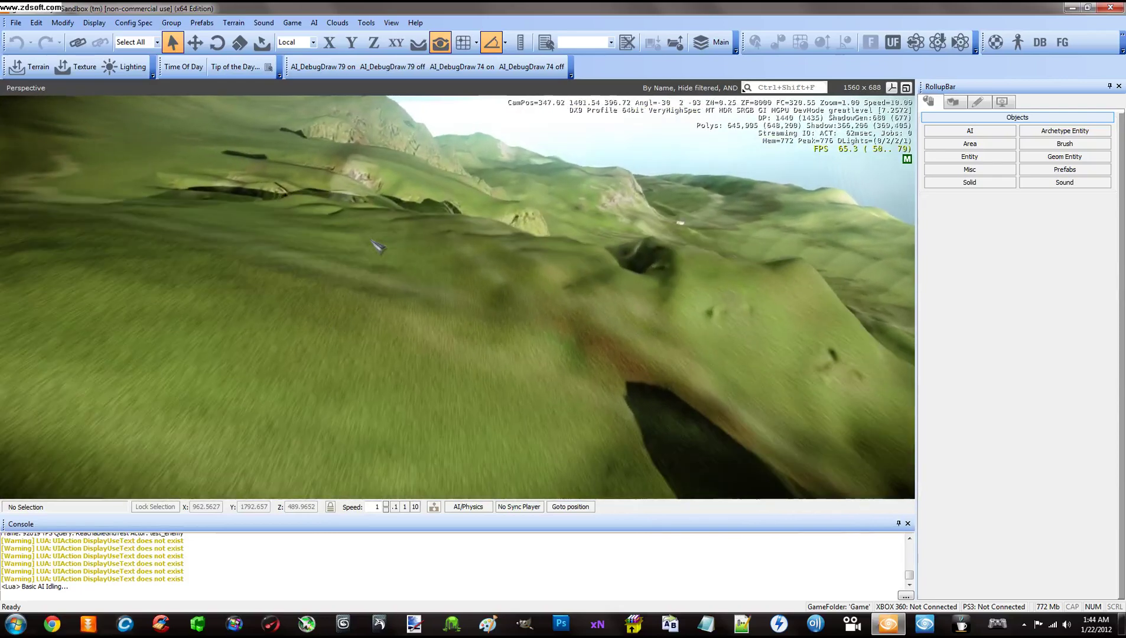
key("w")
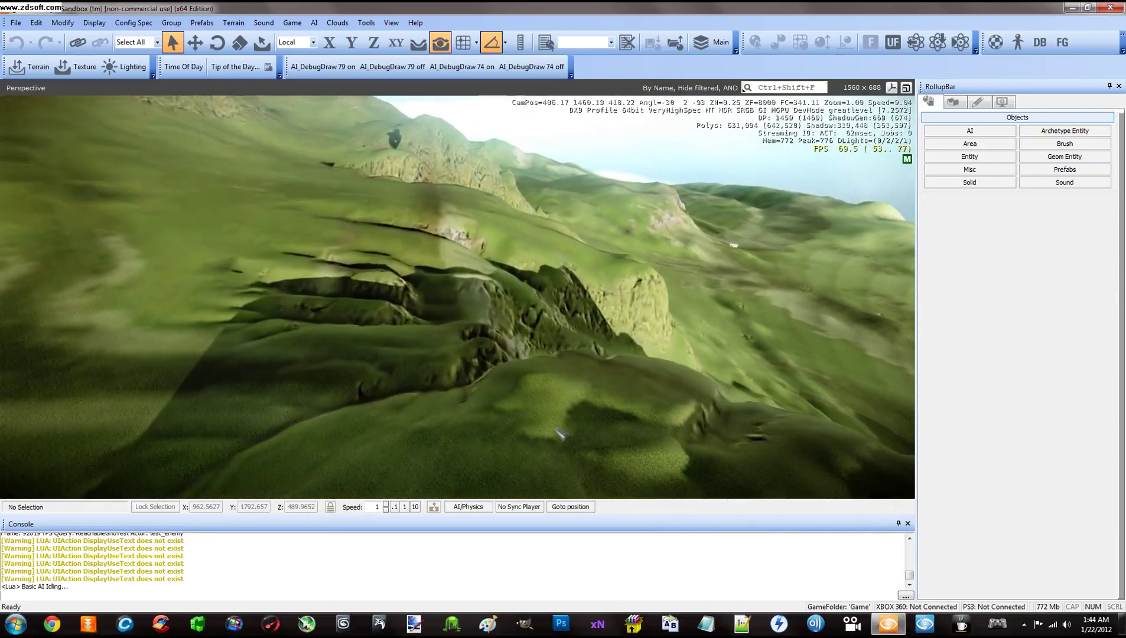
Travel forward from the ravine over the ridges to the tall rock face, watching the camera adapt to terrain height.
key("w")
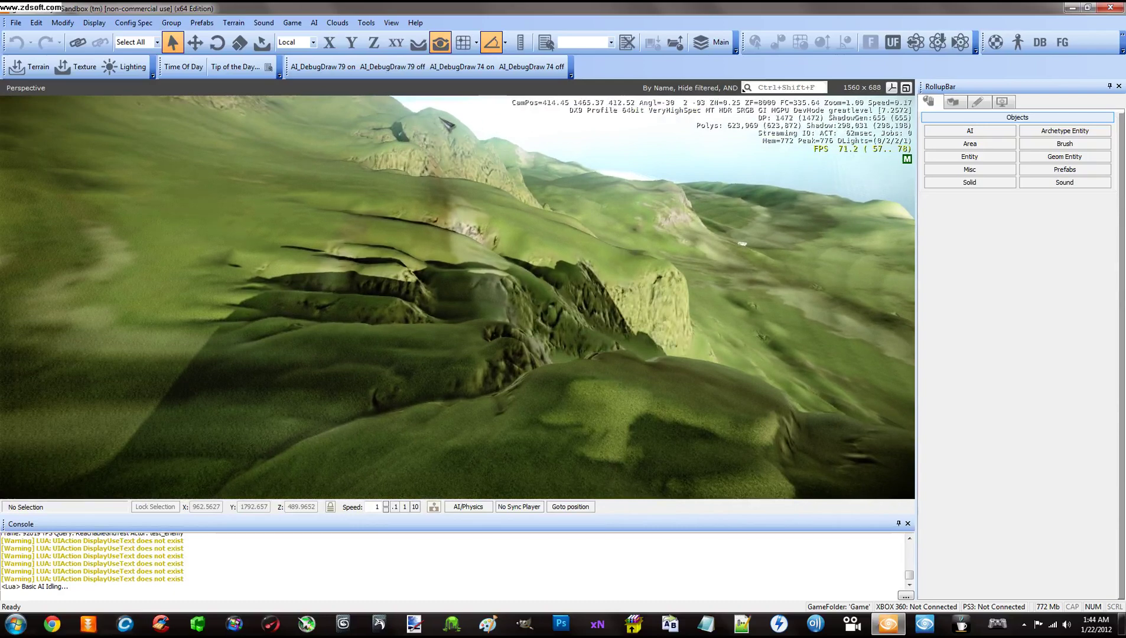
key("w")
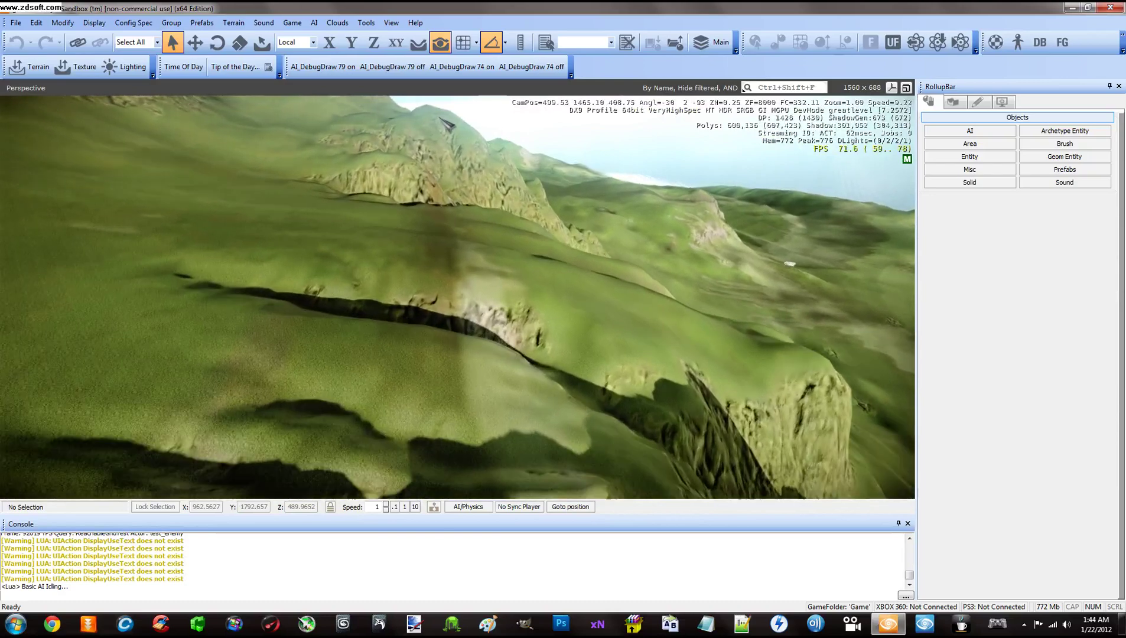
key("w")
key("w")
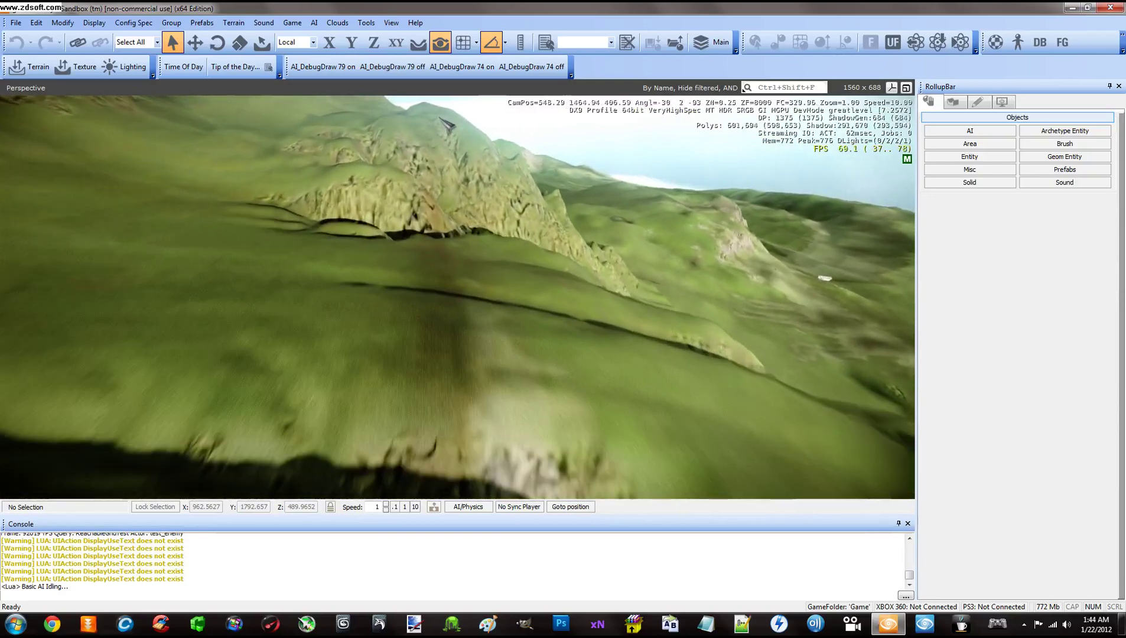
key("w")
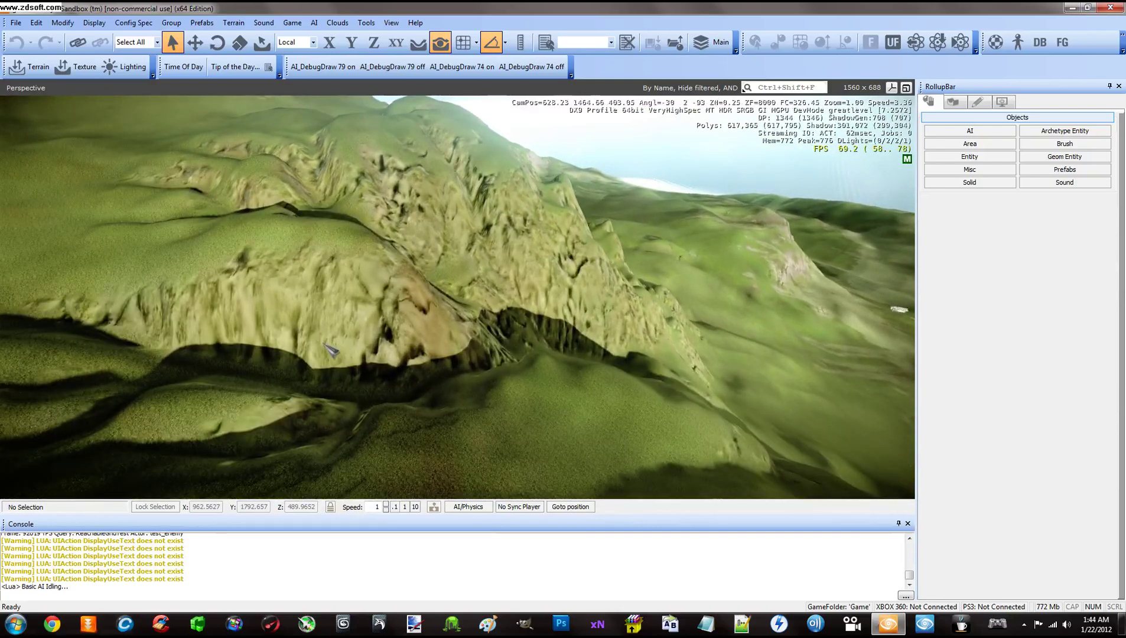
key("w")
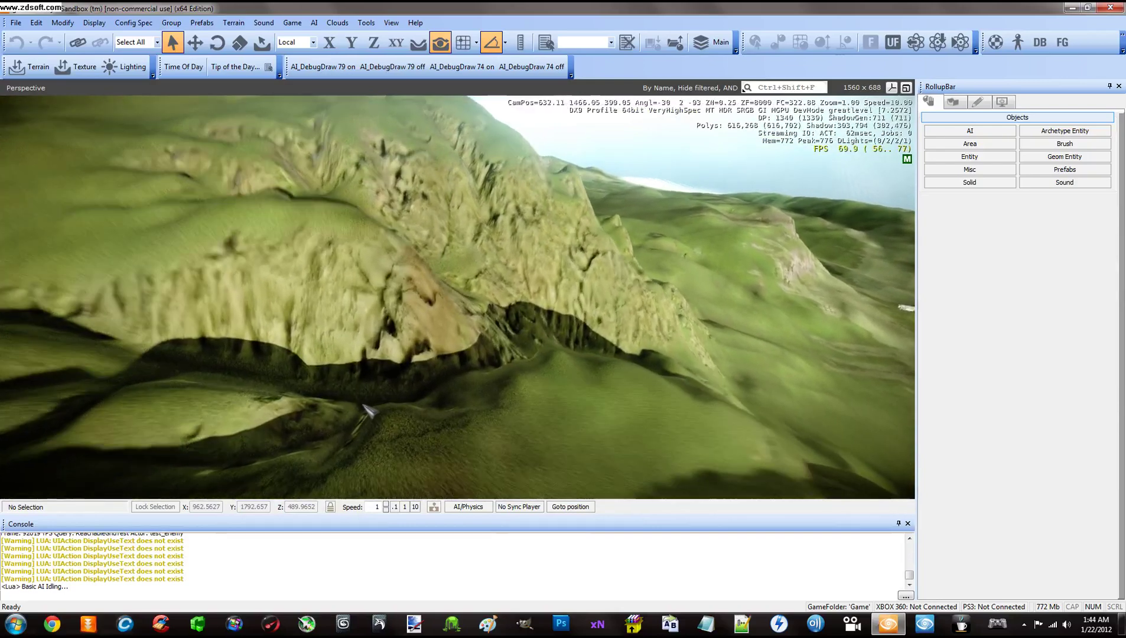
key("w")
Rotate the camera towards the skyline and travel up the grassy slope past the rock outcrops.
right_click_drag(80, 248, 468, 284)
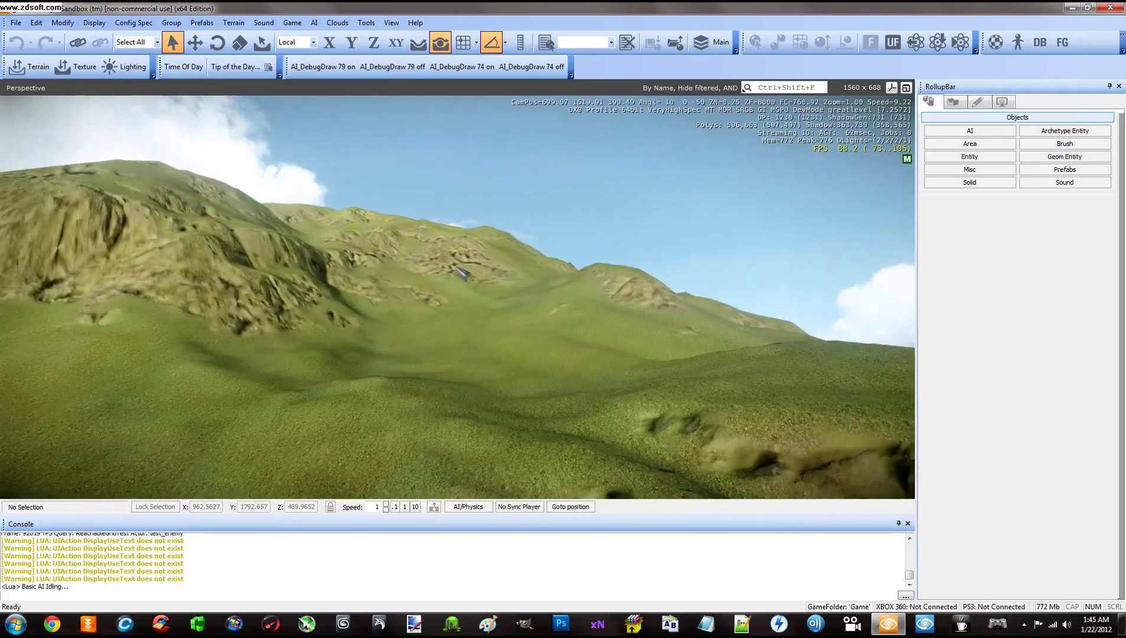
key("w")
key("w")
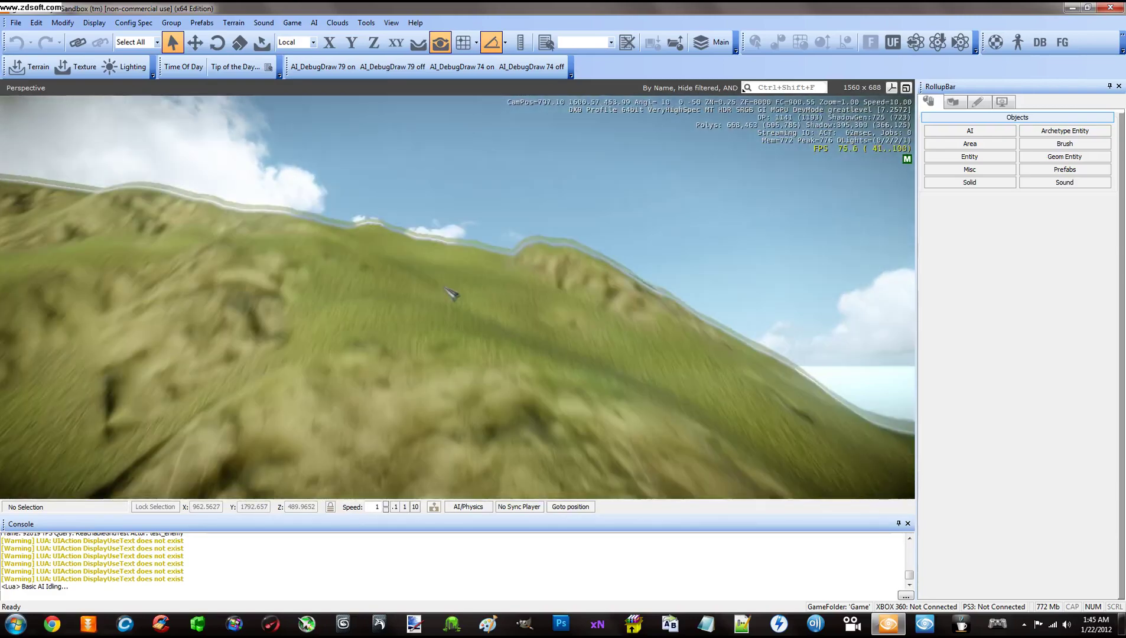
key("w")
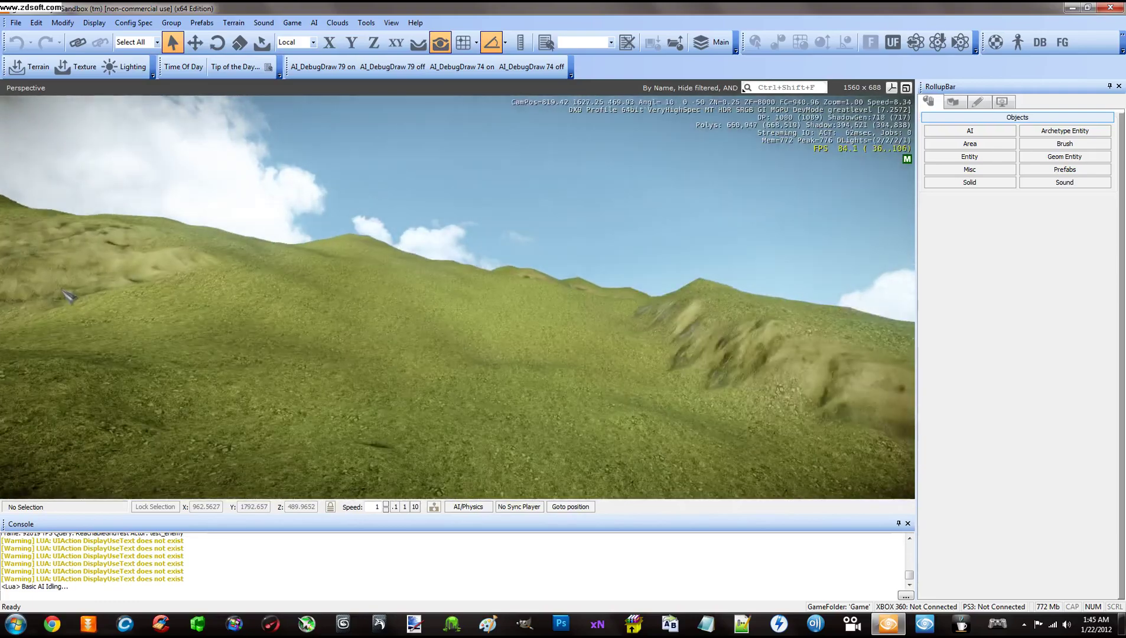
Travel over the hilltop, tilt the camera down and approach the tree, yellow vehicle and walls.
key("w")
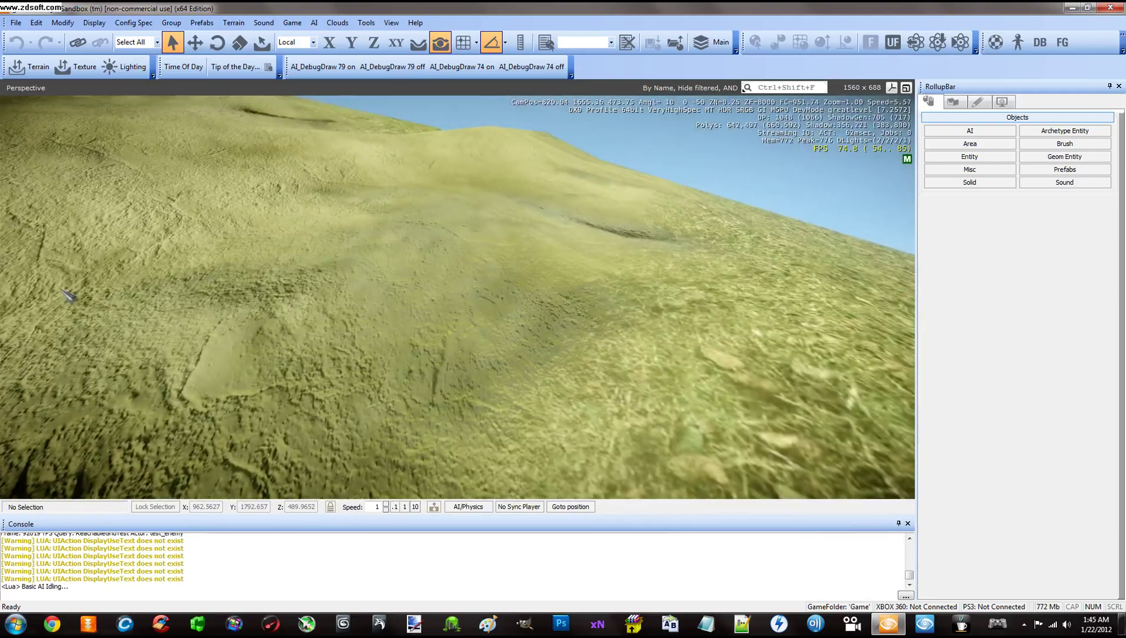
key("w")
right_click_drag(458, 295, 487, 343)
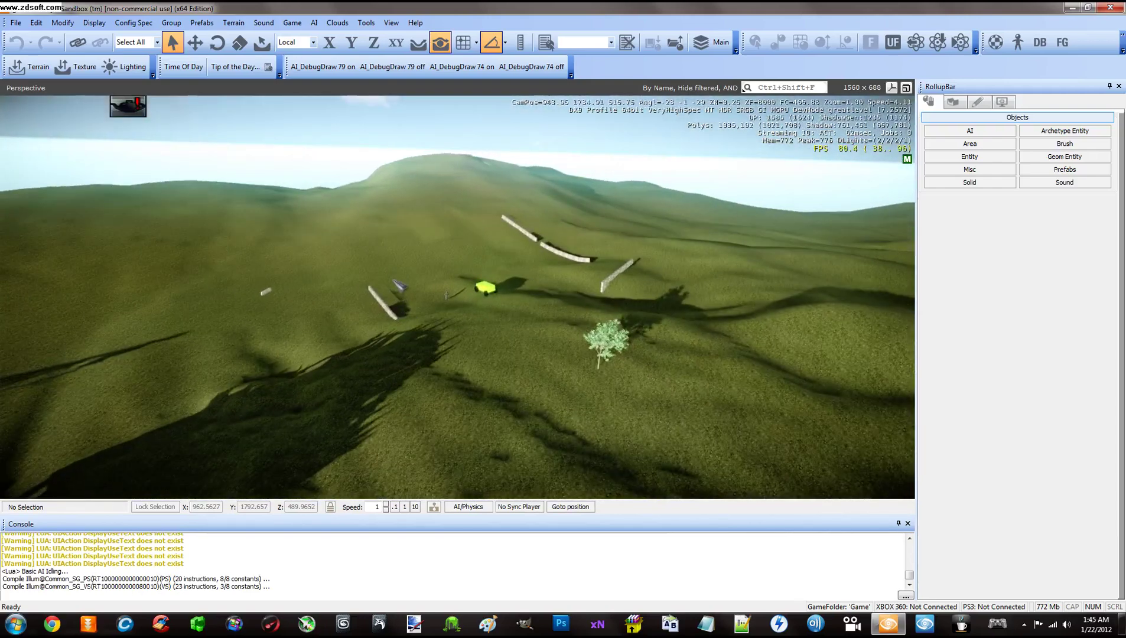
key("w")
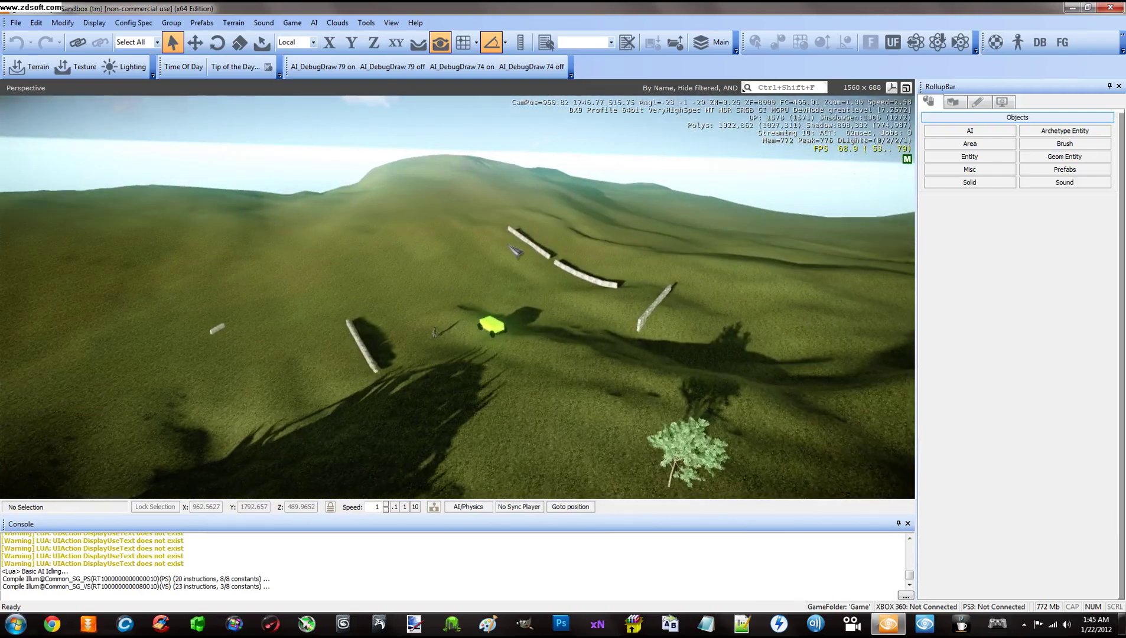
Travel forward past the tree and yellow vehicle to the character standing beside the stone wall.
key("w")
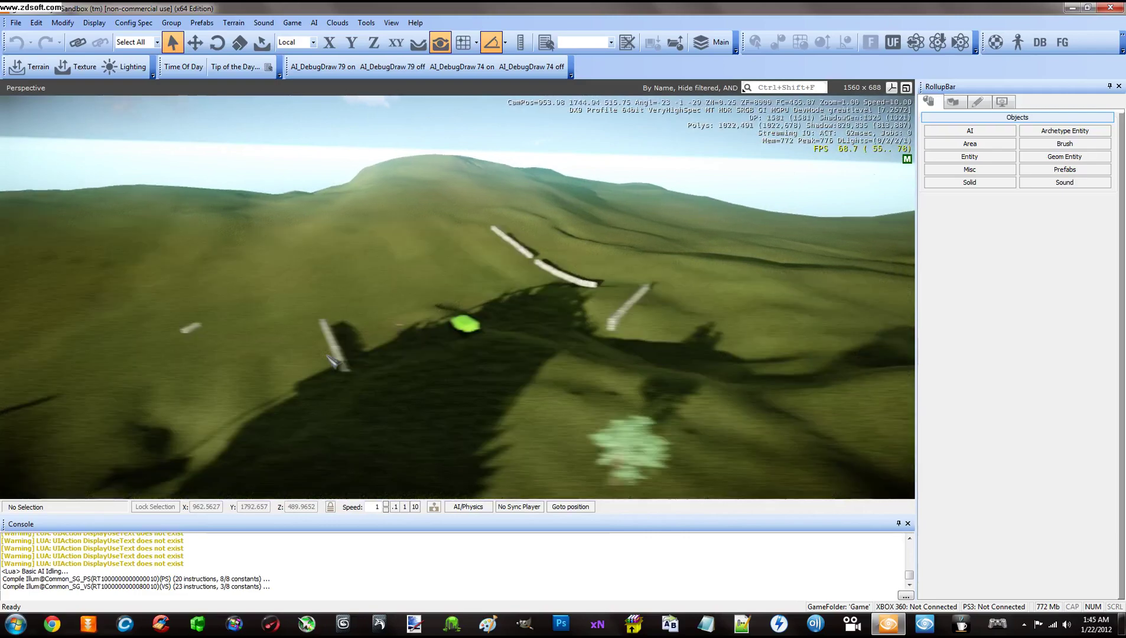
key("w")
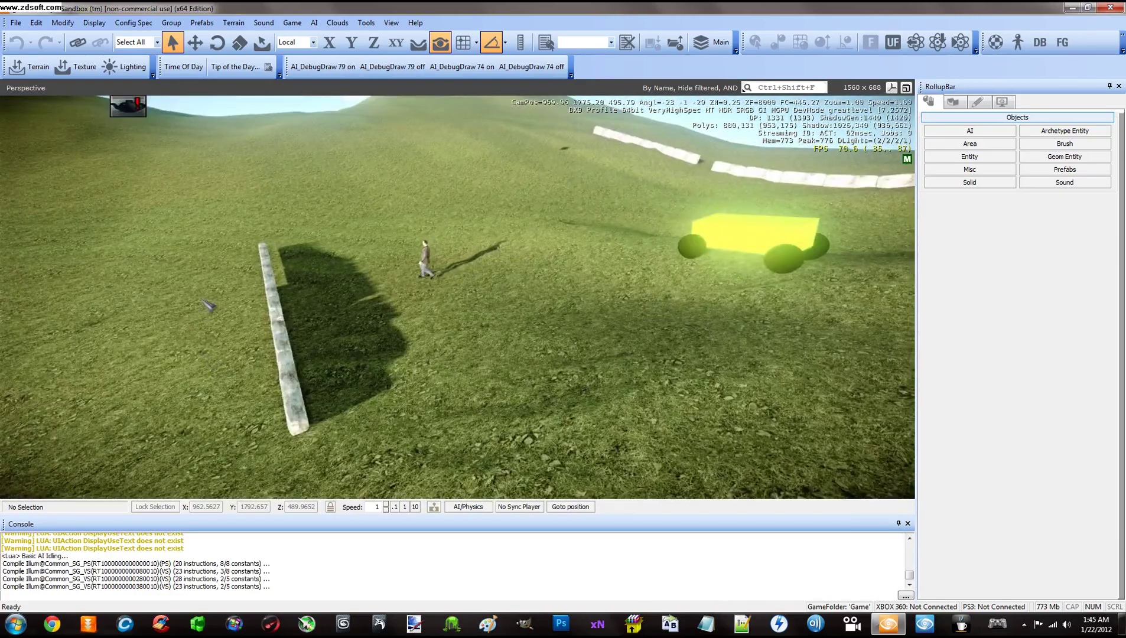
key("w")
key("w")
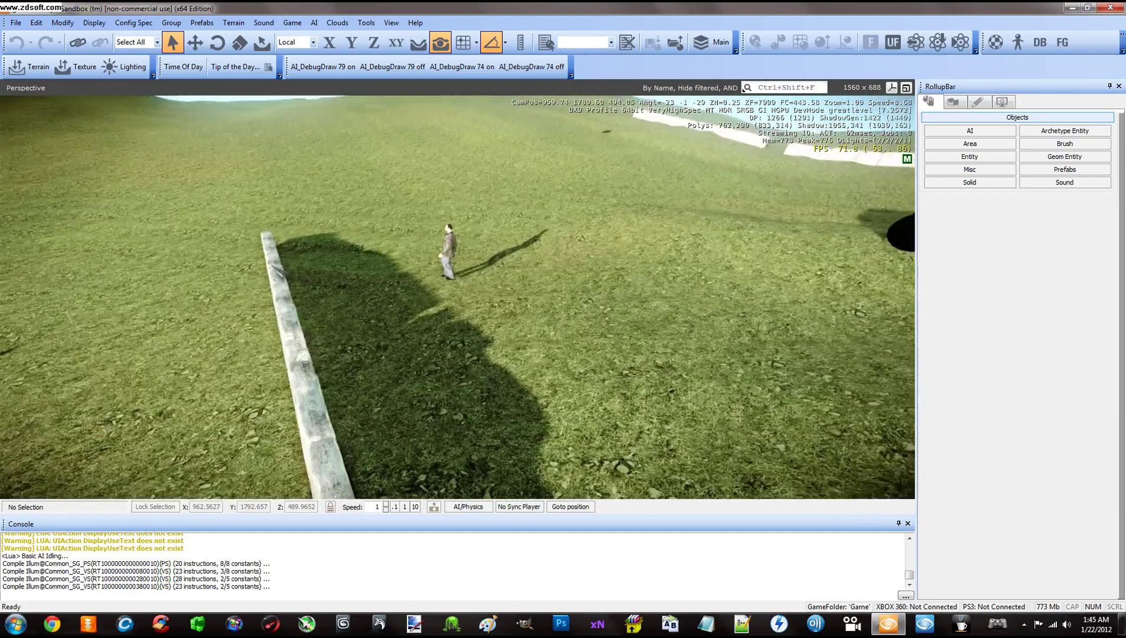
key("w")
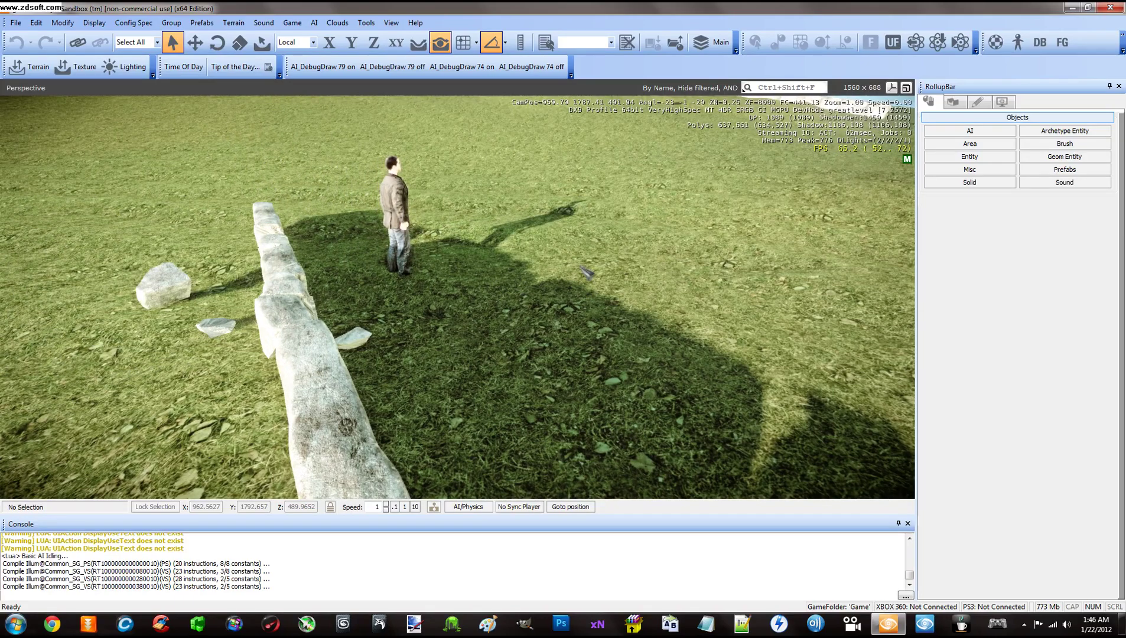
Leave game mode and open the Player_Camera entity's graph in the Flow Graph editor.
key("Escape")
key("ctrl+g")
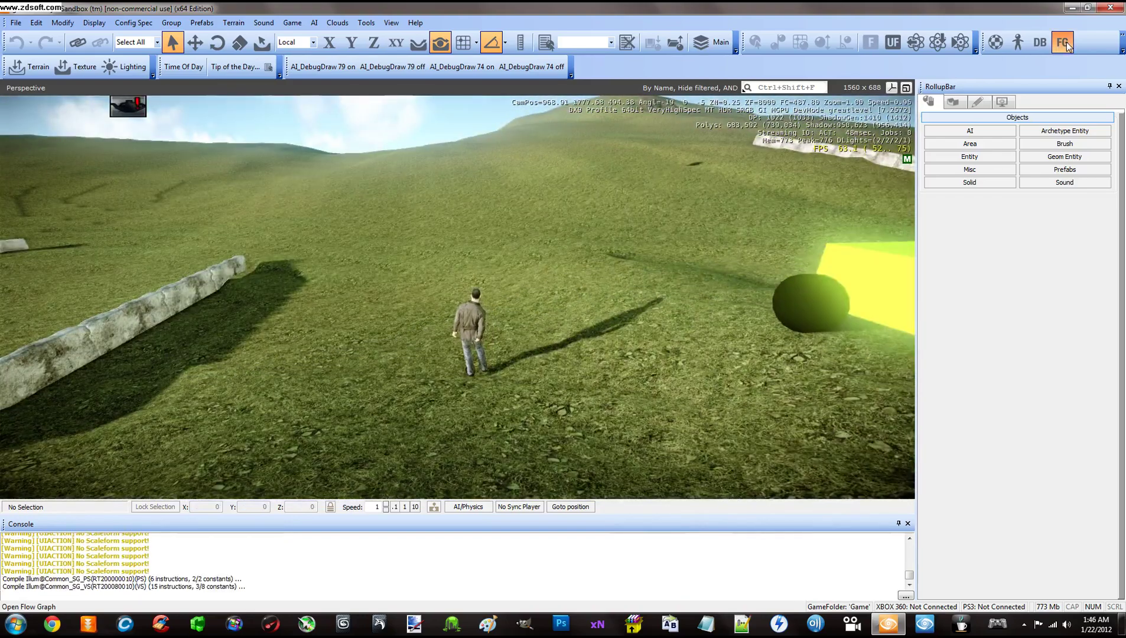
left_click(1063, 42)
left_click_drag(233, 180, 218, 136)
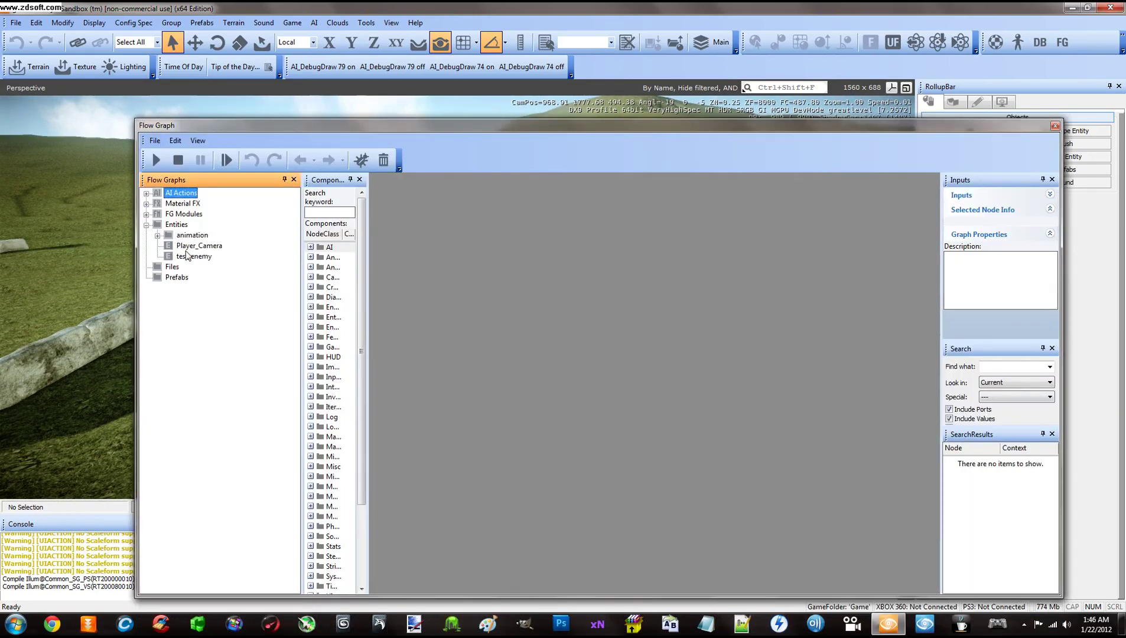
left_click(197, 246)
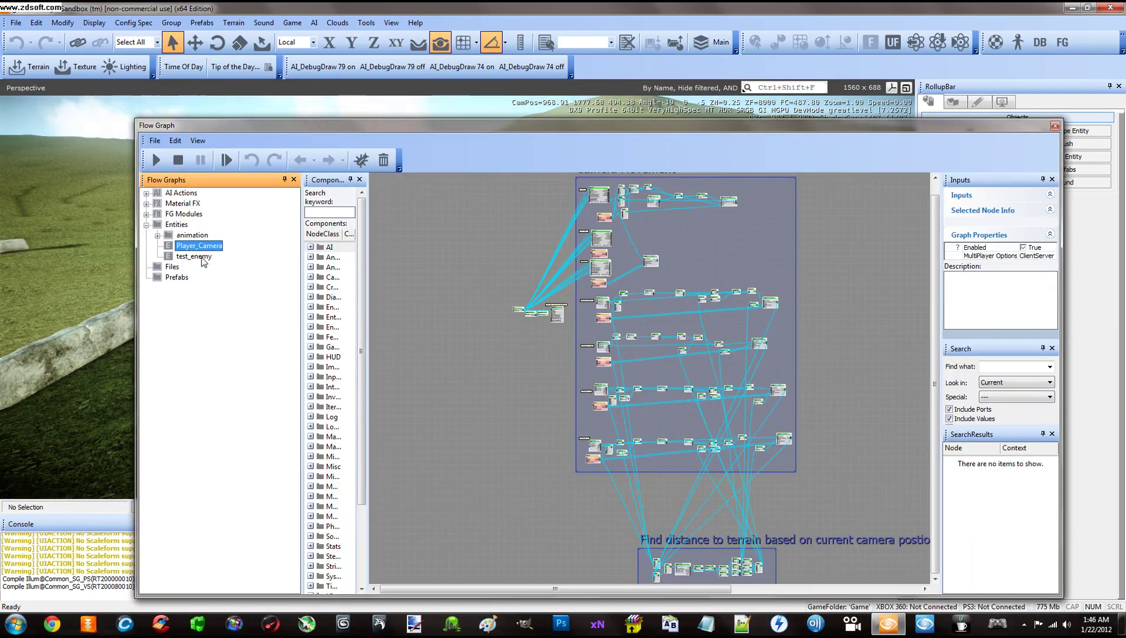
Open the test_enemy flow graph and turn the level view to the enemy character.
left_click(194, 258)
left_click(40, 250)
key("ctrl+g")
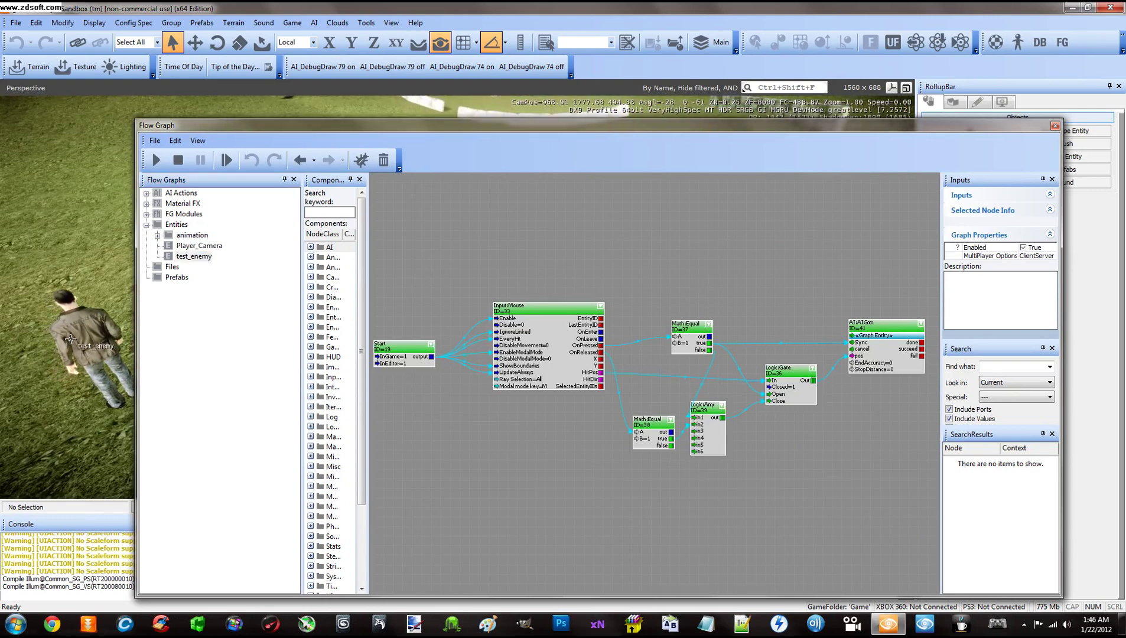
Reopen the Player_Camera flow graph, move its window aside to view the level from above, and move it back.
left_click(186, 246)
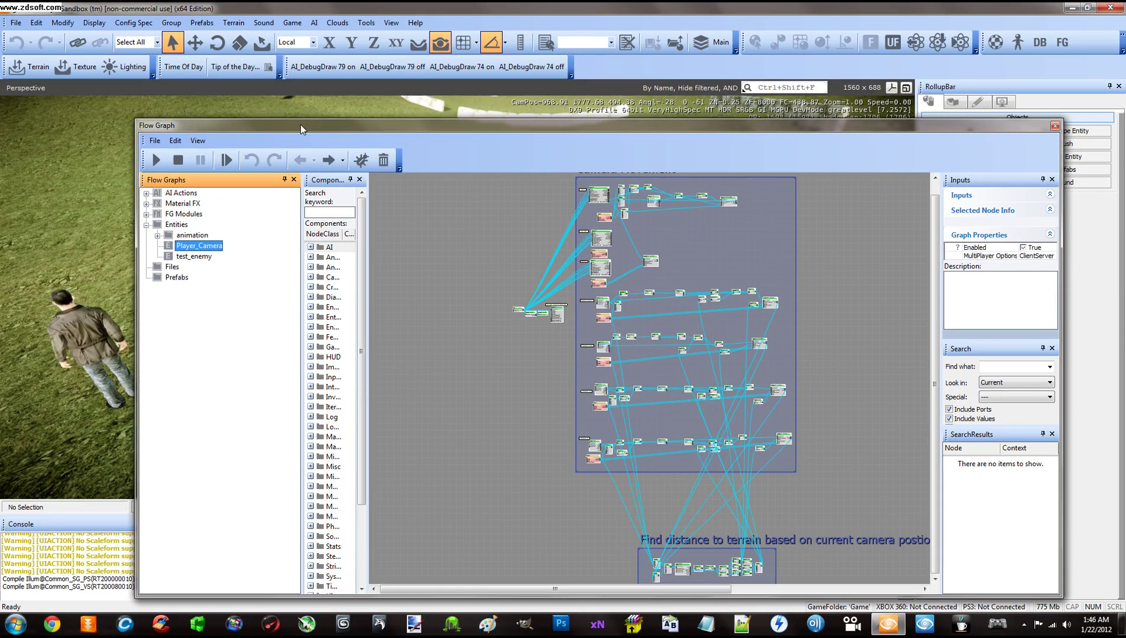
left_click_drag(300, 124, 307, 344)
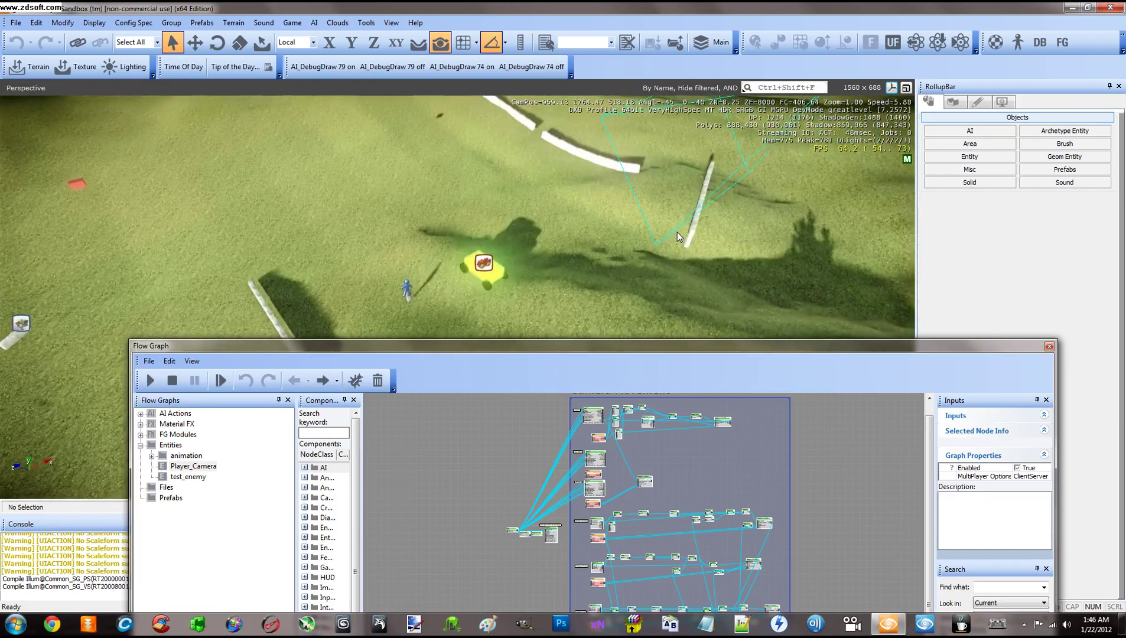
left_click_drag(619, 343, 626, 128)
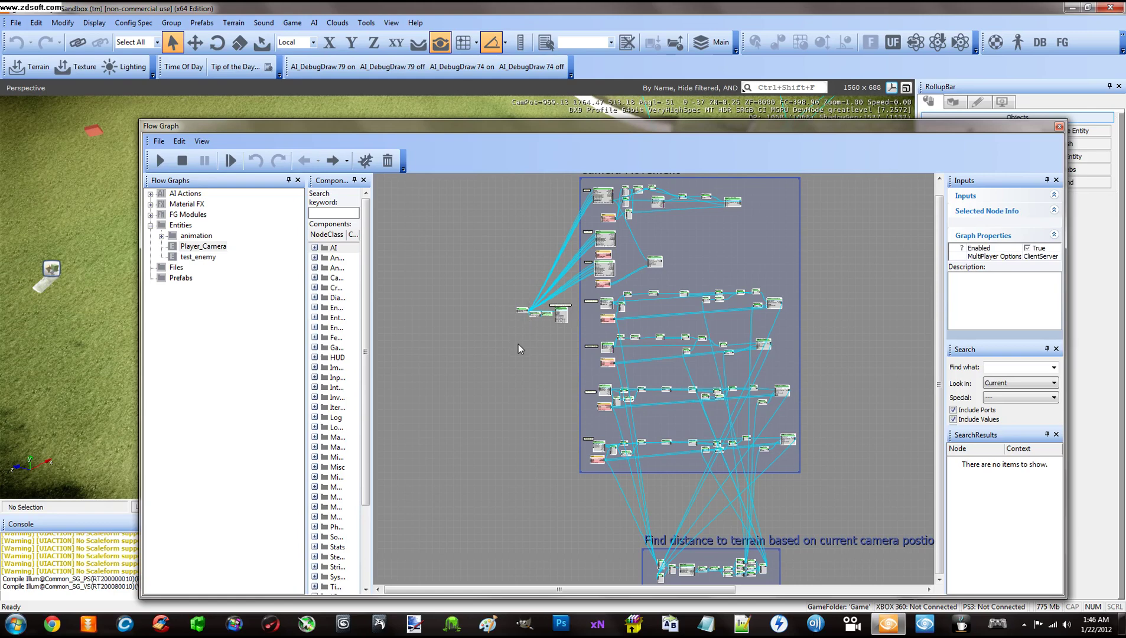
Examine the rotation nodes in the Camera Movement group, from Input:Mouse through to Movement:RotateEntityTo.
scroll(518, 356, "up", 5)
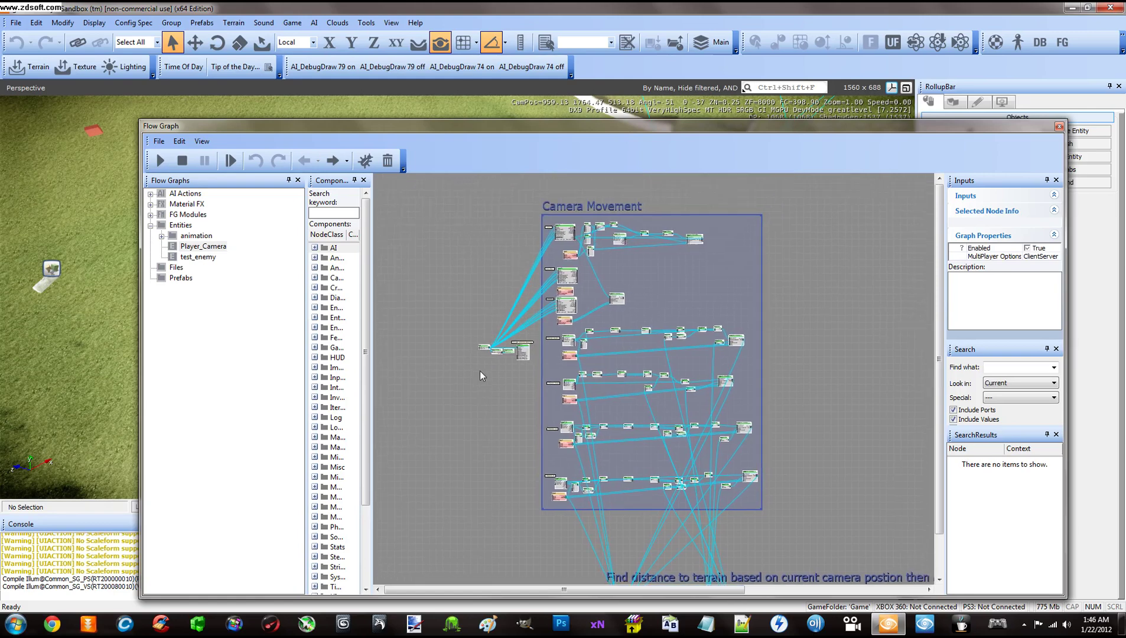
scroll(457, 359, "up", 6)
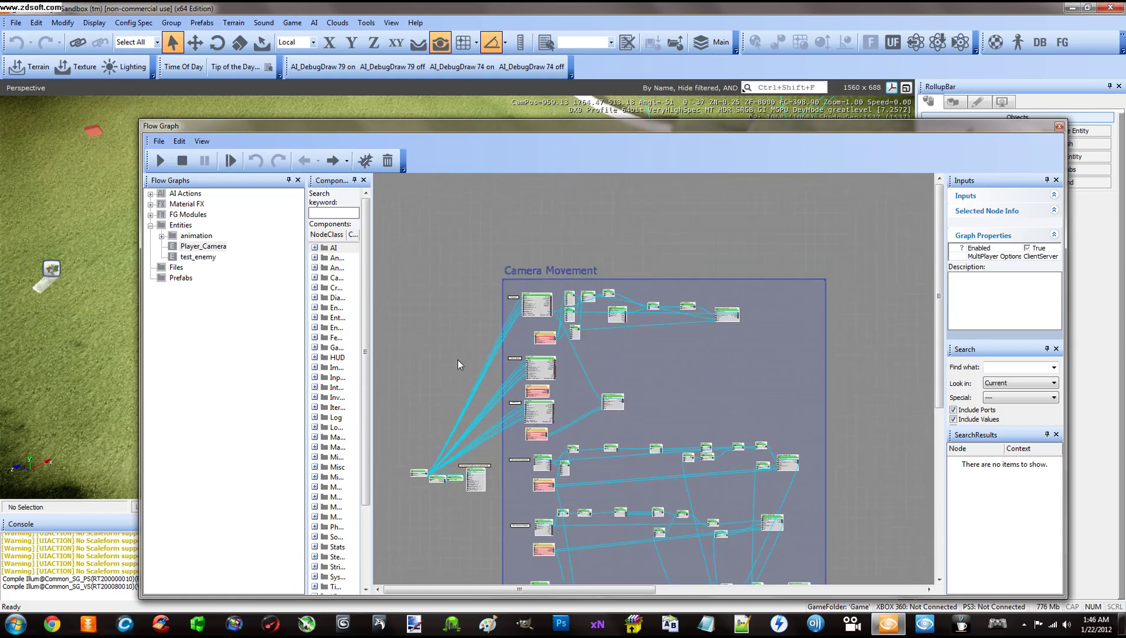
scroll(529, 314, "up", 6)
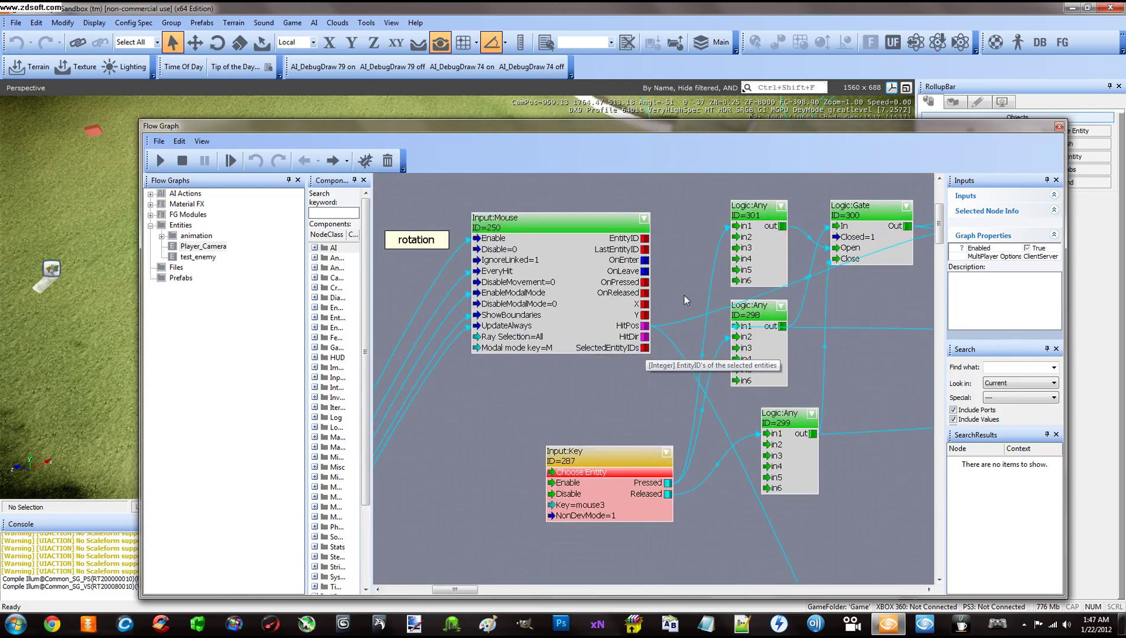
right_click_drag(684, 296, 607, 309)
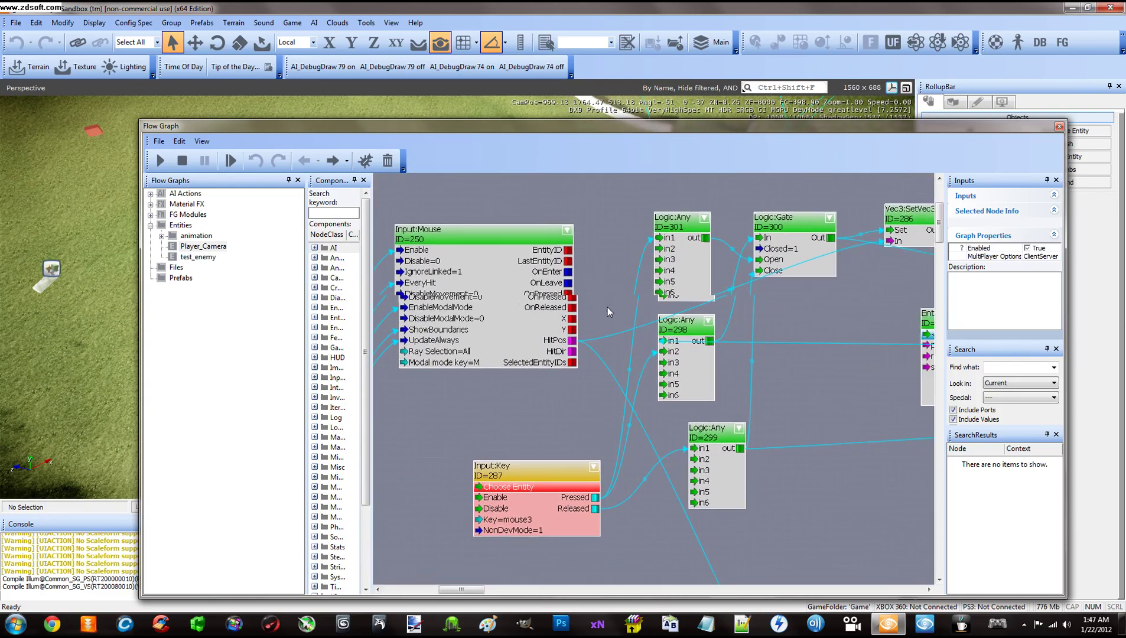
right_click_drag(801, 359, 514, 374)
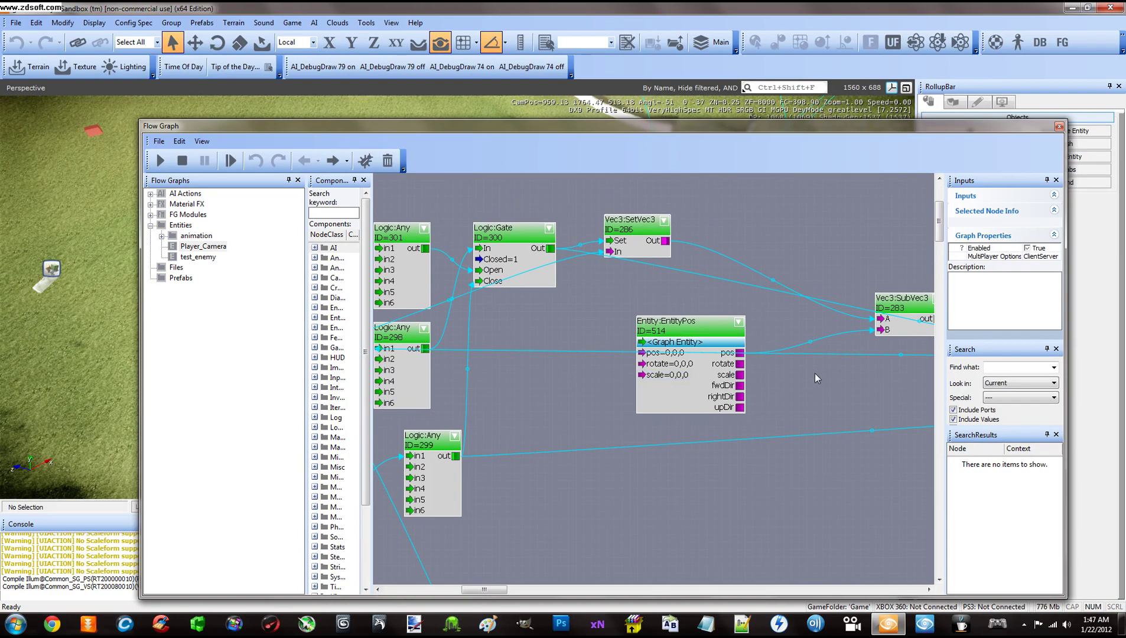
right_click_drag(815, 373, 431, 355)
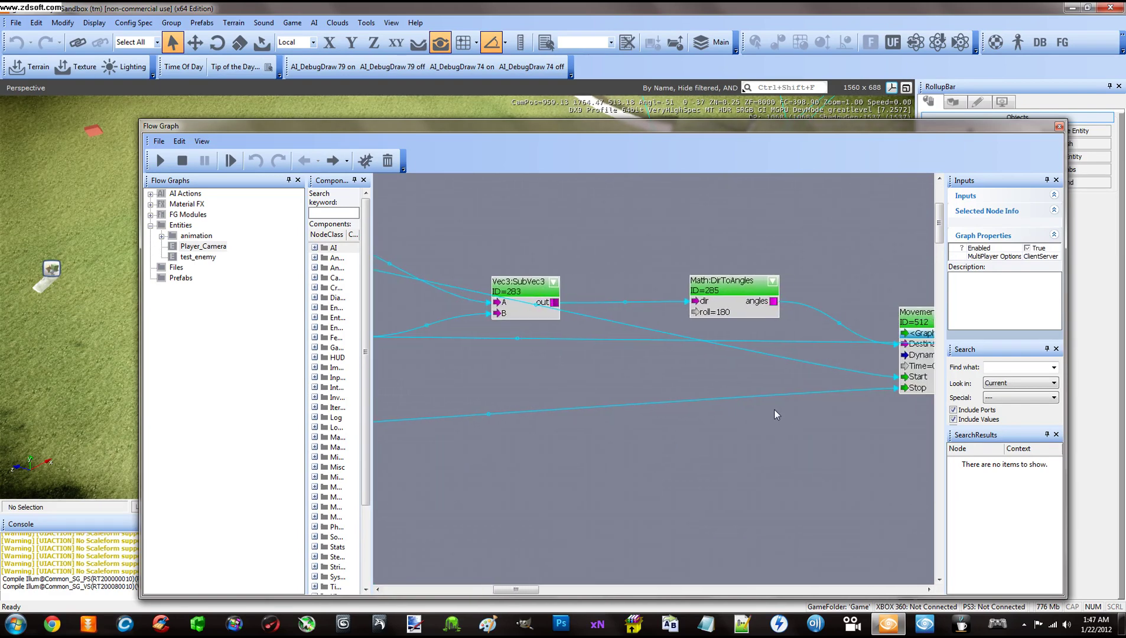
scroll(759, 400, "down", 5)
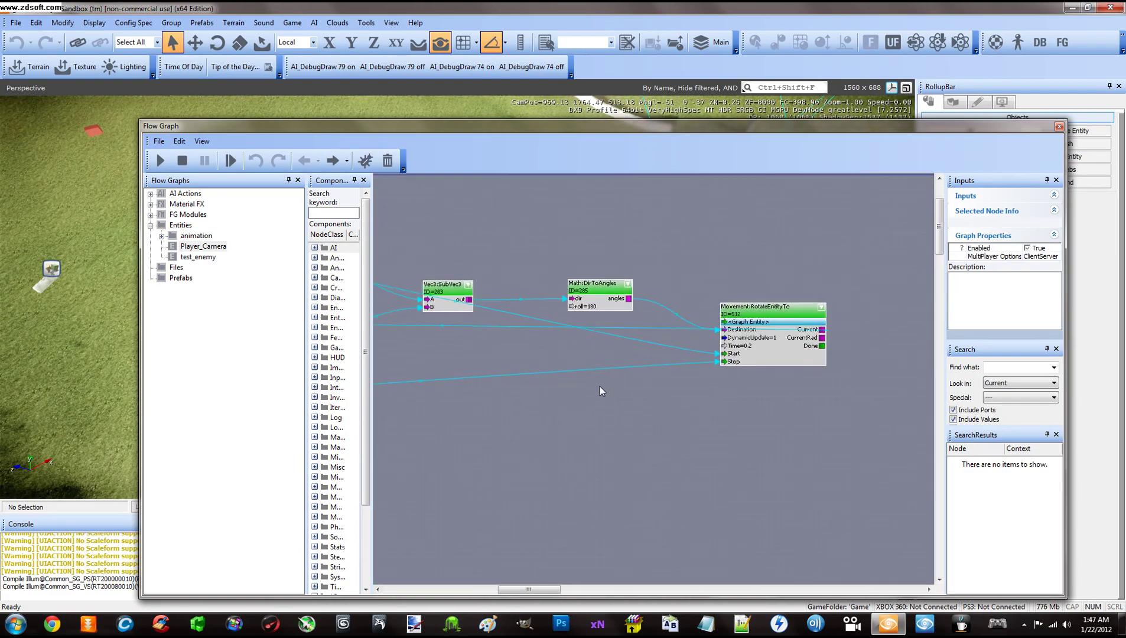
Shift the Scroll Down section's Input:Mouse node slightly closer to its label.
scroll(601, 386, "down", 1)
right_click_drag(581, 404, 835, 257)
right_click_drag(712, 373, 714, 388)
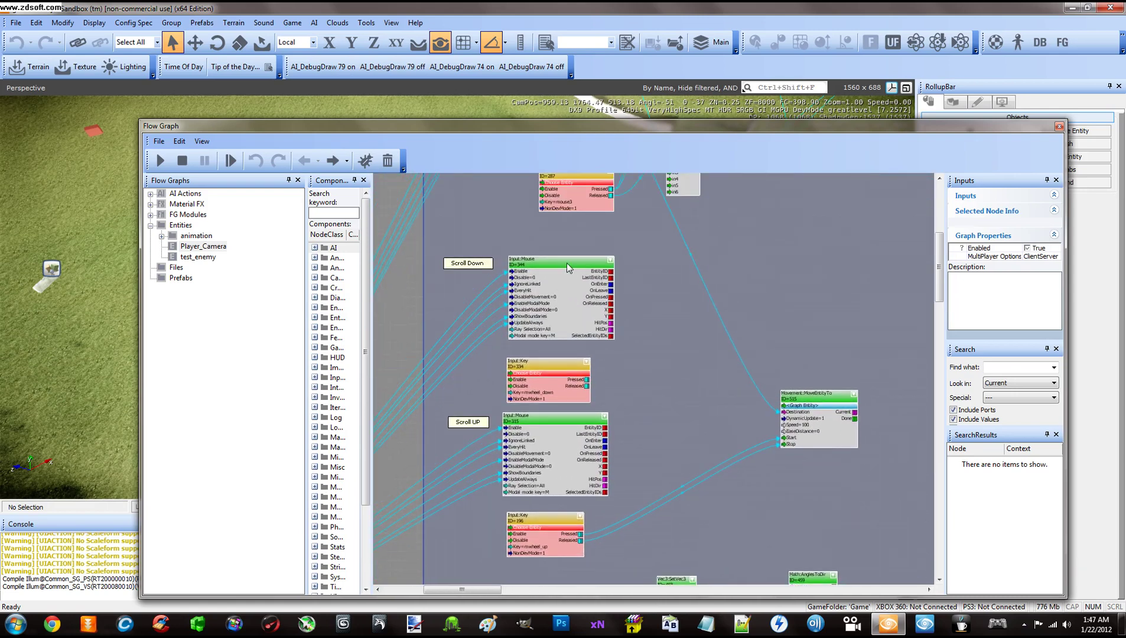
left_click_drag(567, 263, 544, 268)
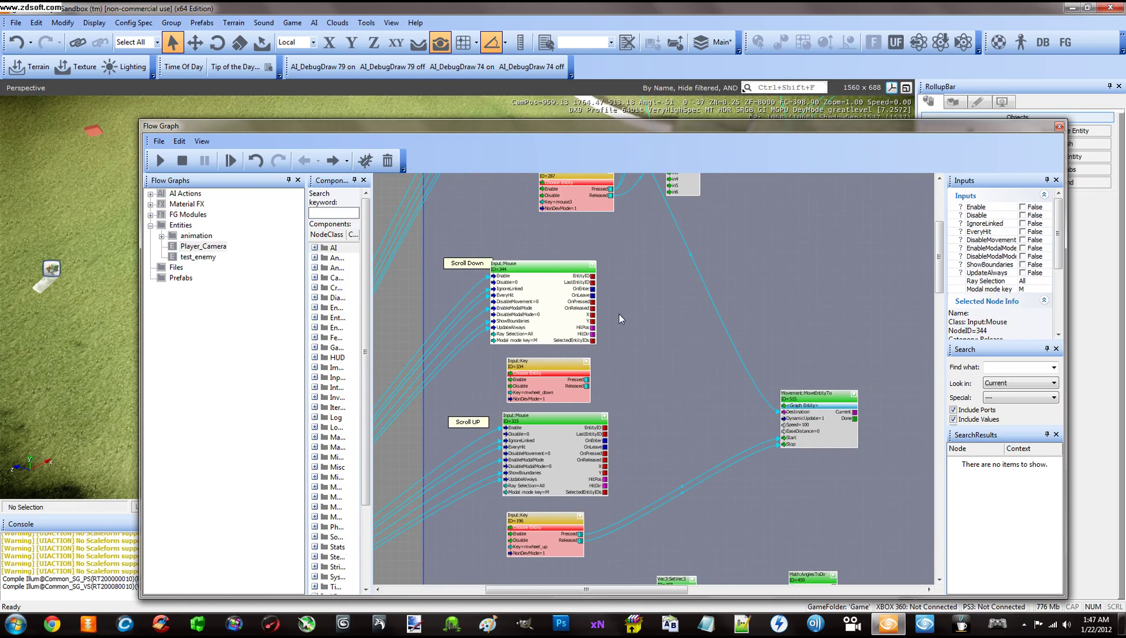
Examine the Scroll UP section's mouse and key nodes and their links to Movement:MoveEntityTo.
right_click_drag(660, 384, 552, 305)
scroll(552, 306, "up", 1)
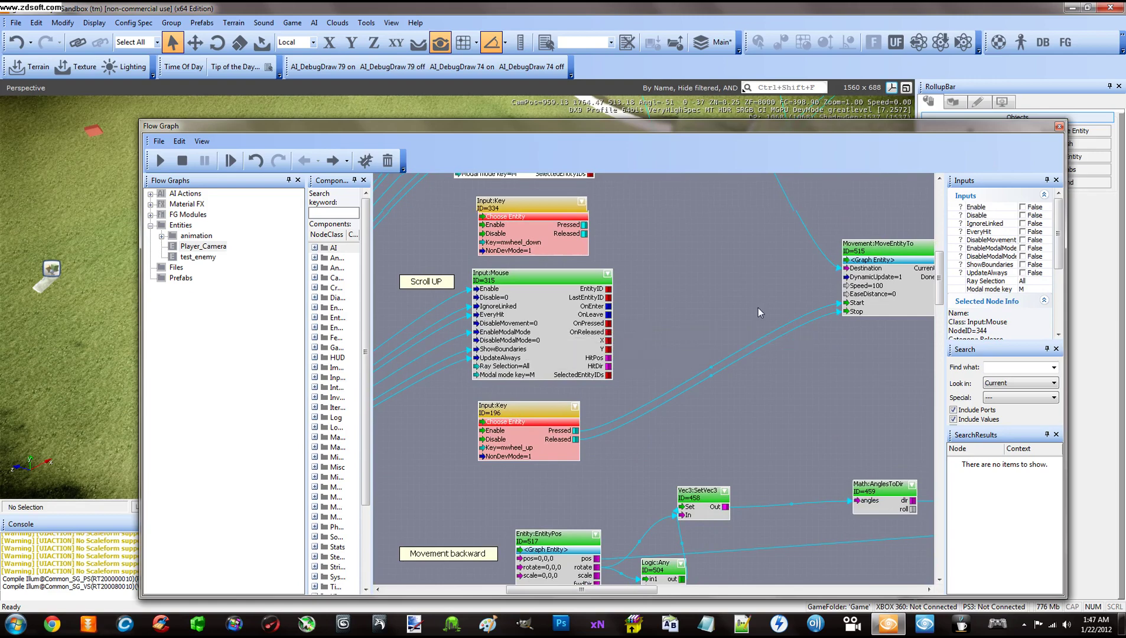
right_click_drag(759, 307, 672, 325)
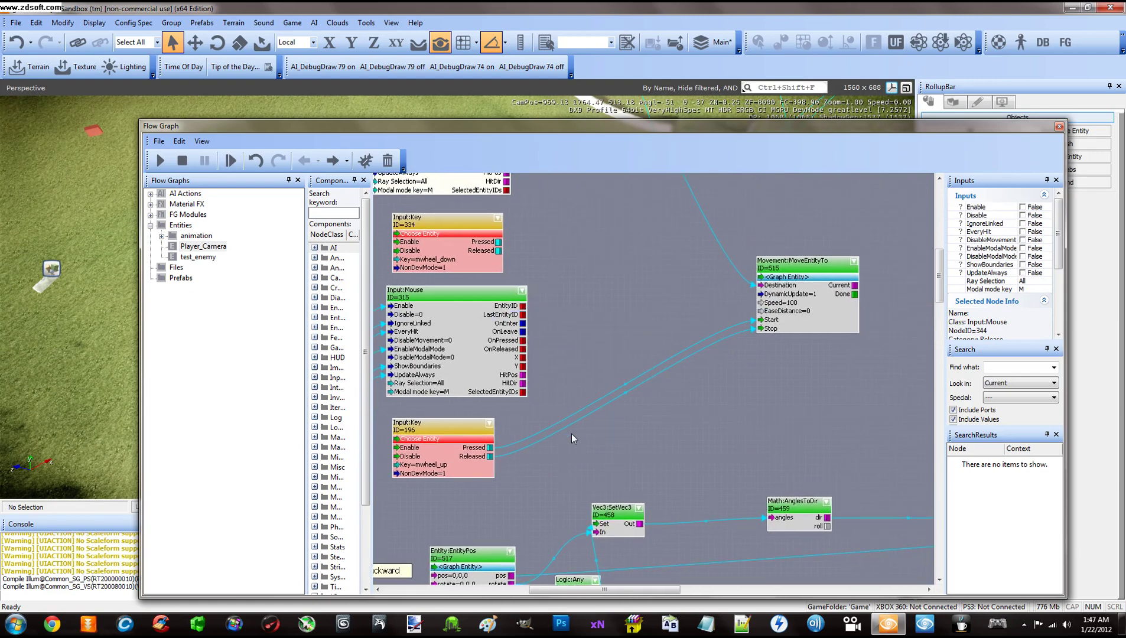
Follow the Movement backward nodes from Entity:EntityPos and the s-key input to Movement:MoveEntityTo.
right_click_drag(570, 433, 686, 321)
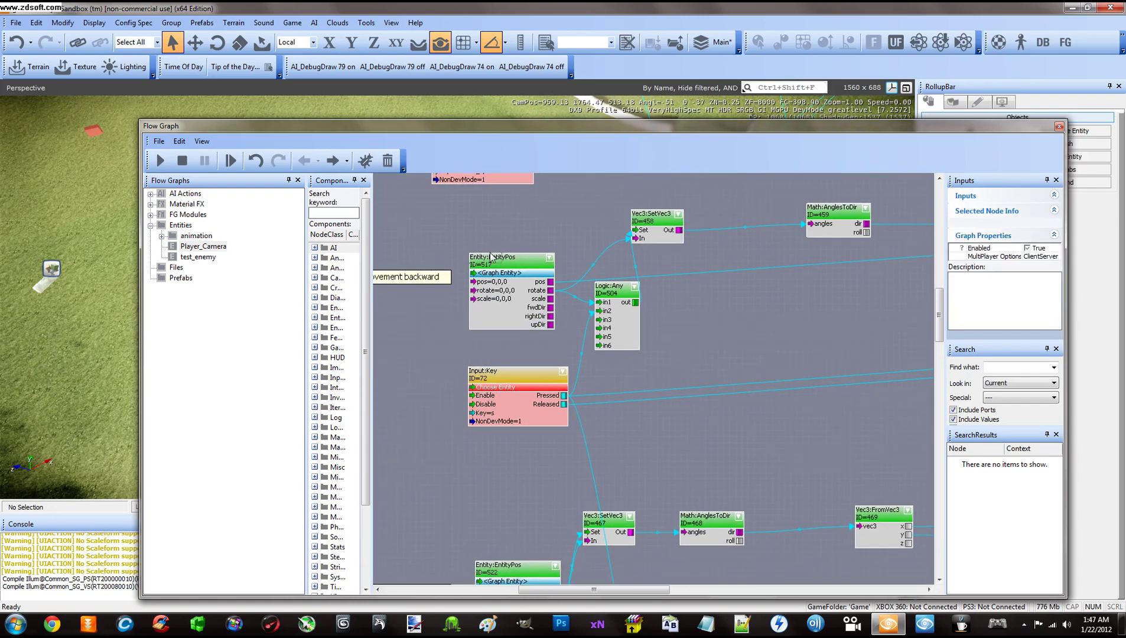
right_click_drag(777, 372, 772, 373)
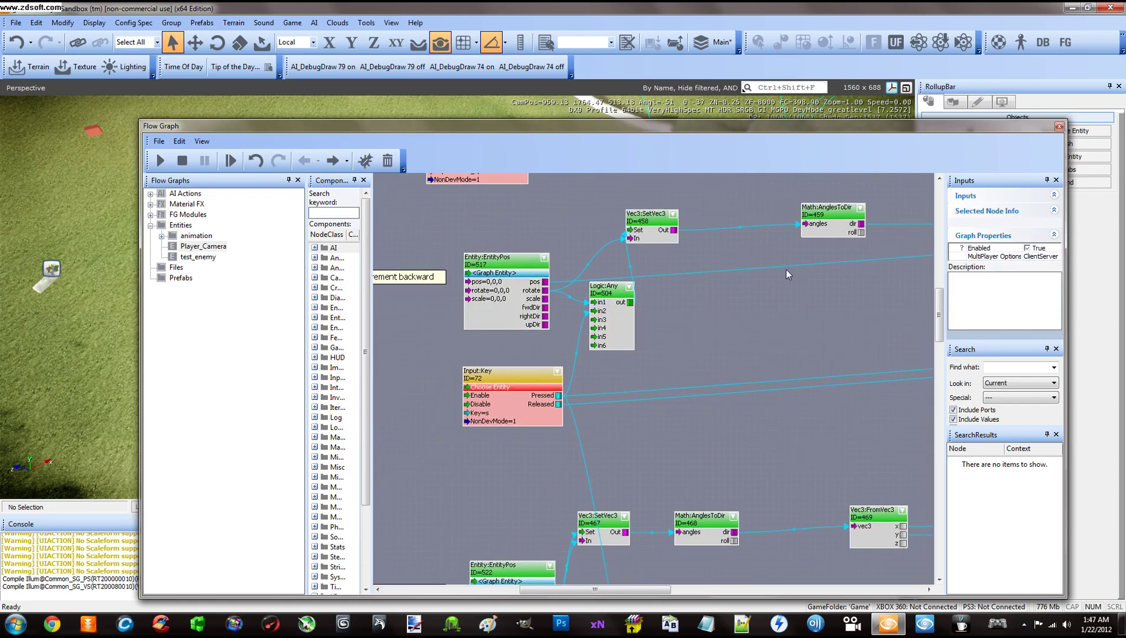
right_click_drag(787, 269, 515, 371)
right_click_drag(761, 364, 671, 370)
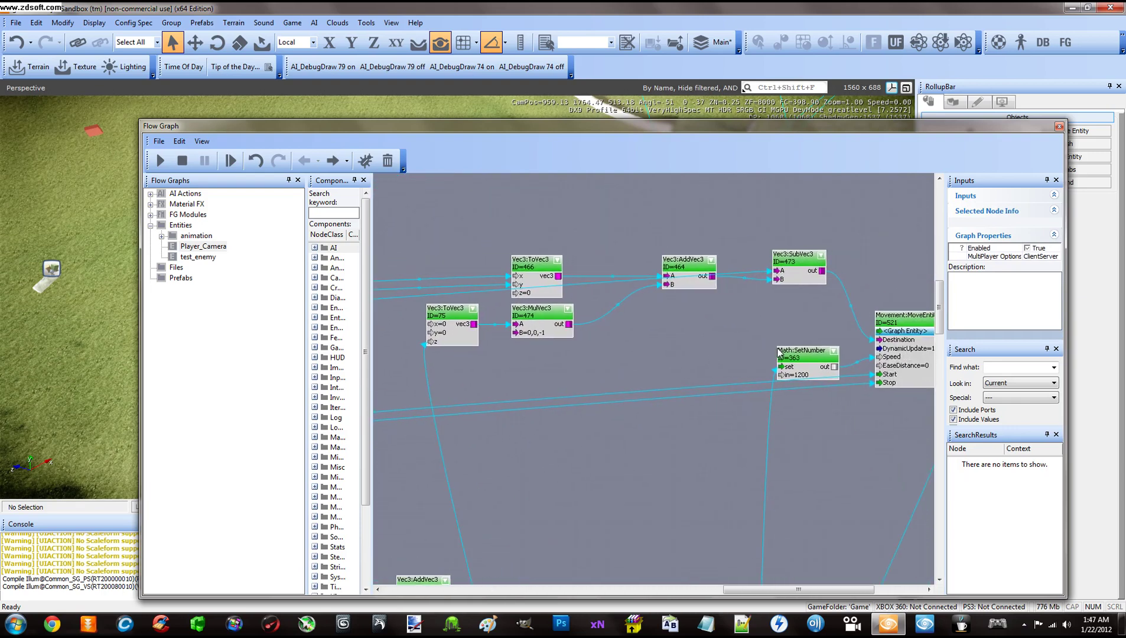
right_click_drag(779, 353, 589, 400)
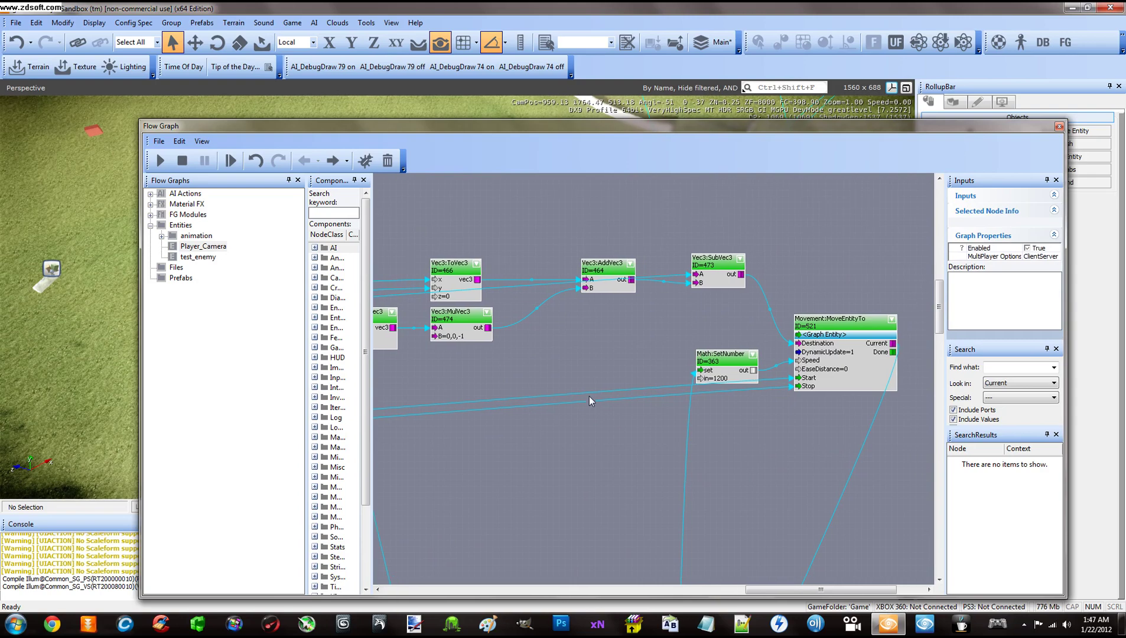
Follow the Movement forward nodes from Entity:EntityPos and the w-key input to Movement:MoveEntityTo.
right_click_drag(539, 437, 785, 282)
right_click_drag(571, 303, 686, 199)
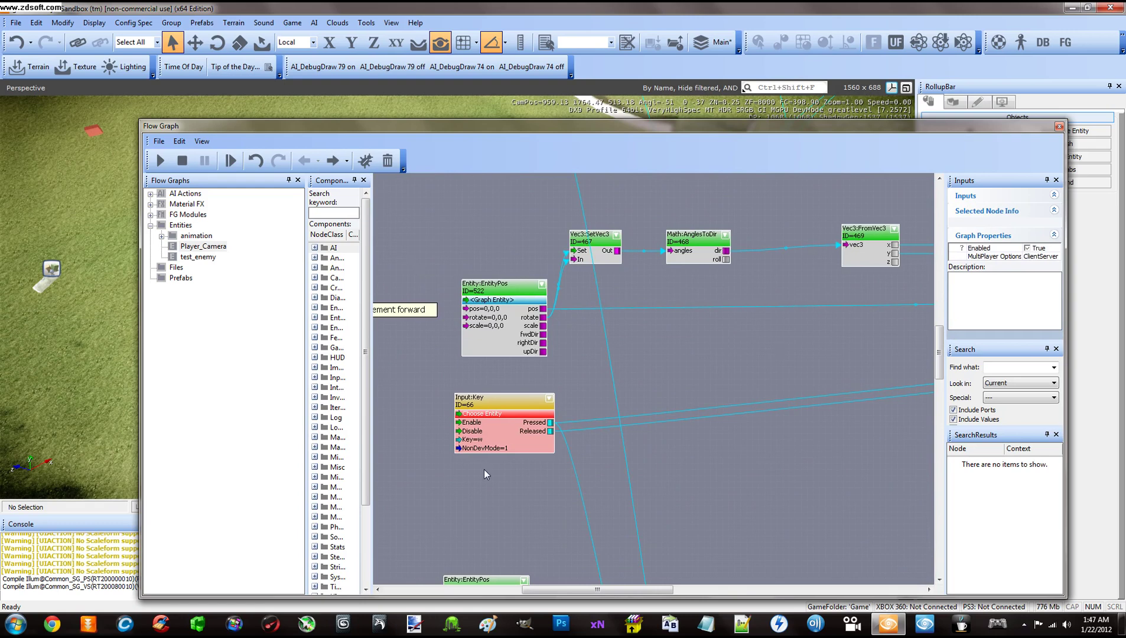
right_click_drag(791, 365, 523, 399)
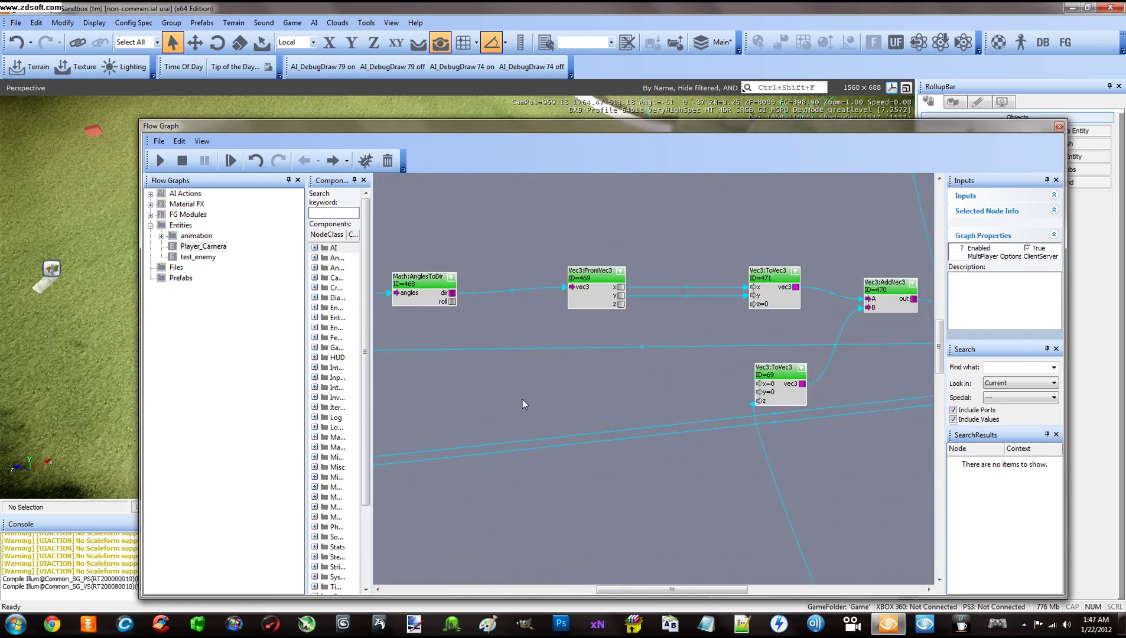
right_click_drag(832, 418, 466, 412)
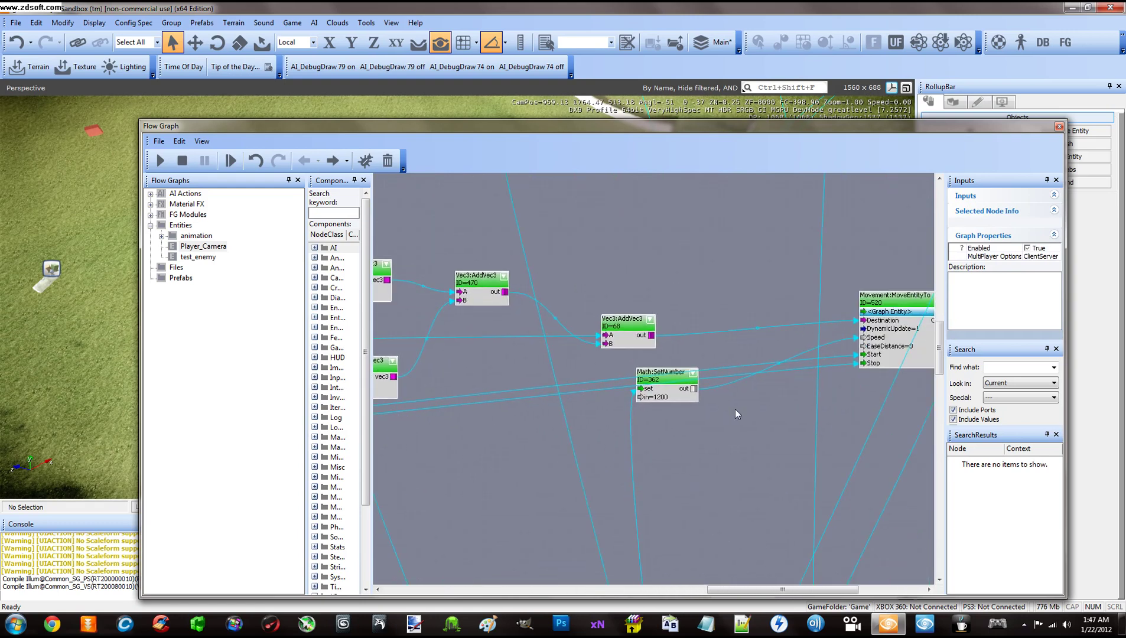
Follow the Movement right nodes from the d-key input through the vector addition and angle-to-direction conversion.
right_click_drag(734, 409, 670, 327)
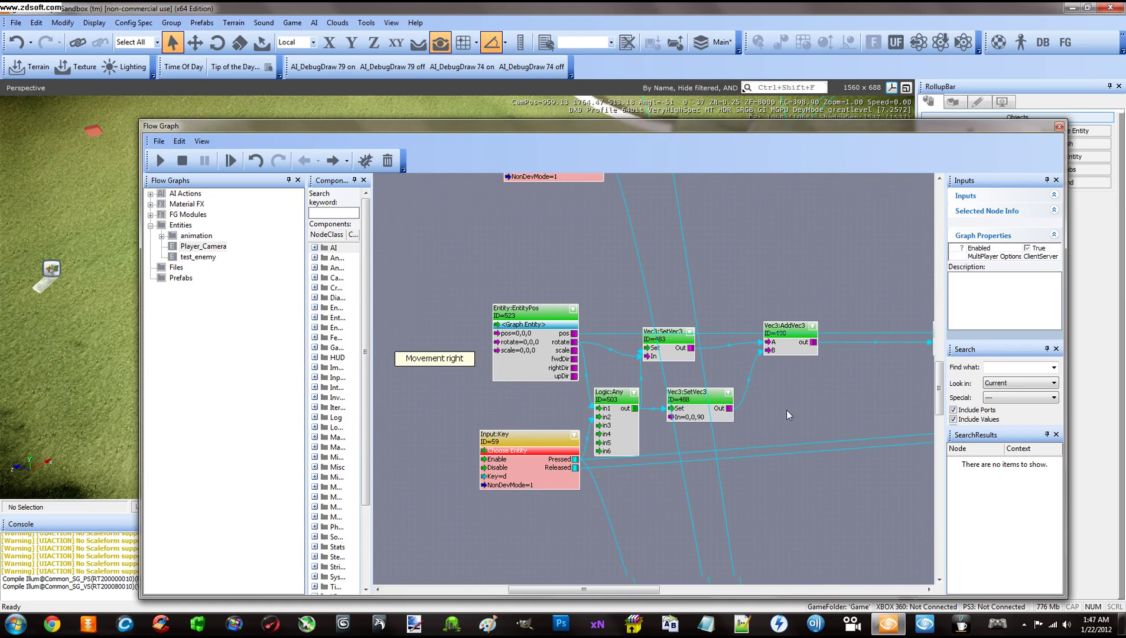
right_click_drag(786, 412, 725, 390)
right_click_drag(816, 377, 512, 374)
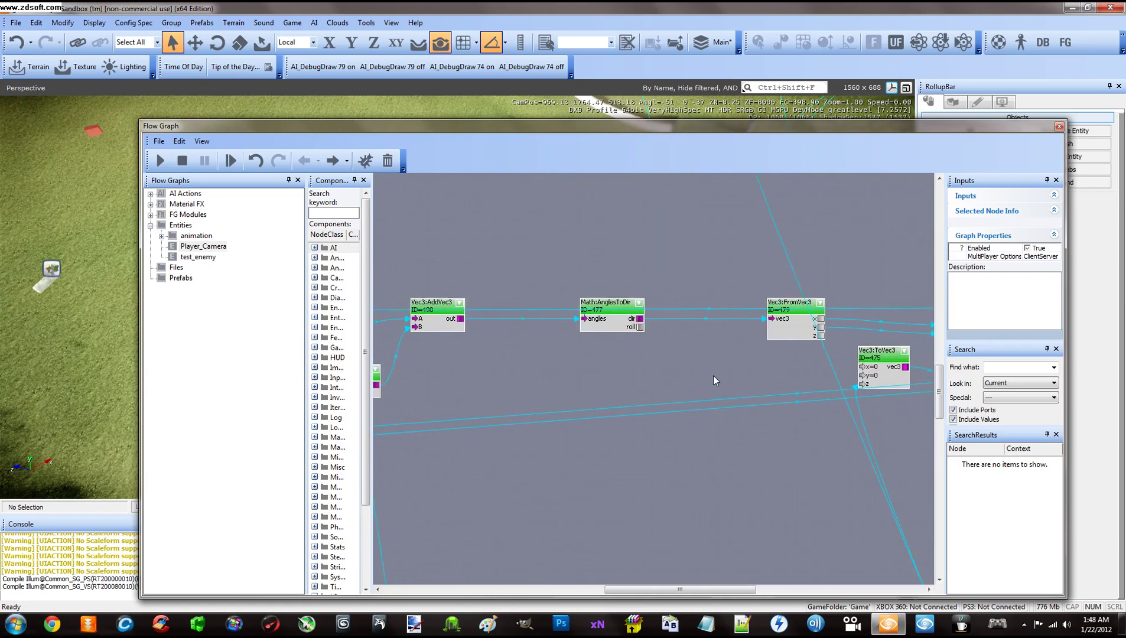
right_click_drag(713, 375, 506, 376)
right_click_drag(852, 385, 620, 234)
Follow the terrain-distance section of the Player_Camera graph from the Logic:Any nodes through Physics:RayCast to the Math:Less and Math:SetNumber nodes.
right_click_drag(653, 374, 729, 318)
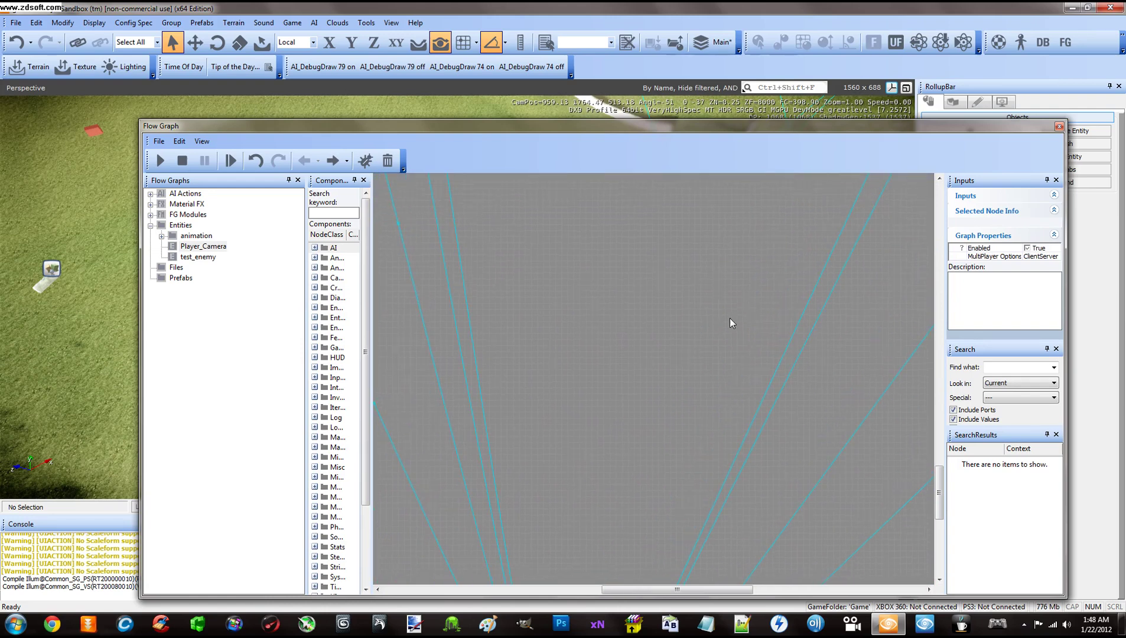
right_click_drag(603, 439, 694, 259)
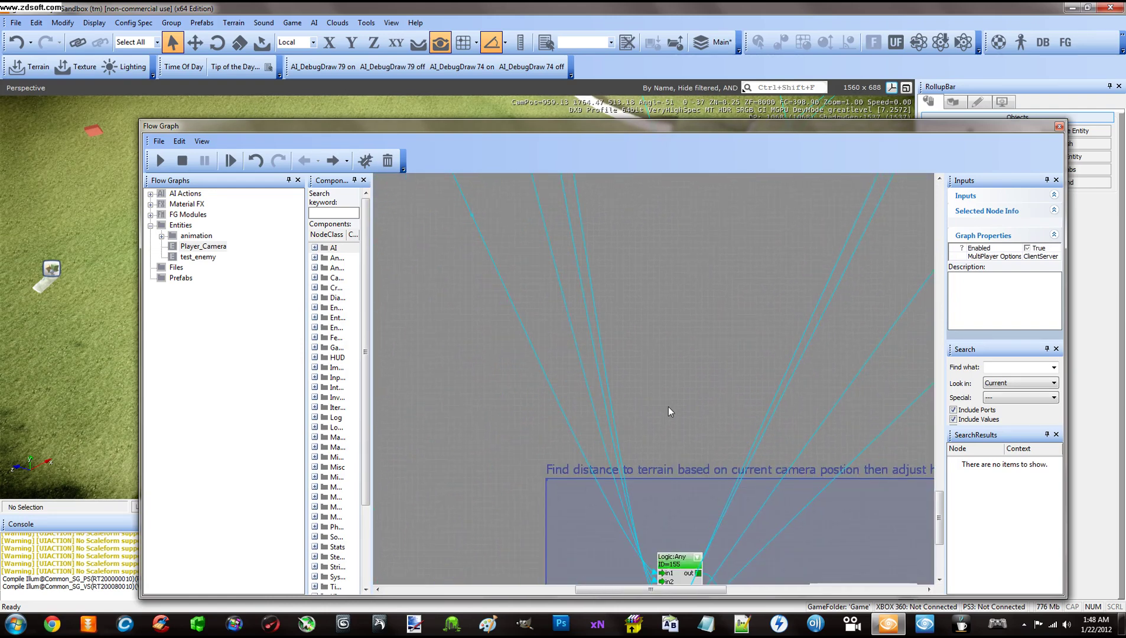
right_click_drag(668, 411, 541, 251)
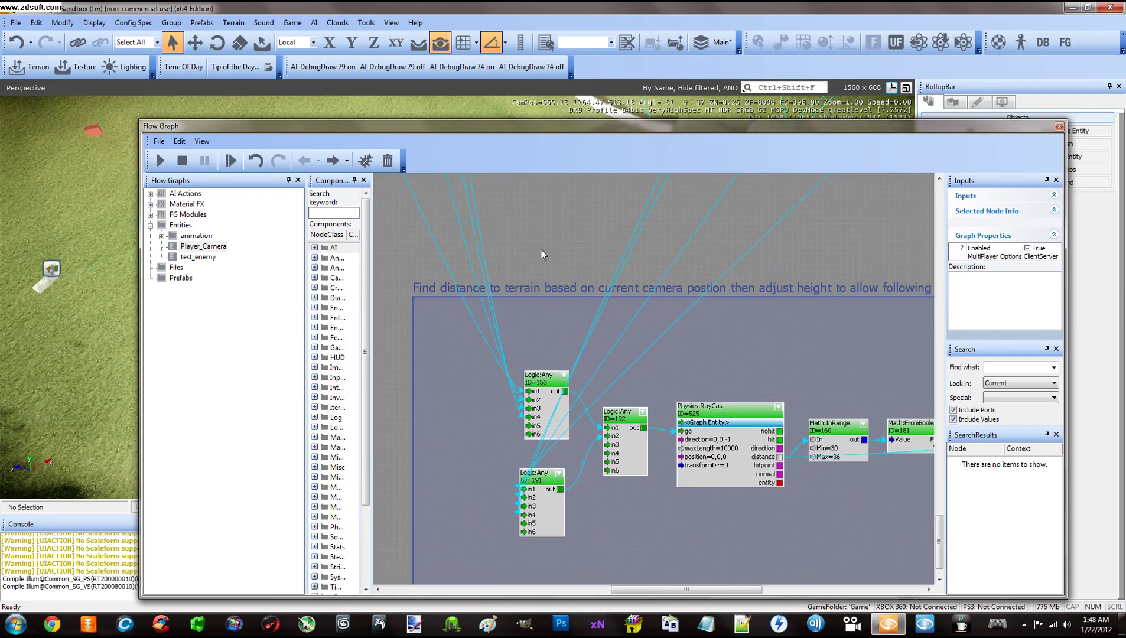
right_click_drag(609, 357, 597, 316)
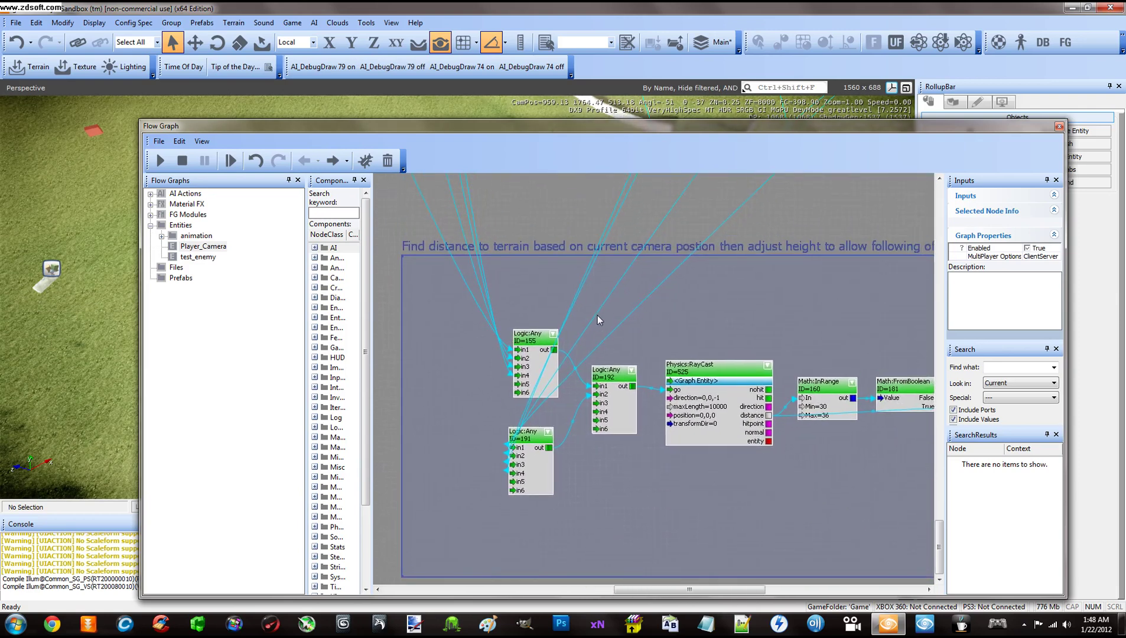
right_click_drag(689, 310, 565, 318)
right_click_drag(764, 297, 629, 289)
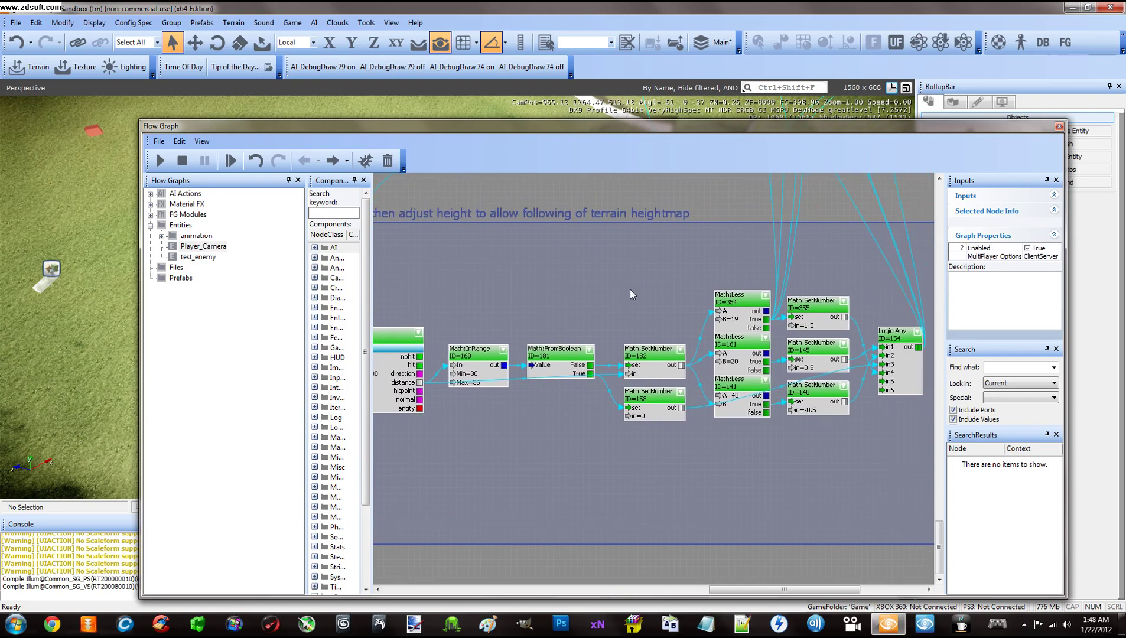
right_click_drag(808, 271, 674, 284)
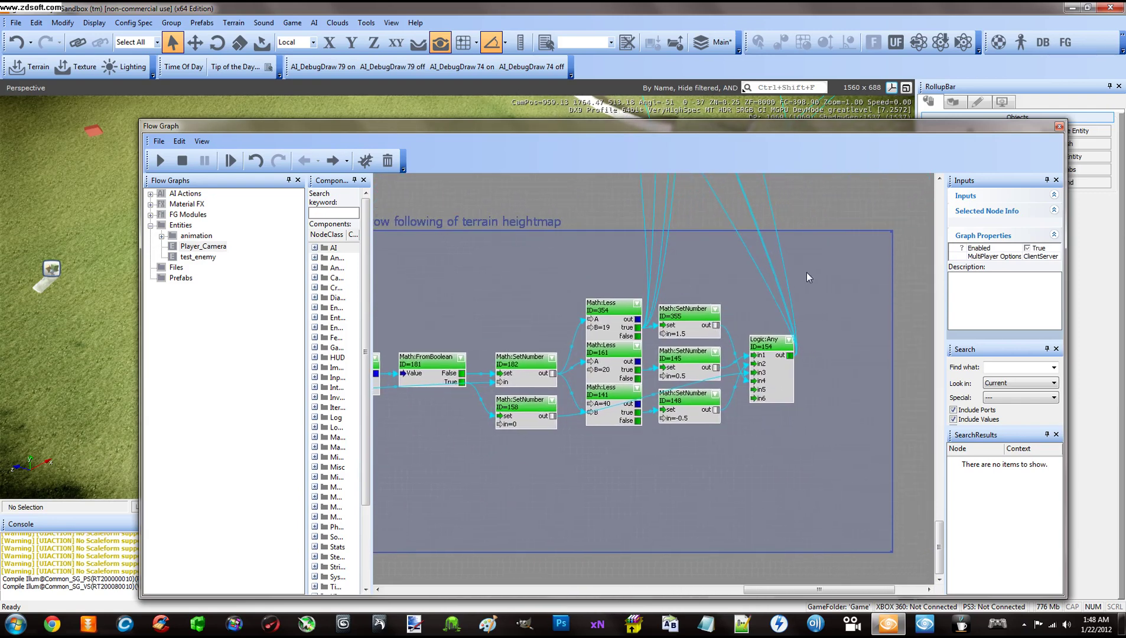
scroll(708, 320, "down", 4)
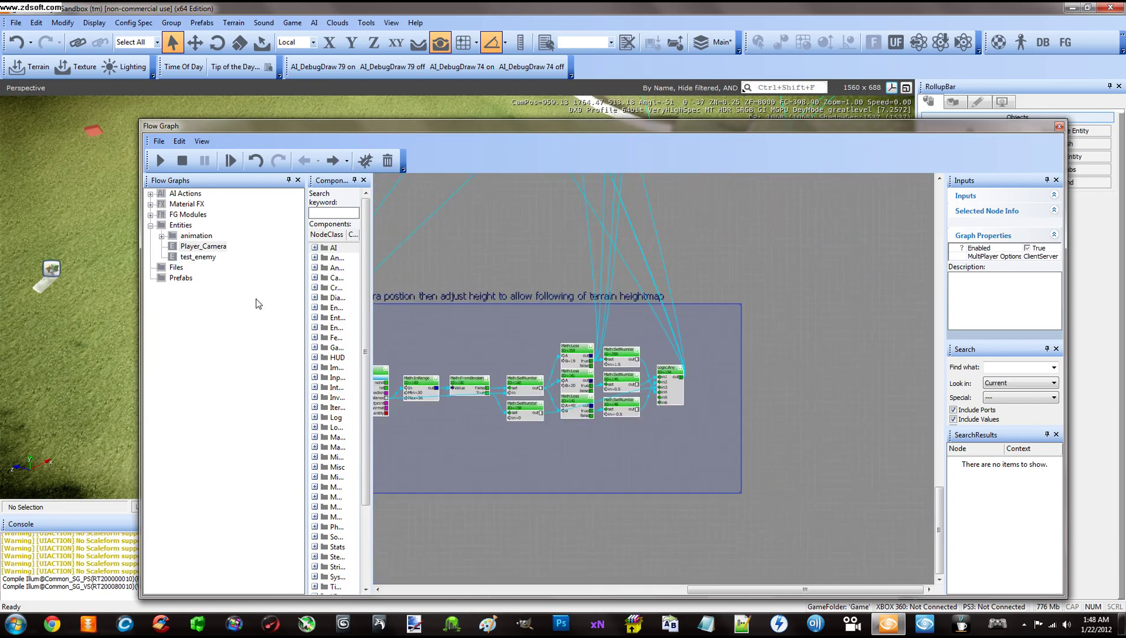
Open the test_enemy flow graph and follow its nodes from Start and Input:Mouse to AI:AIGoto.
left_click(198, 257)
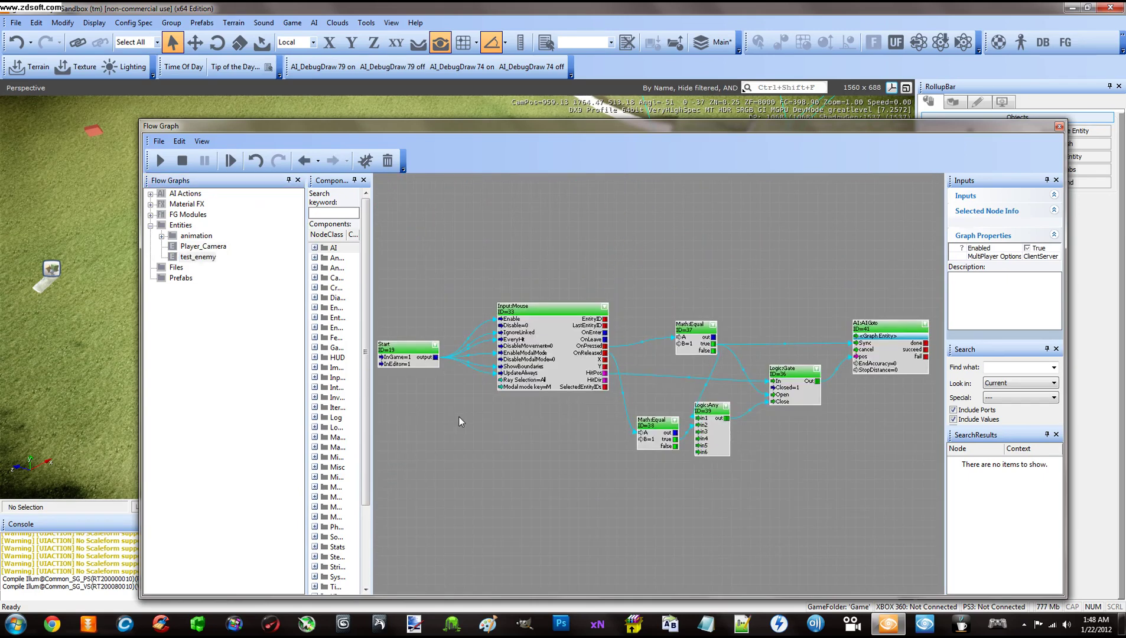
scroll(507, 368, "down", 4)
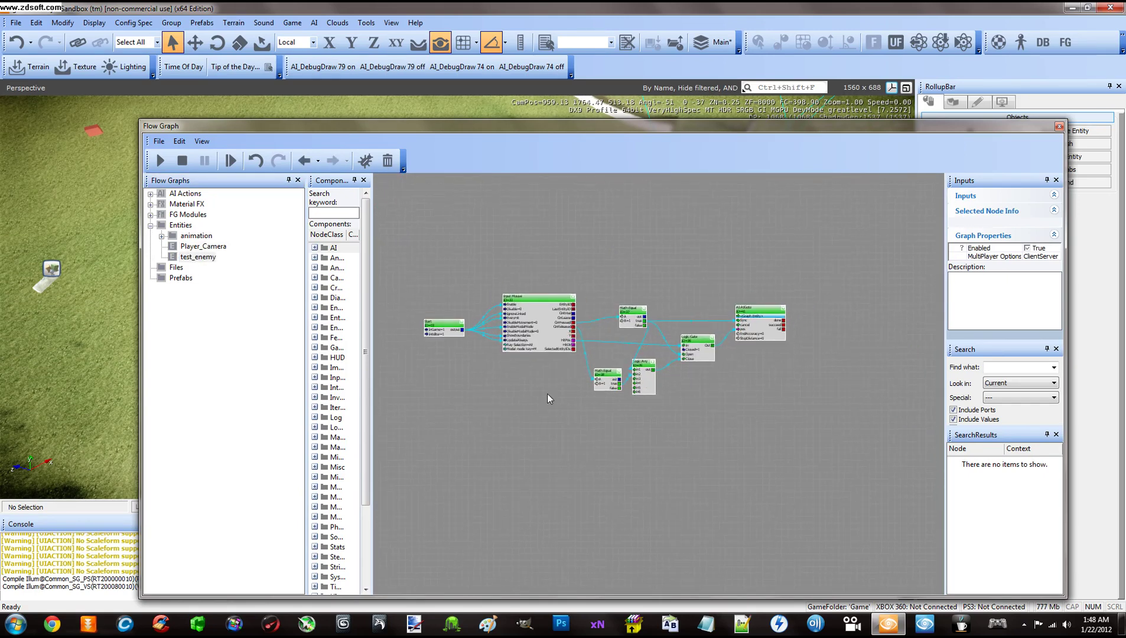
scroll(574, 421, "up", 5)
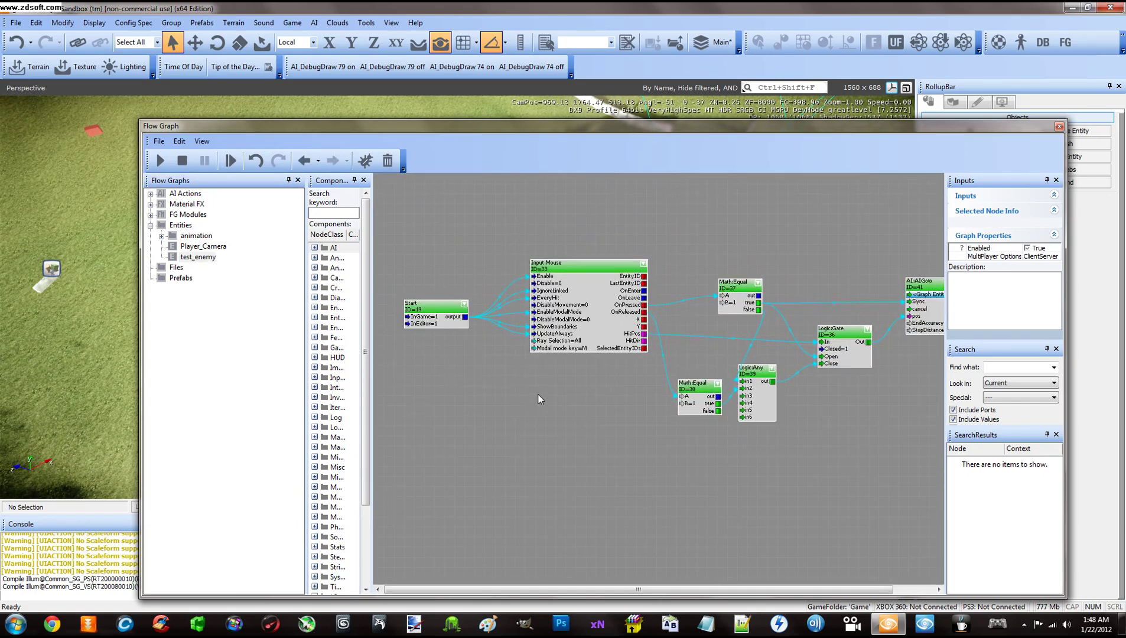
scroll(463, 352, "up", 1)
right_click_drag(469, 351, 610, 417)
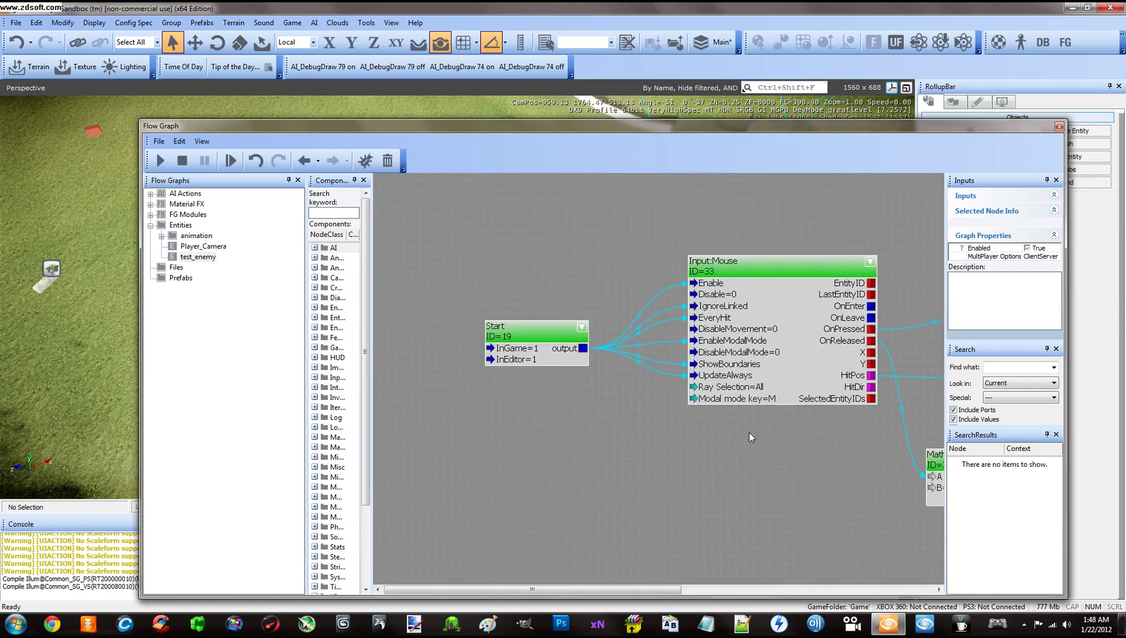
right_click_drag(749, 432, 584, 419)
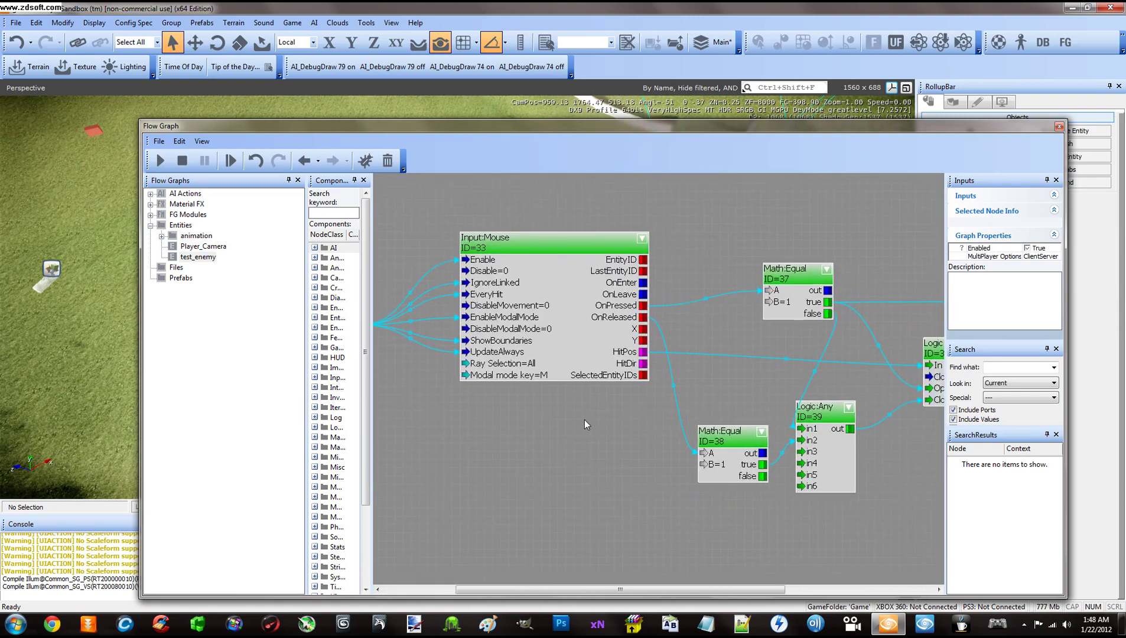
right_click_drag(662, 436, 526, 435)
right_click_drag(815, 434, 632, 436)
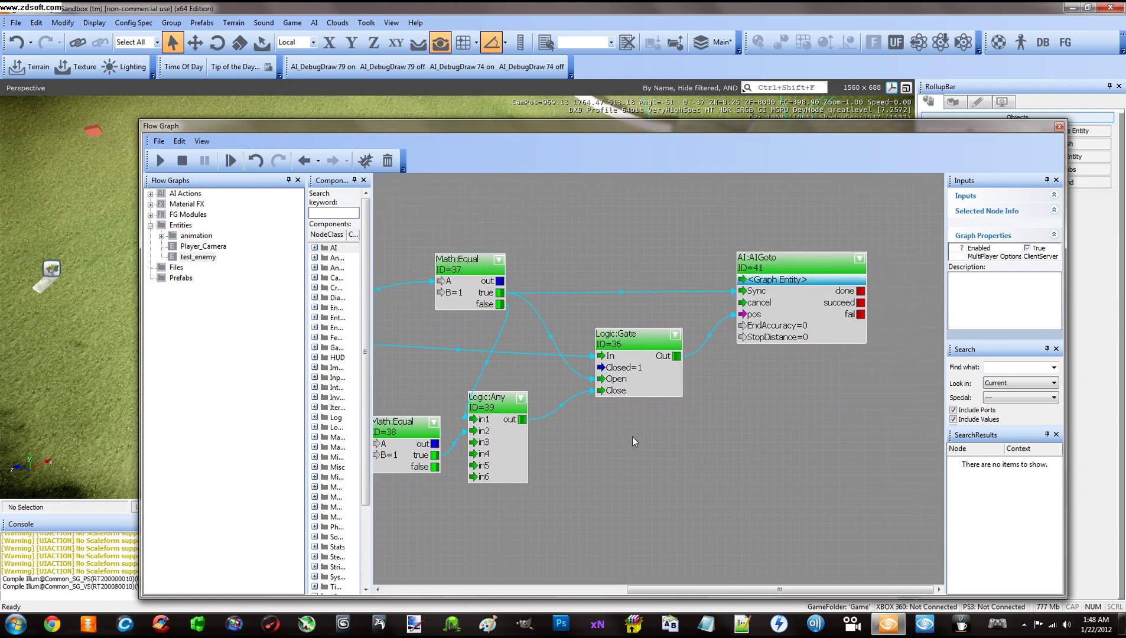
right_click_drag(765, 432, 695, 434)
right_click_drag(614, 447, 613, 453)
Examine the Input:Mouse node's links from Start and its pressed, released and hit position outputs in the test_enemy graph.
right_click_drag(431, 376, 746, 388)
scroll(514, 424, "down", 2)
scroll(513, 428, "up", 1)
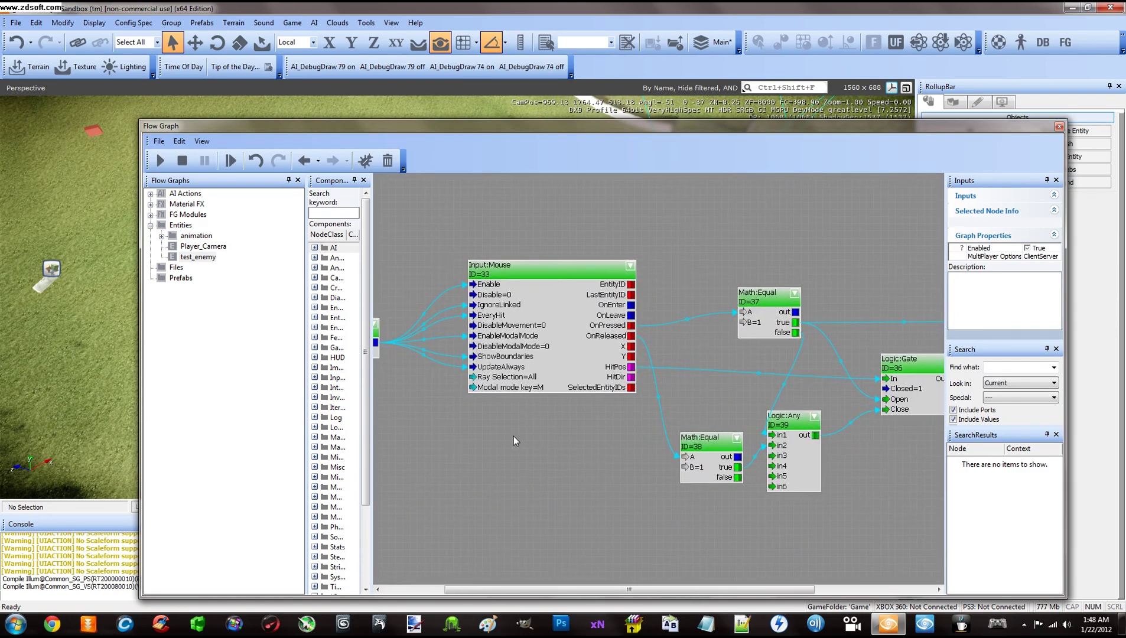
right_click_drag(513, 437, 640, 448)
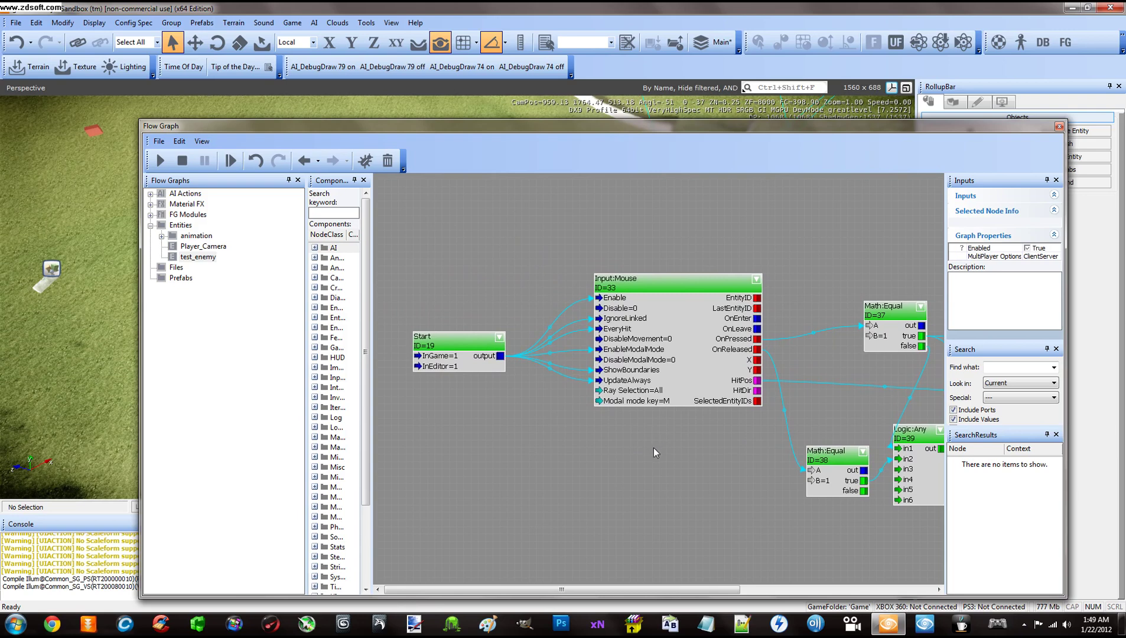
right_click_drag(674, 462, 677, 439)
scroll(677, 438, "down", 1)
scroll(683, 440, "up", 2)
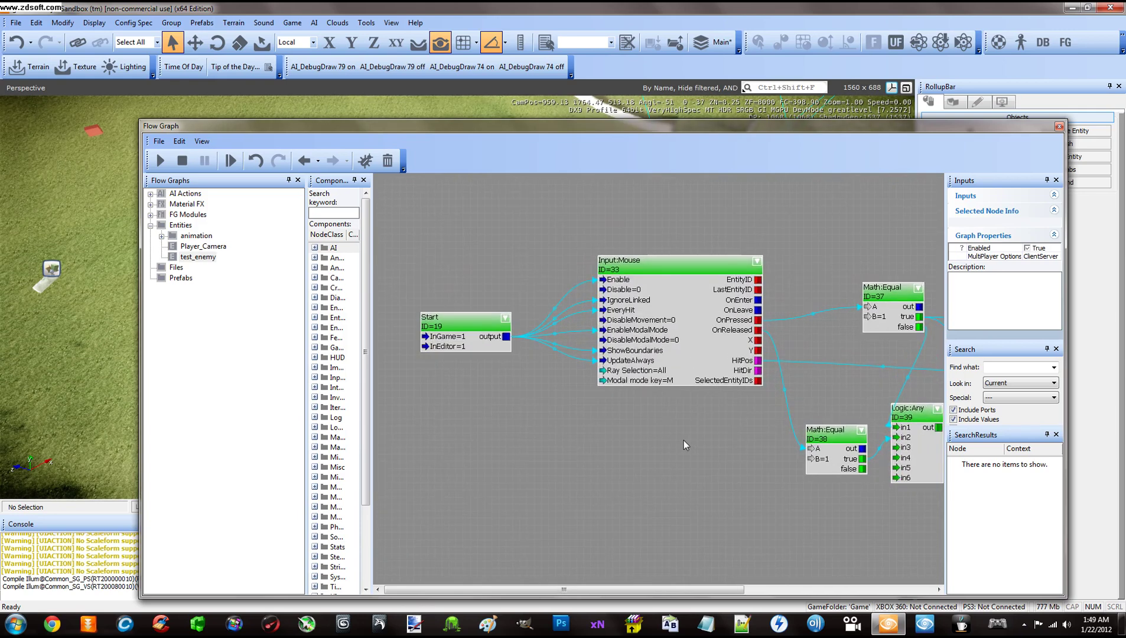
right_click_drag(682, 438, 659, 460)
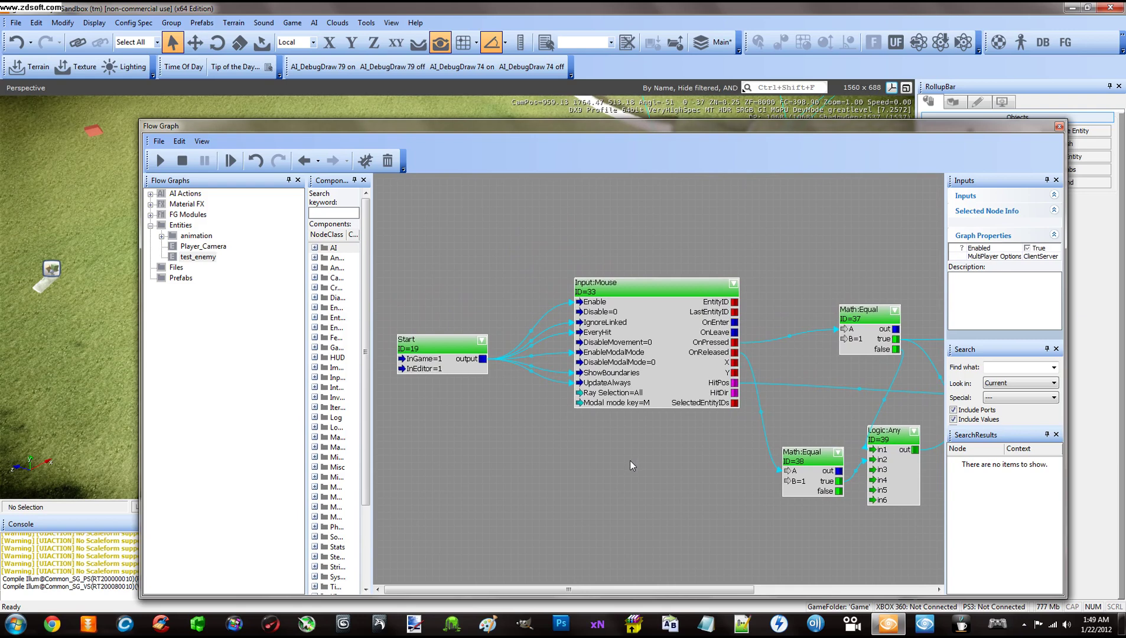
Trace the mouse outputs through the Math:Equal, Logic:Any and Logic:Gate nodes to AI:AIGoto.
right_click_drag(631, 456, 611, 459)
right_click_drag(727, 440, 633, 441)
scroll(697, 464, "down", 4)
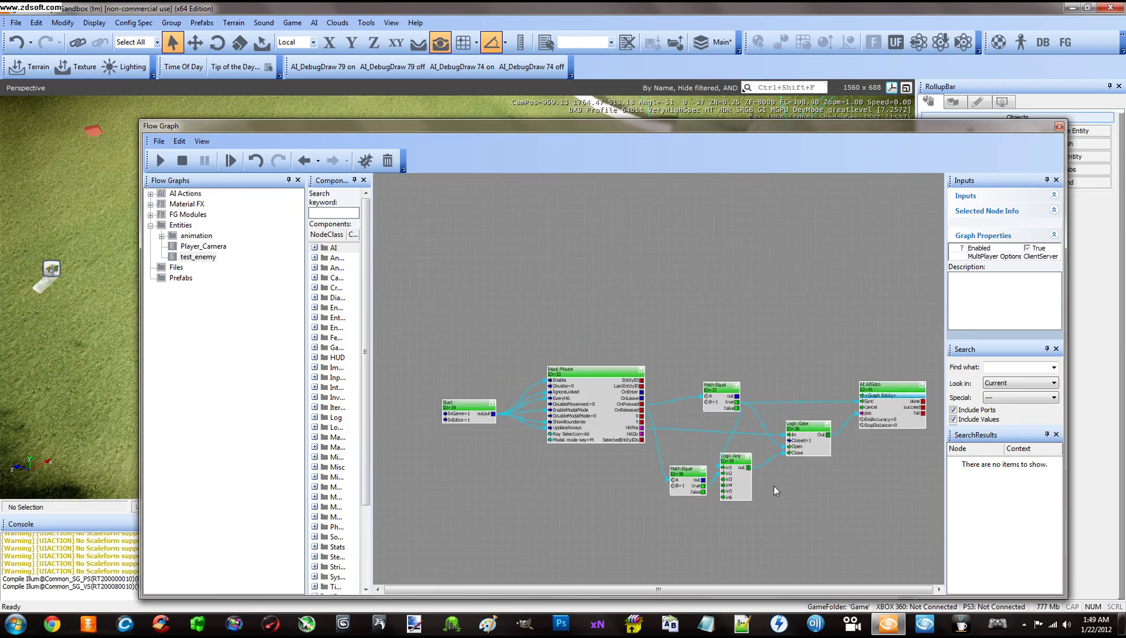
scroll(774, 486, "up", 1)
right_click_drag(789, 489, 821, 448)
scroll(500, 450, "up", 3)
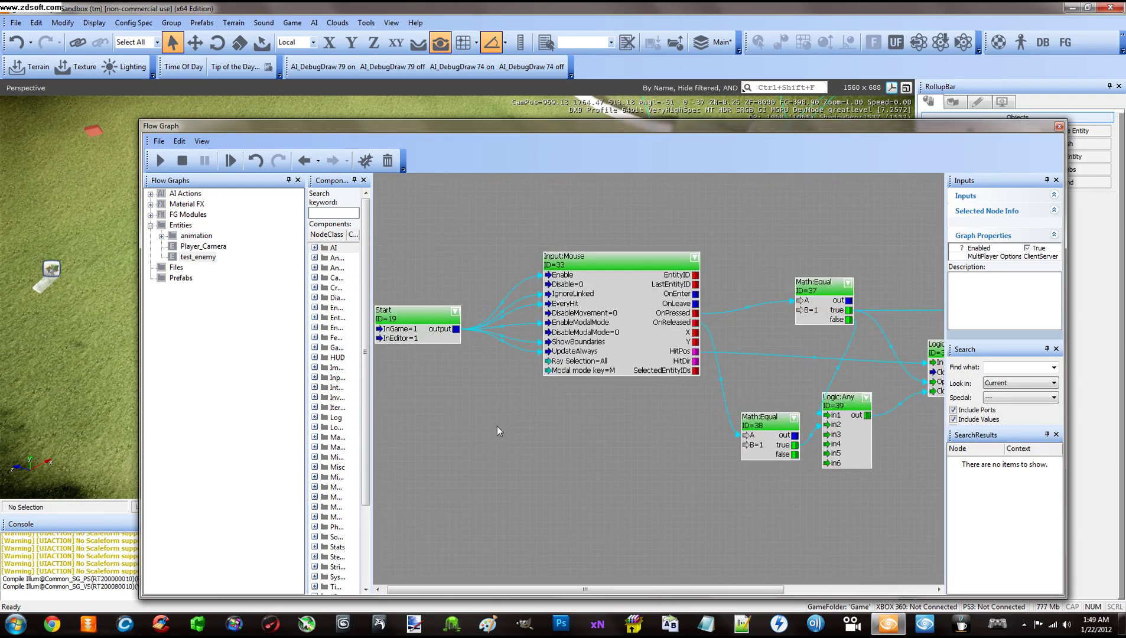
right_click_drag(698, 455, 648, 434)
scroll(644, 431, "down", 3)
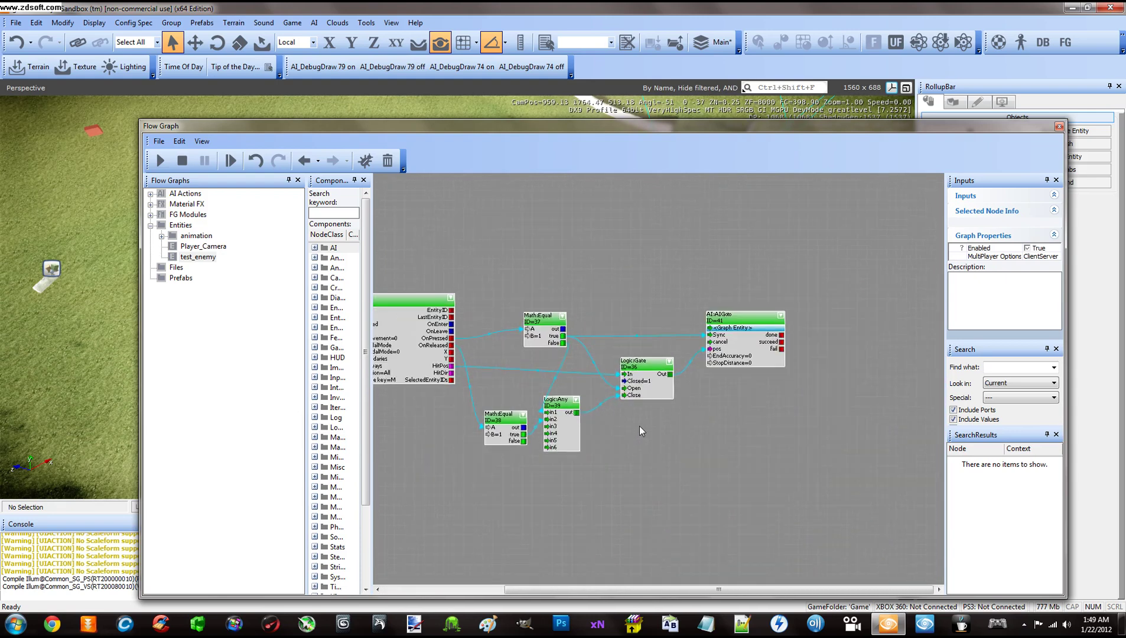
Switch to the Player_Camera graph and back to test_enemy, and look over the complete test_enemy node network.
left_click(204, 247)
left_click(201, 258)
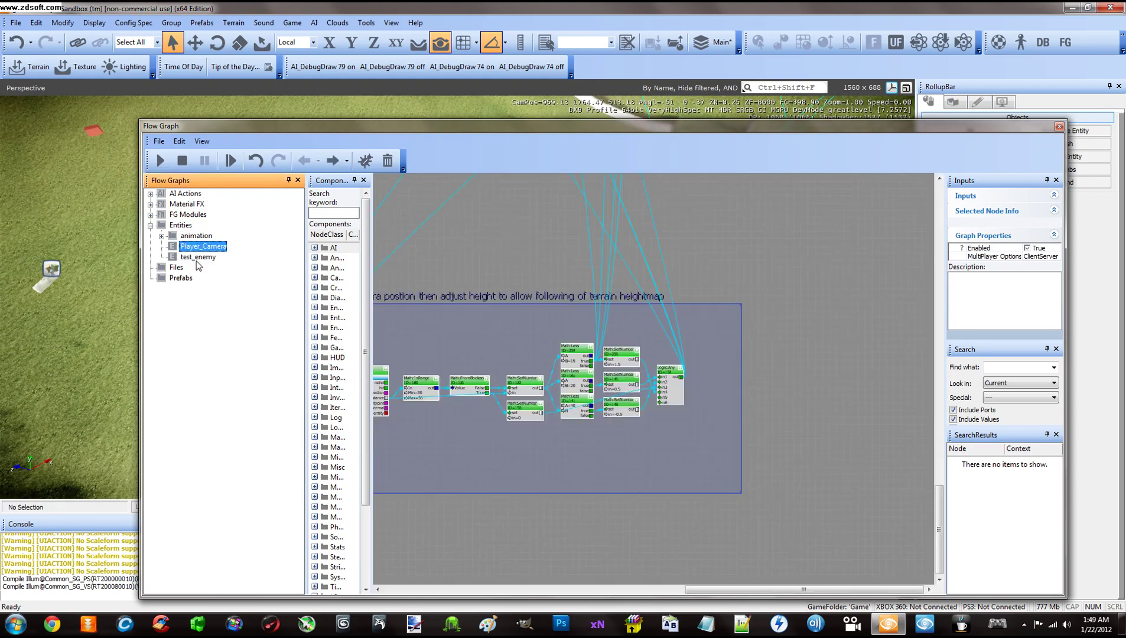
left_click(437, 248)
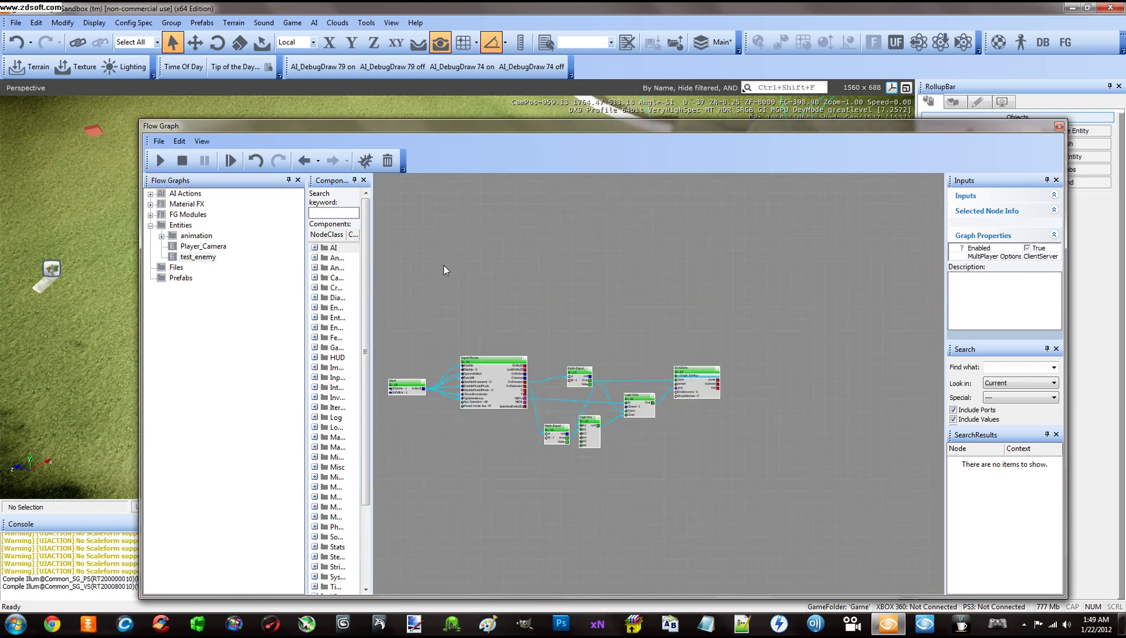
scroll(460, 282, "down", 1)
scroll(460, 283, "down", 2)
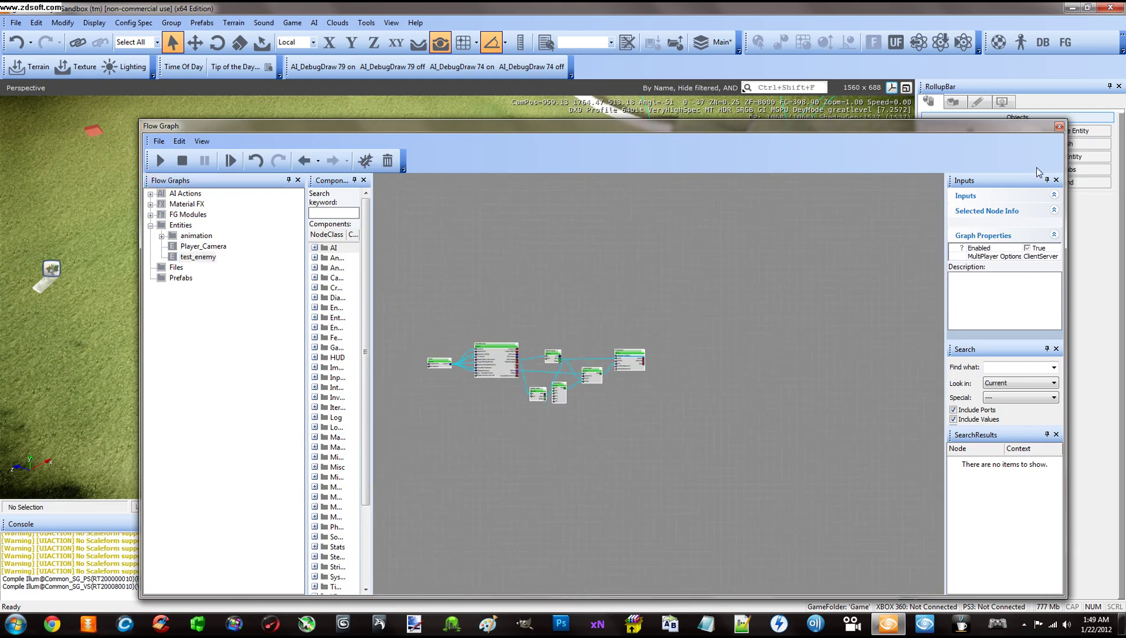
scroll(594, 299, "up", 5)
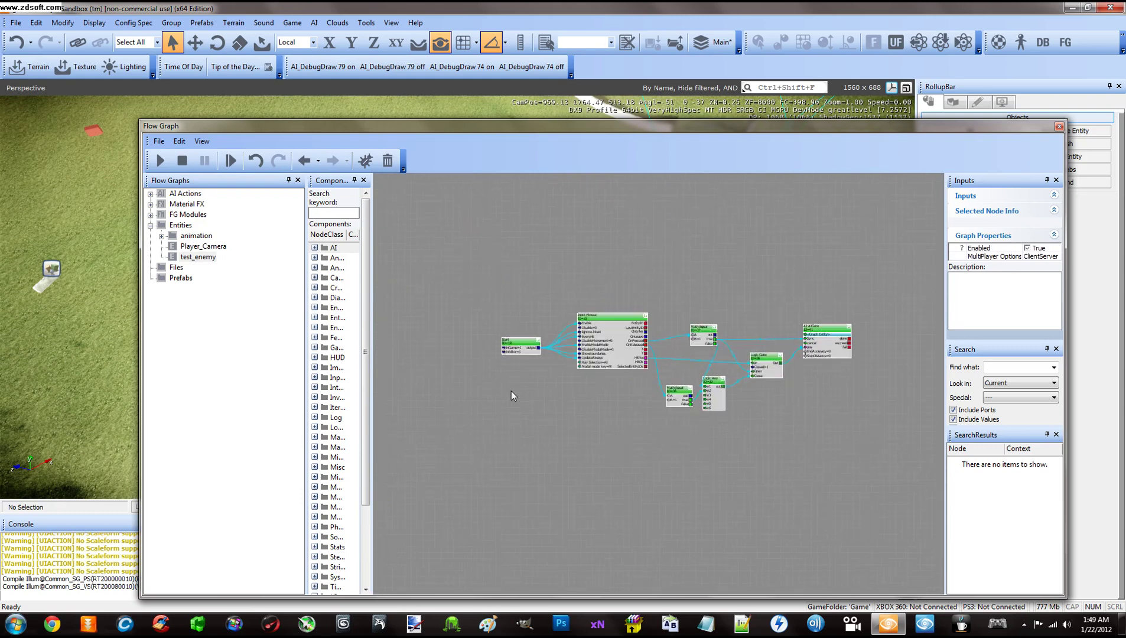
scroll(571, 363, "up", 2)
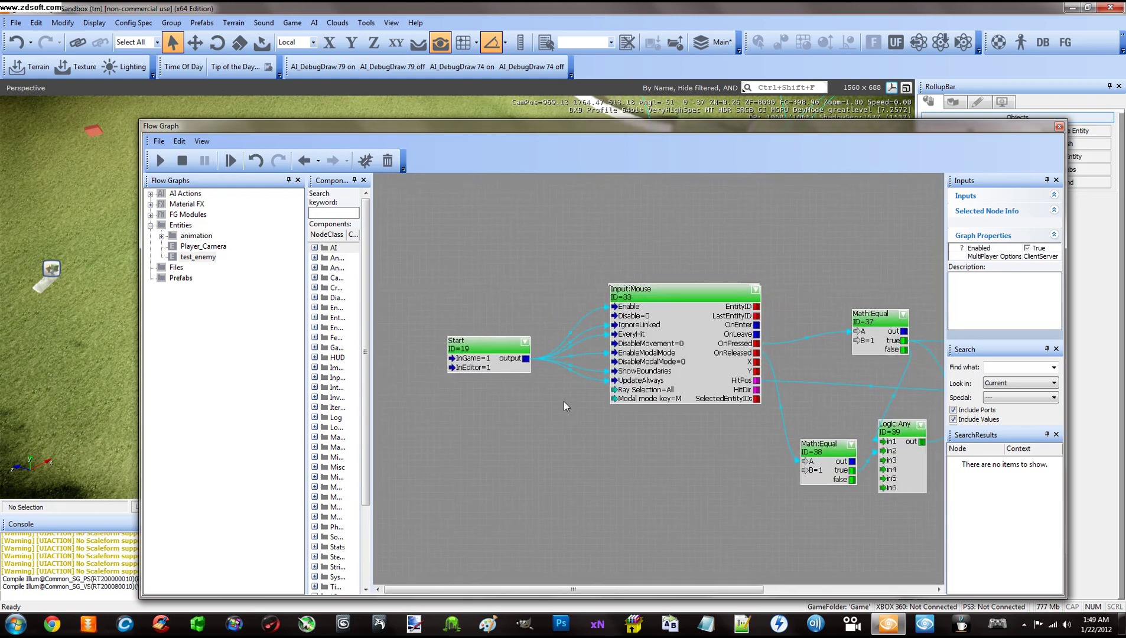
scroll(531, 395, "down", 2)
scroll(525, 393, "up", 2)
scroll(525, 393, "down", 3)
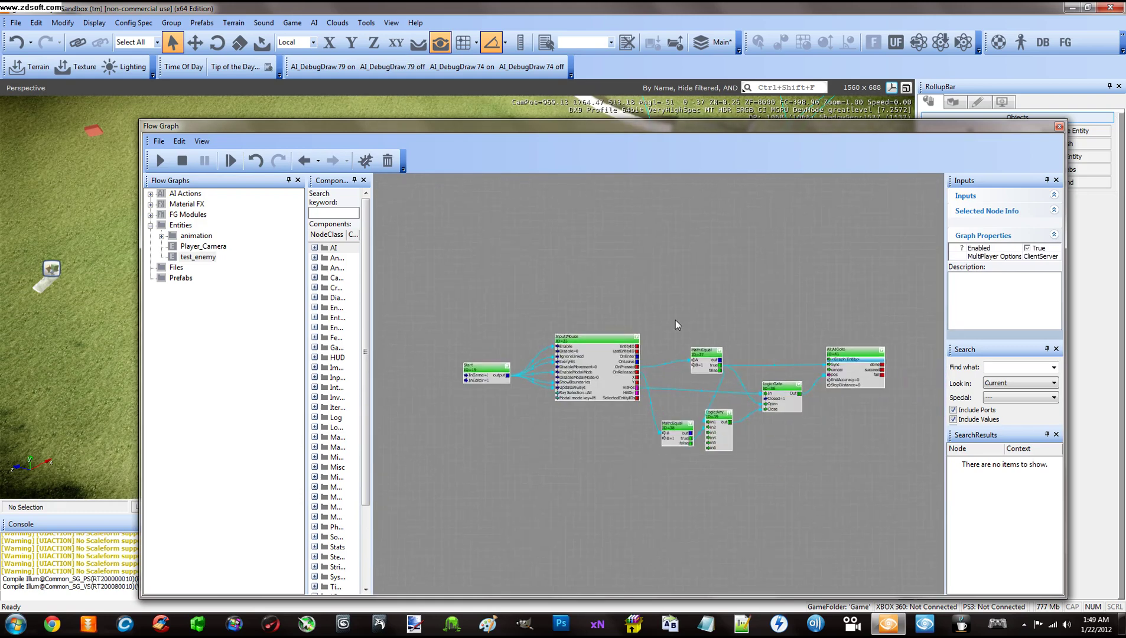
scroll(666, 319, "down", 2)
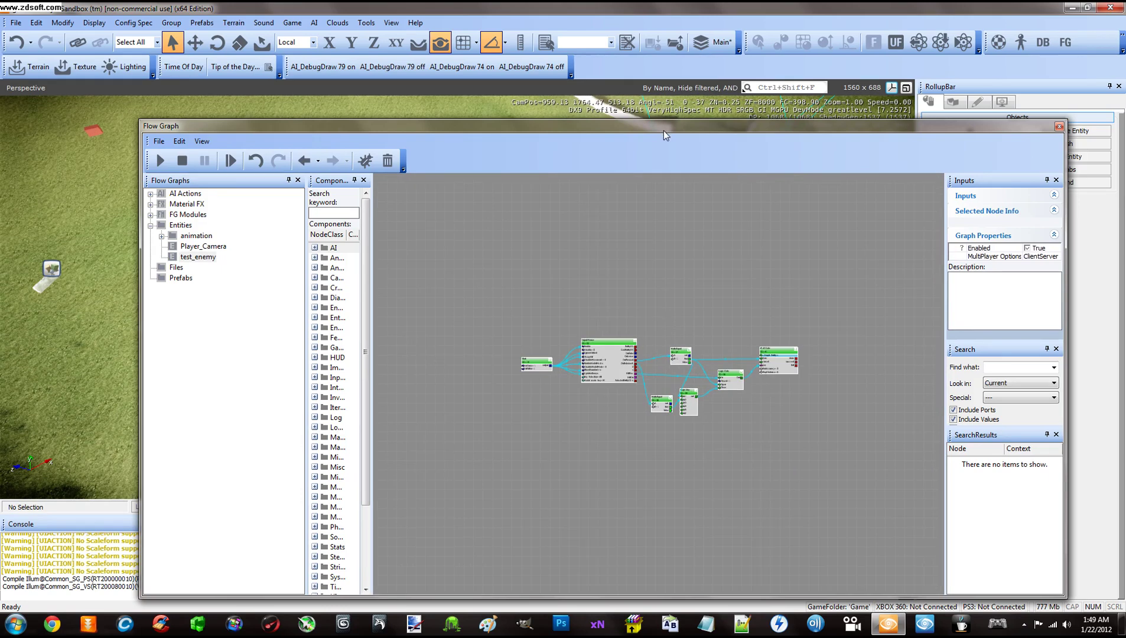
Move the Flow Graph window clear of the RollupBar's object buttons.
left_click_drag(663, 134, 609, 130)
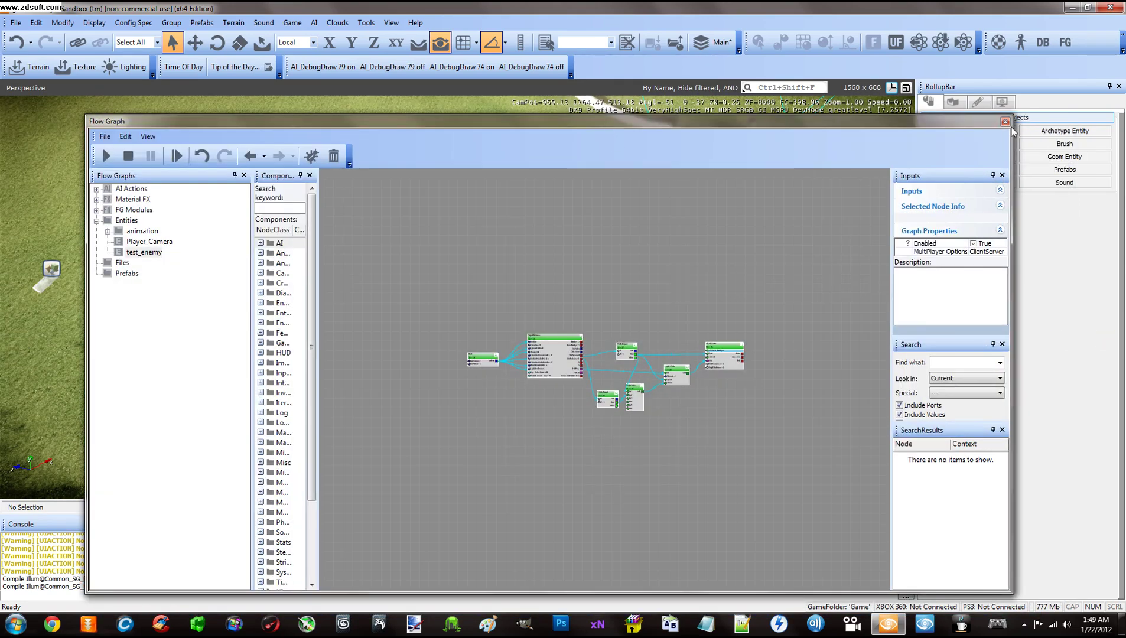
mouse_move(862, 120)
left_mouse_down()
mouse_move(856, 129)
mouse_move(848, 109)
left_mouse_up()
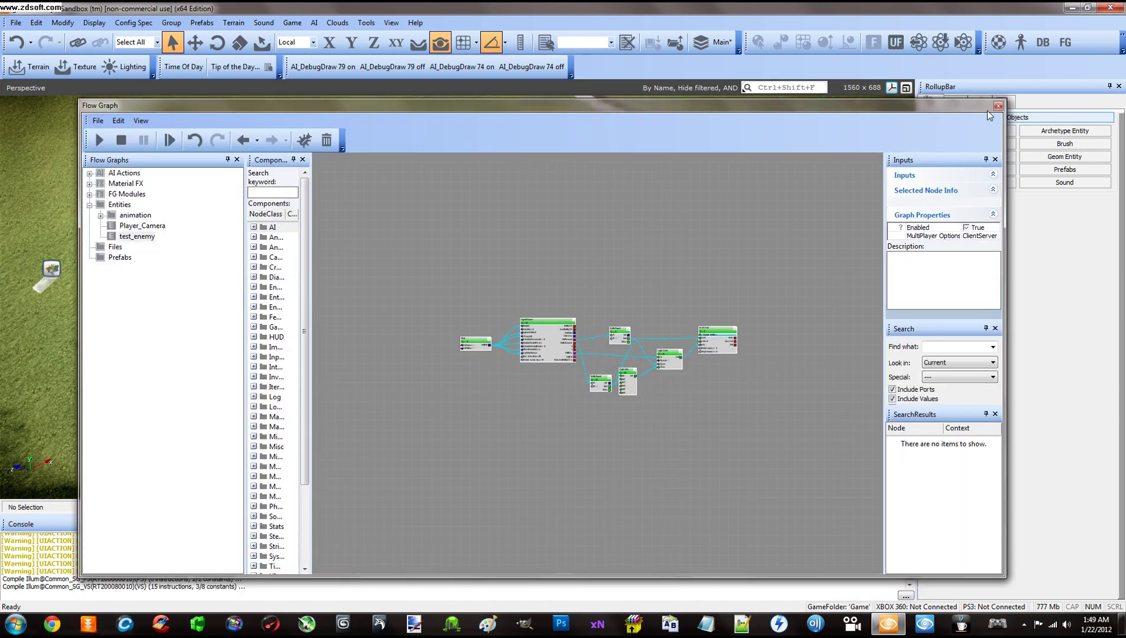